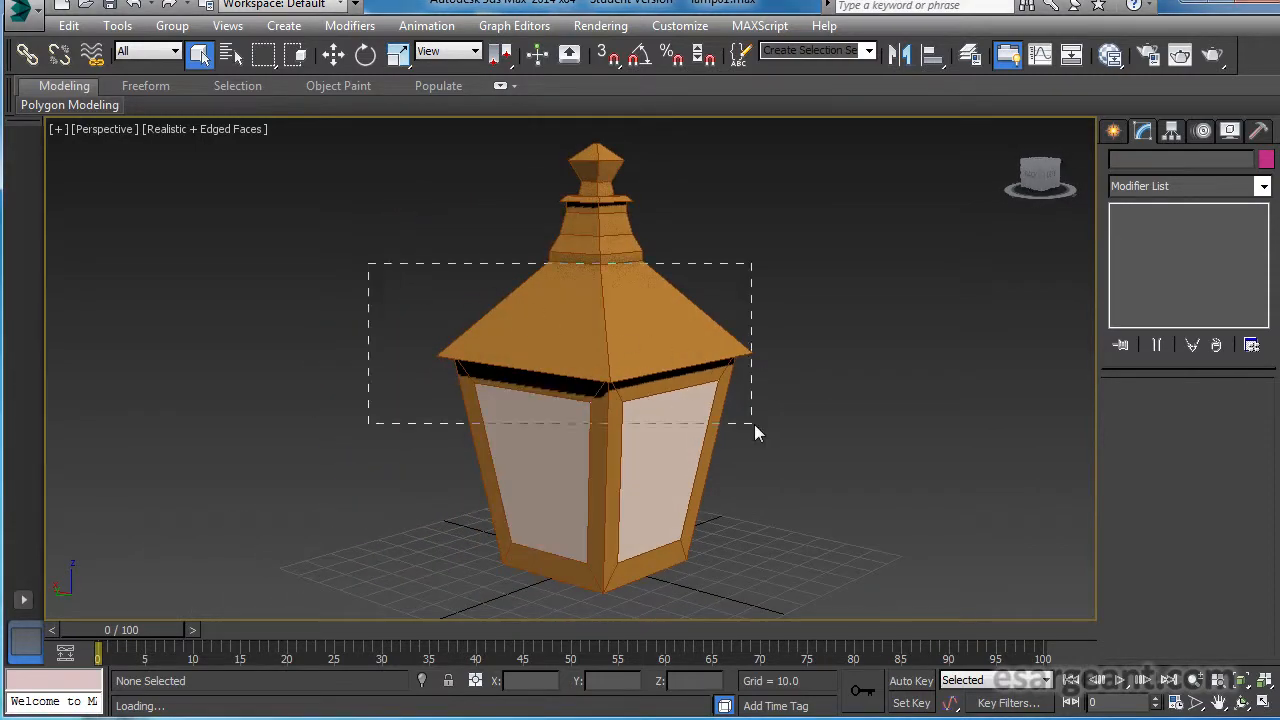
Select both objects of the lamp model and examine its roof, frame and panes from several sides.
left_click_drag(754, 424, 769, 431)
middle_click_drag(769, 431, 566, 420, "alt")
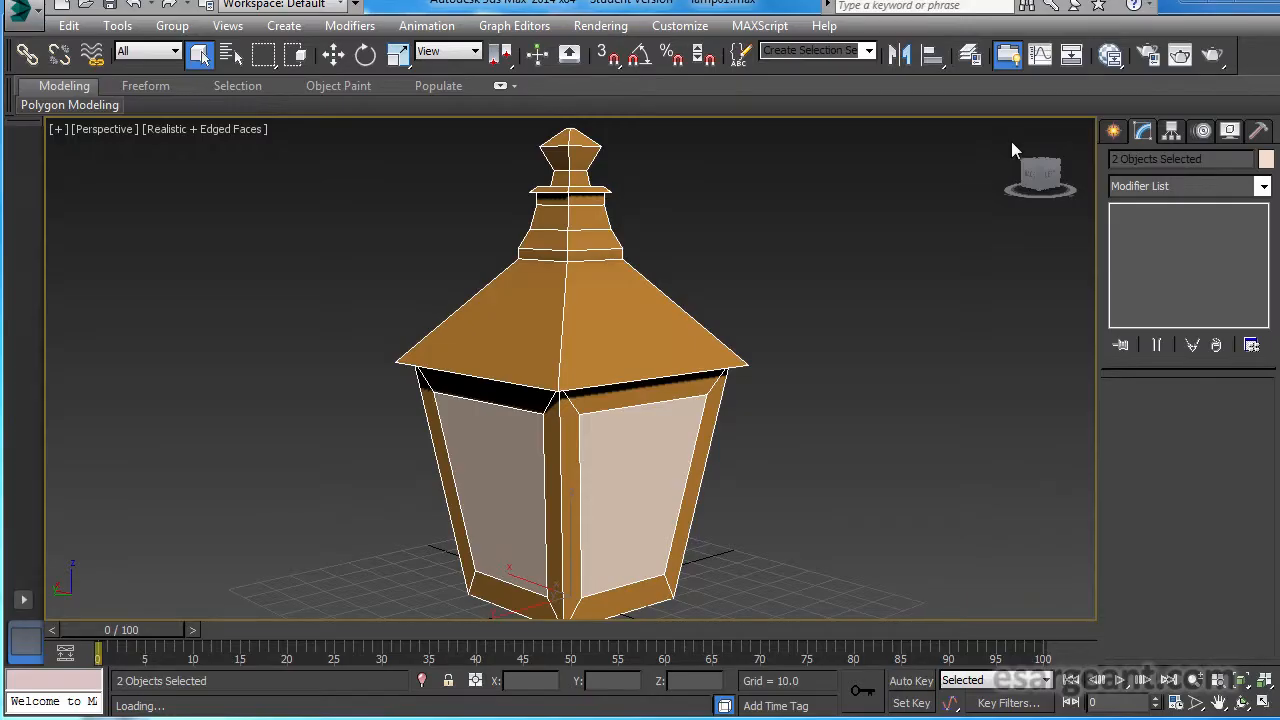
middle_click_drag(777, 270, 709, 300, "alt")
middle_click_drag(783, 246, 800, 262)
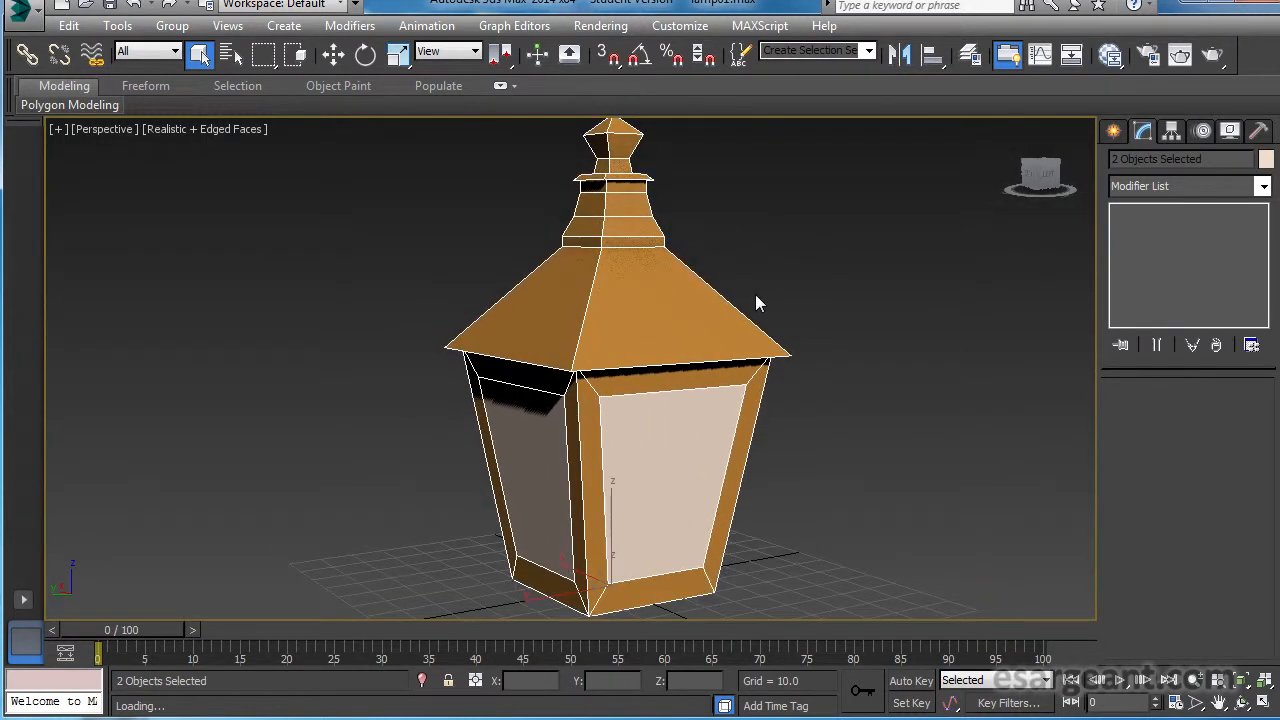
Move the lamp frame aside along the X axis to inspect the separate glass panes, and undo the move.
key("w")
left_click(554, 415)
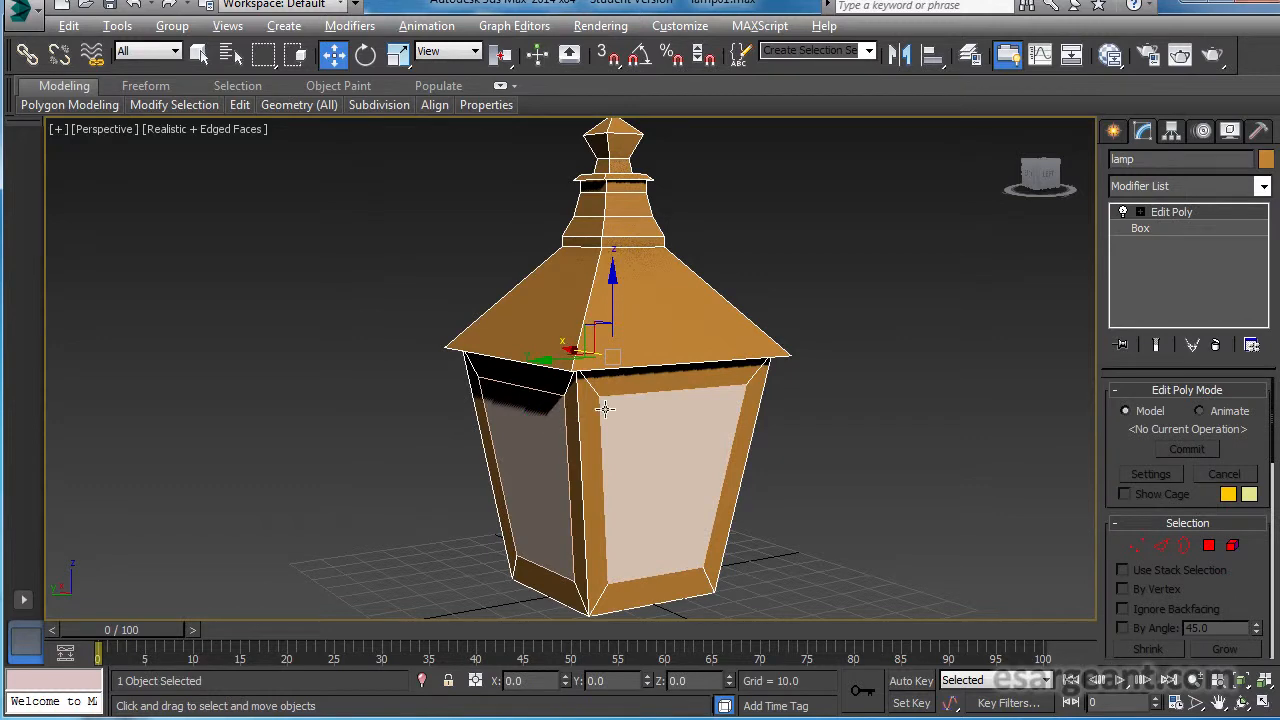
middle_click_drag(605, 409, 723, 412, "alt")
left_click_drag(552, 354, 278, 354)
middle_click_drag(443, 375, 685, 358, "alt")
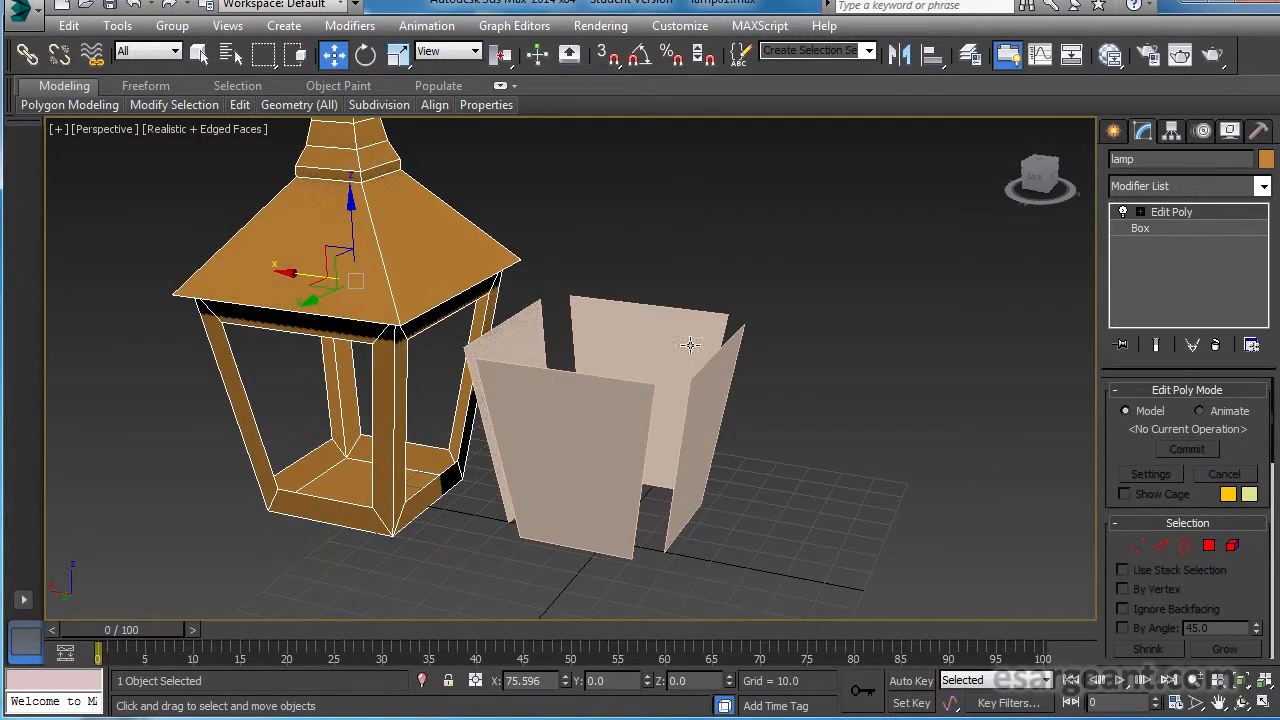
middle_click_drag(580, 386, 650, 360, "alt")
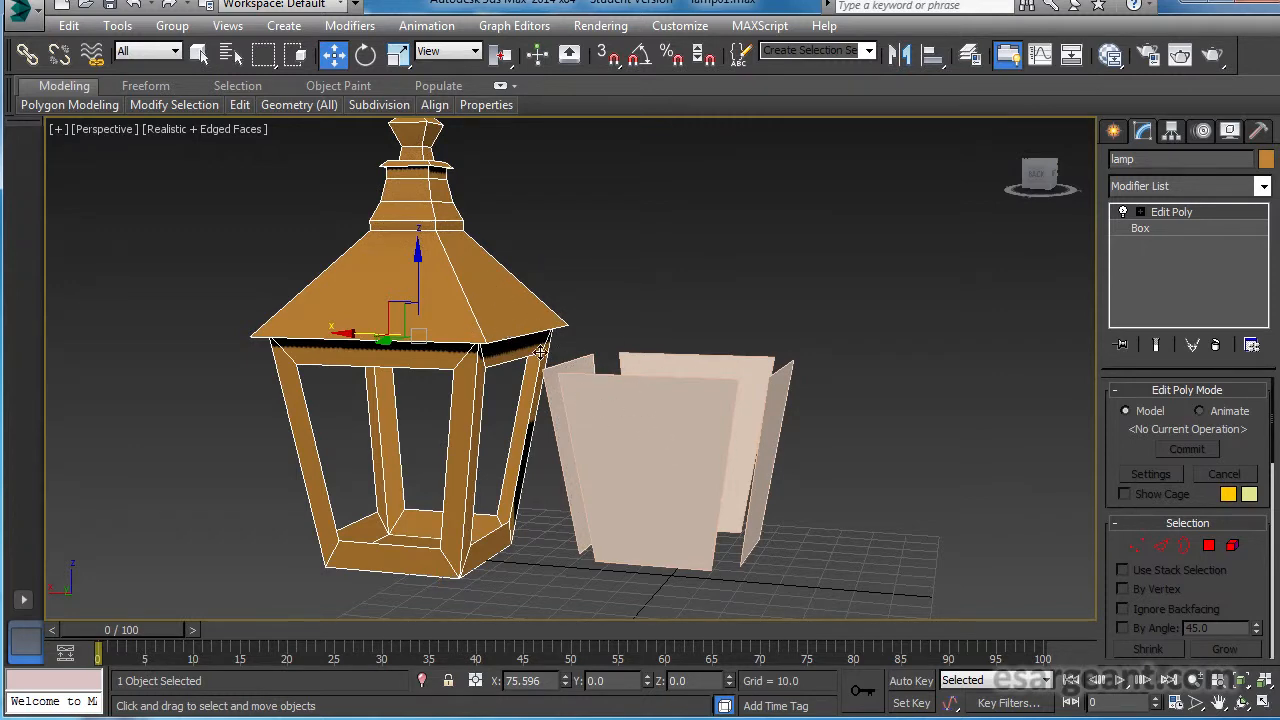
middle_click_drag(462, 346, 551, 383, "alt")
key("ctrl+z")
middle_click_drag(675, 364, 759, 331, "alt")
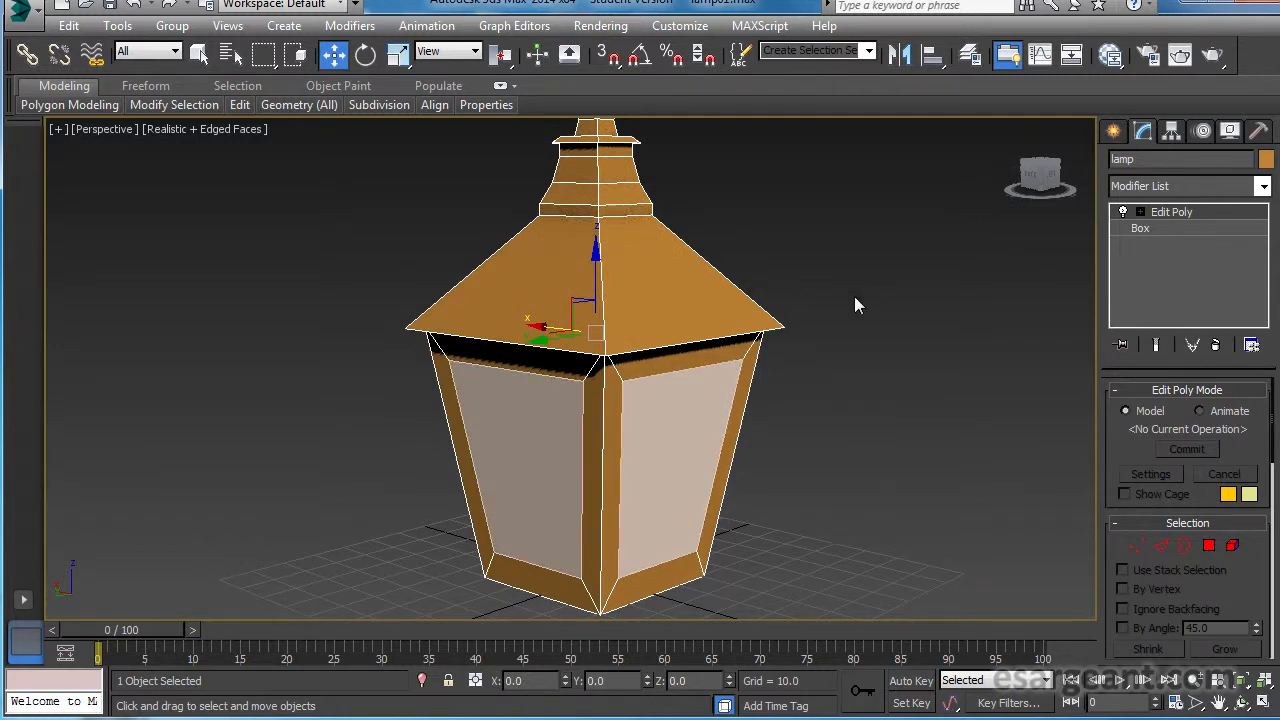
Select the lamp frame and the glass panes together and apply one Unwrap UVW modifier to both.
middle_click_drag(803, 306, 749, 307, "alt")
left_click(726, 257)
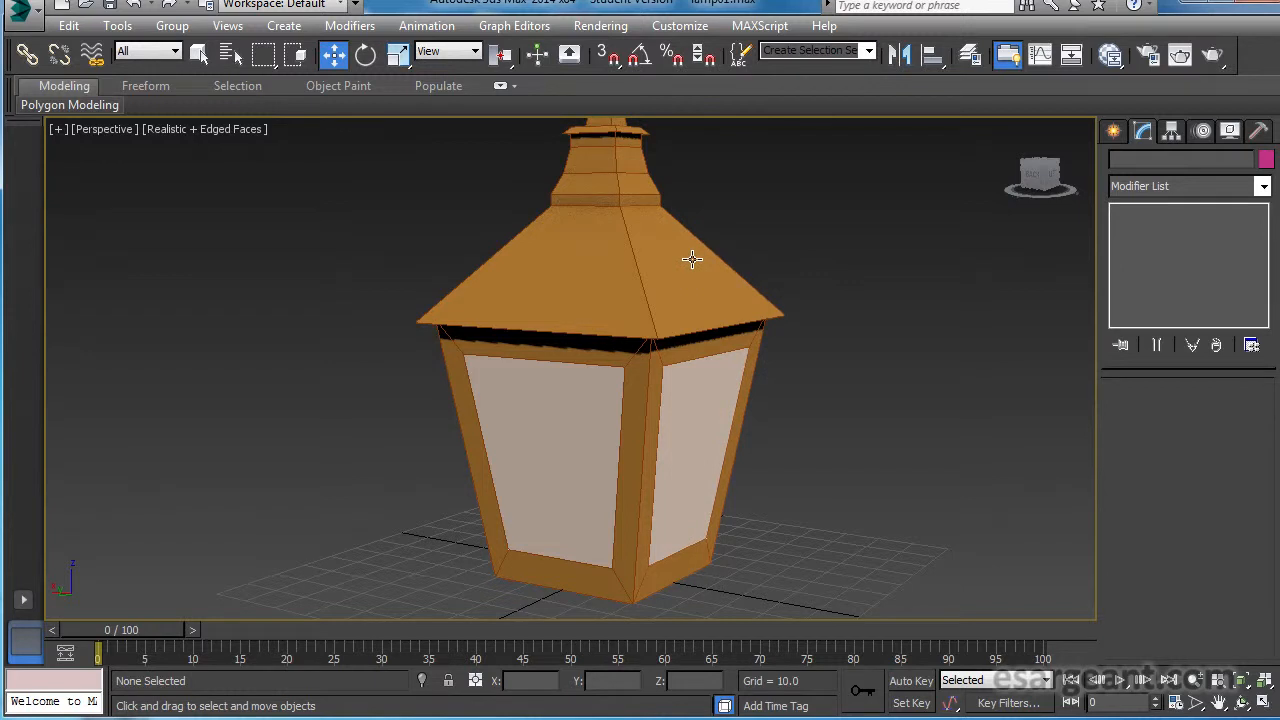
left_click(692, 259)
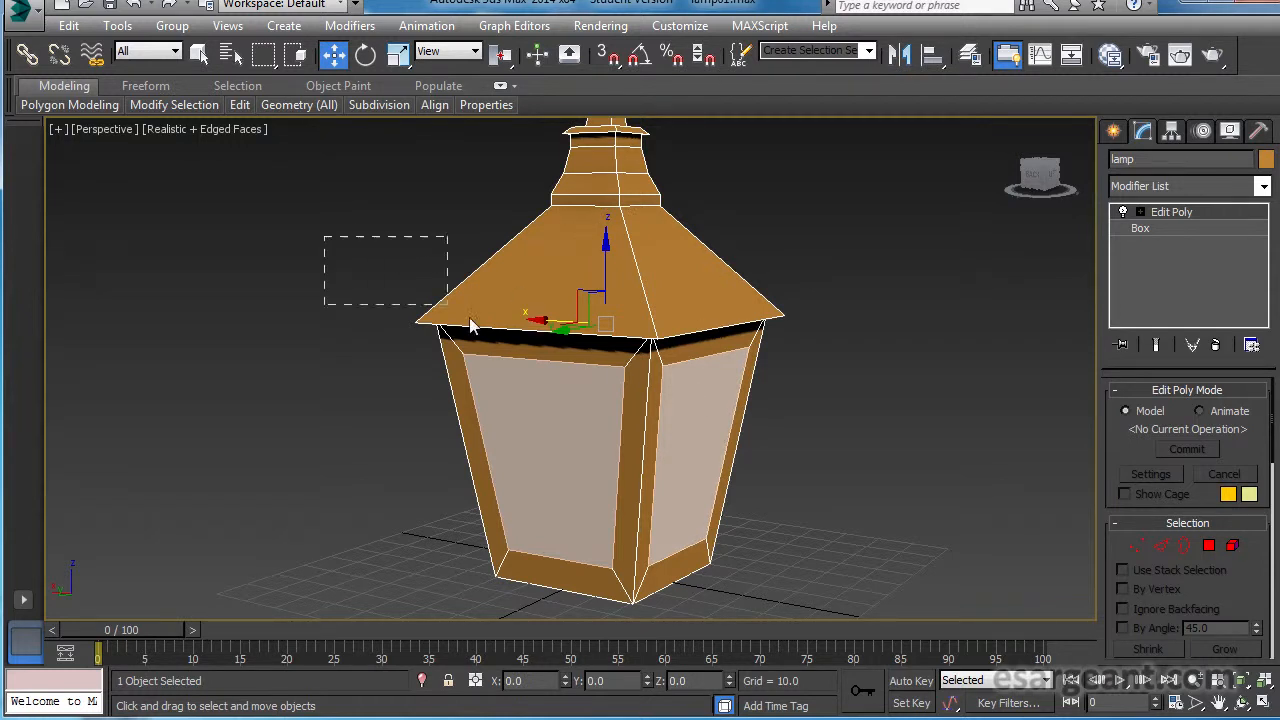
left_click_drag(892, 520, 892, 520)
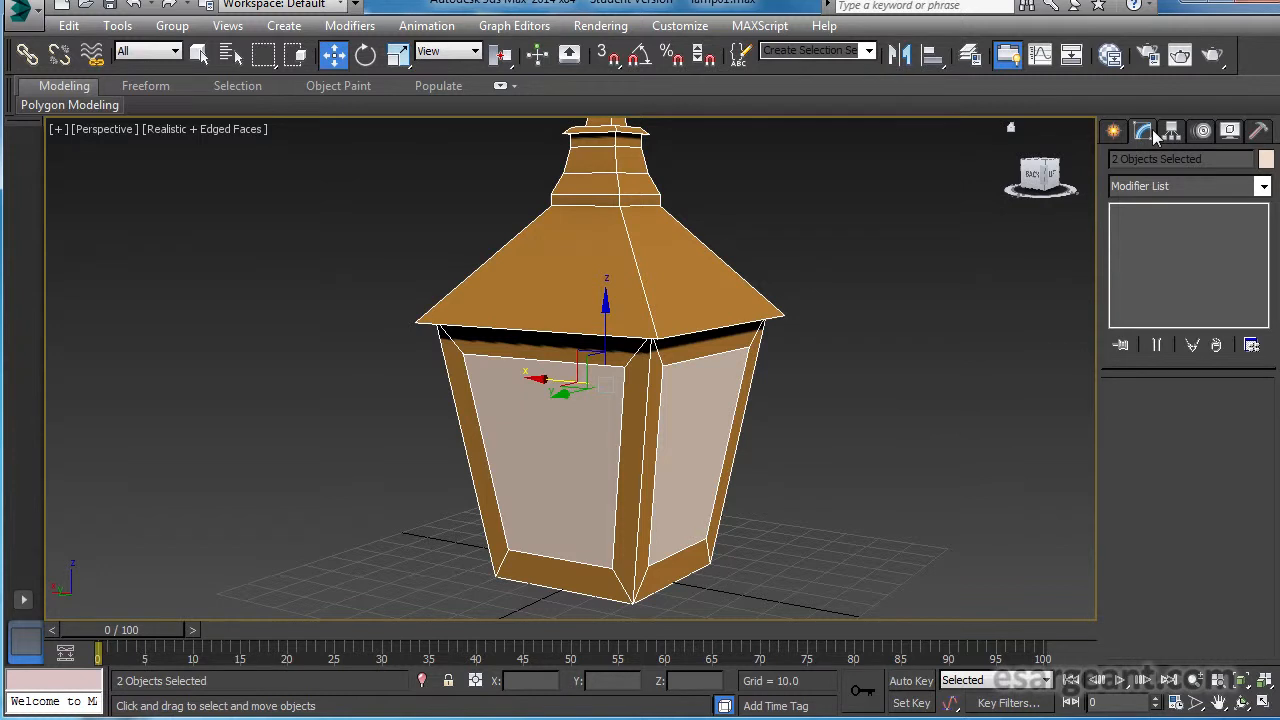
left_click(1263, 187)
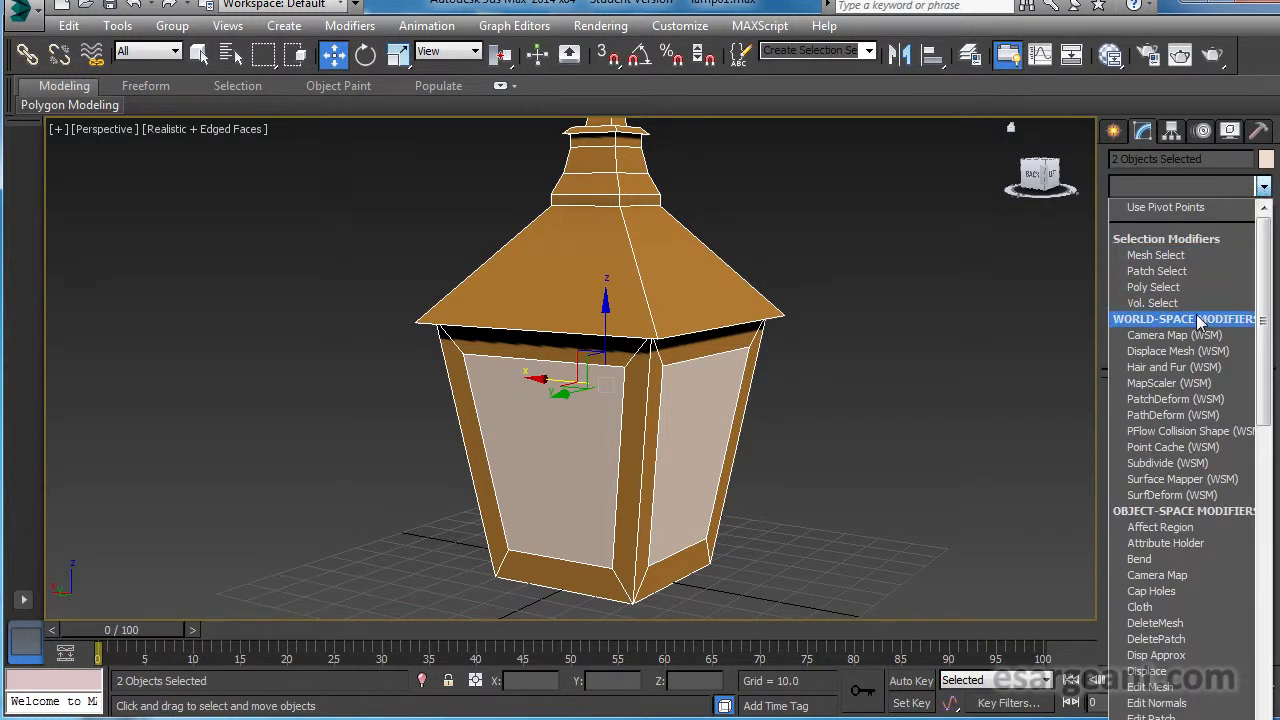
key("u")
key("u")
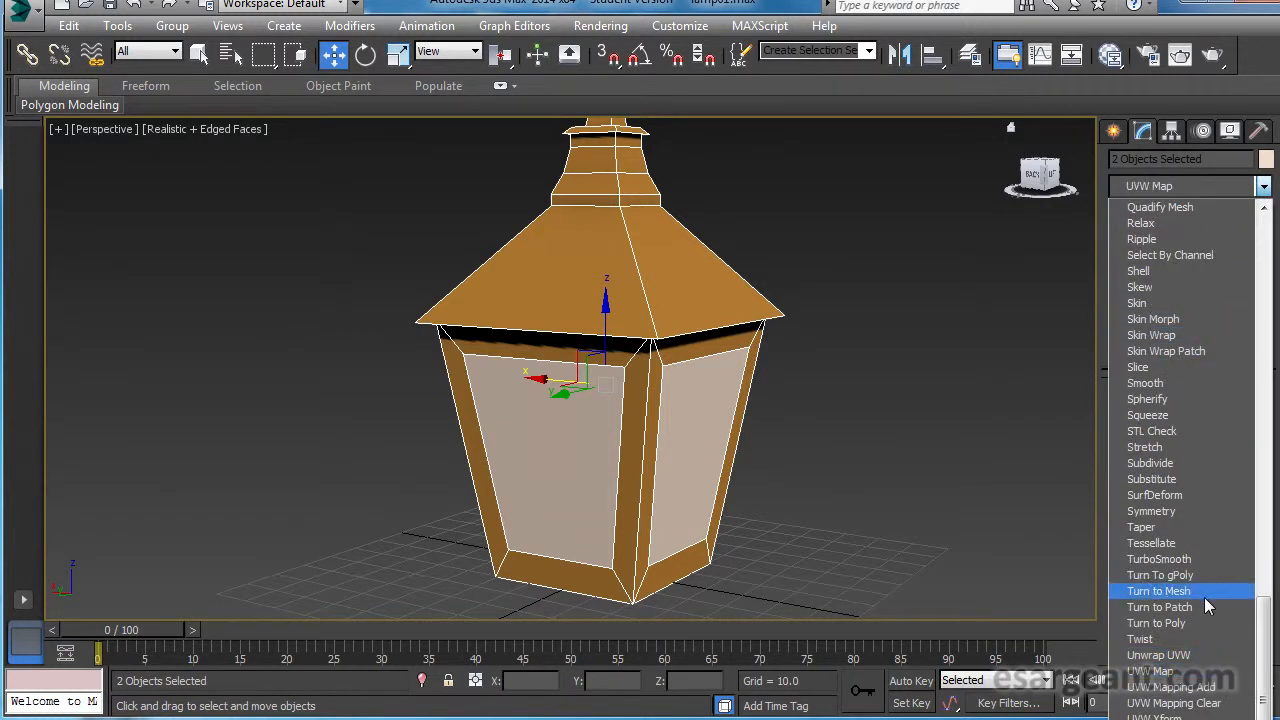
left_click(1195, 655)
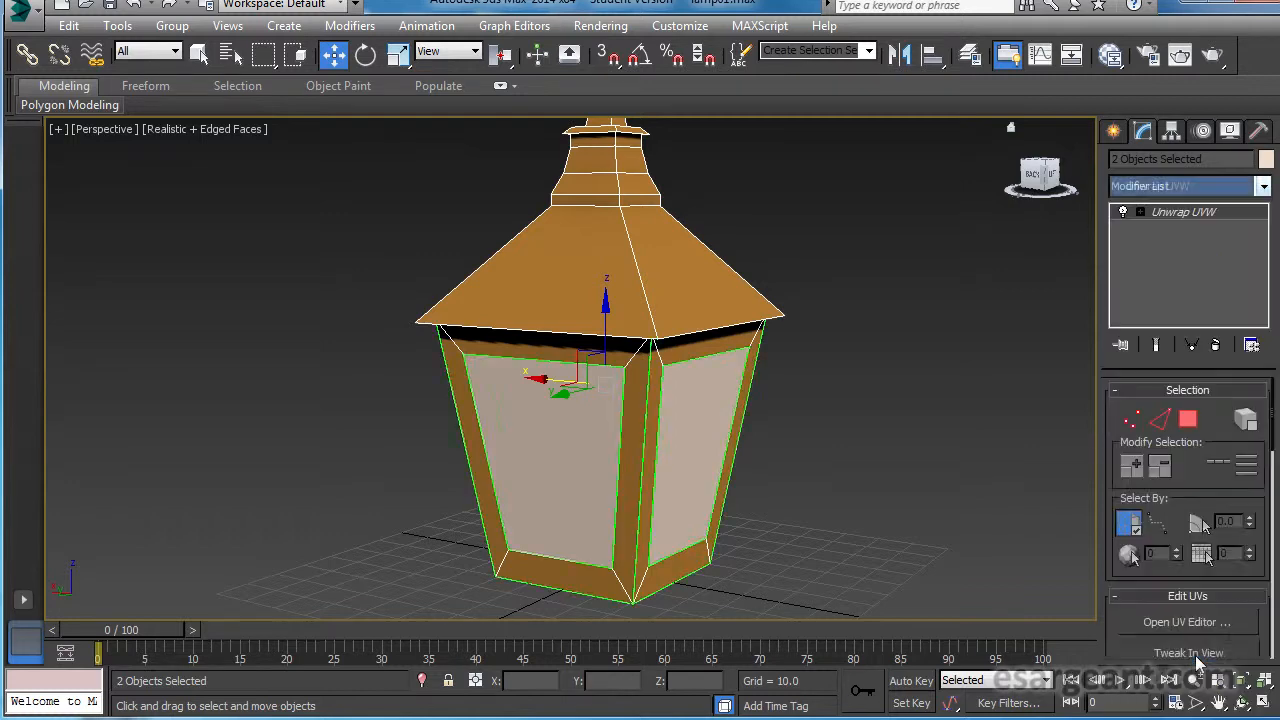
Open the UV Editor, place it beside the lamp so the model stays in view, and widen its window.
middle_click_drag(846, 452, 786, 452, "alt")
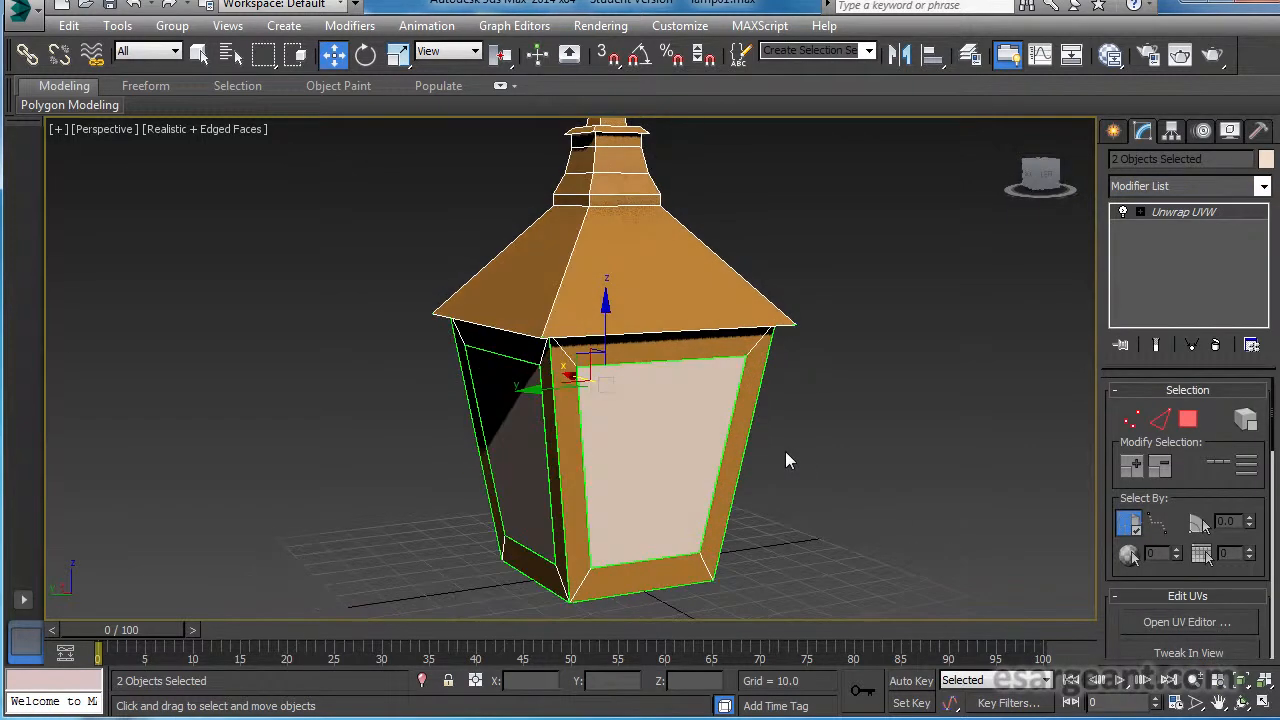
middle_click_drag(984, 185, 653, 250, "alt")
middle_click_drag(700, 339, 735, 339, "alt")
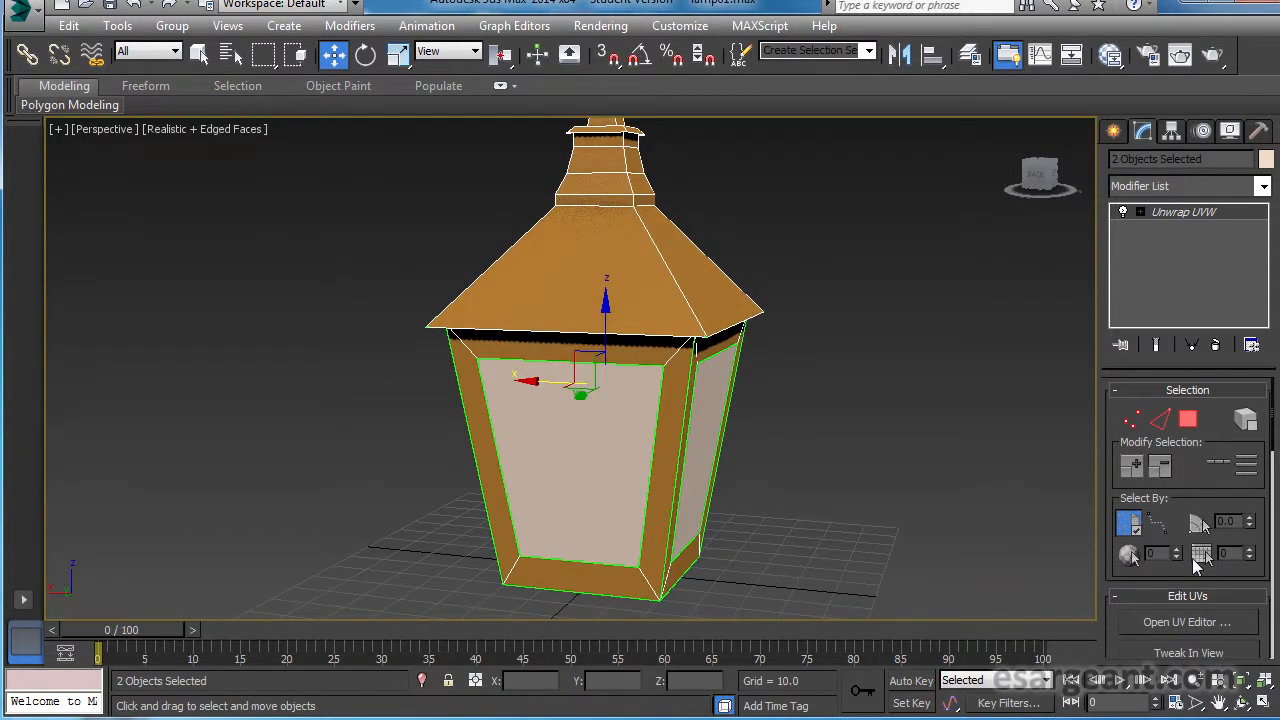
left_click(1219, 623)
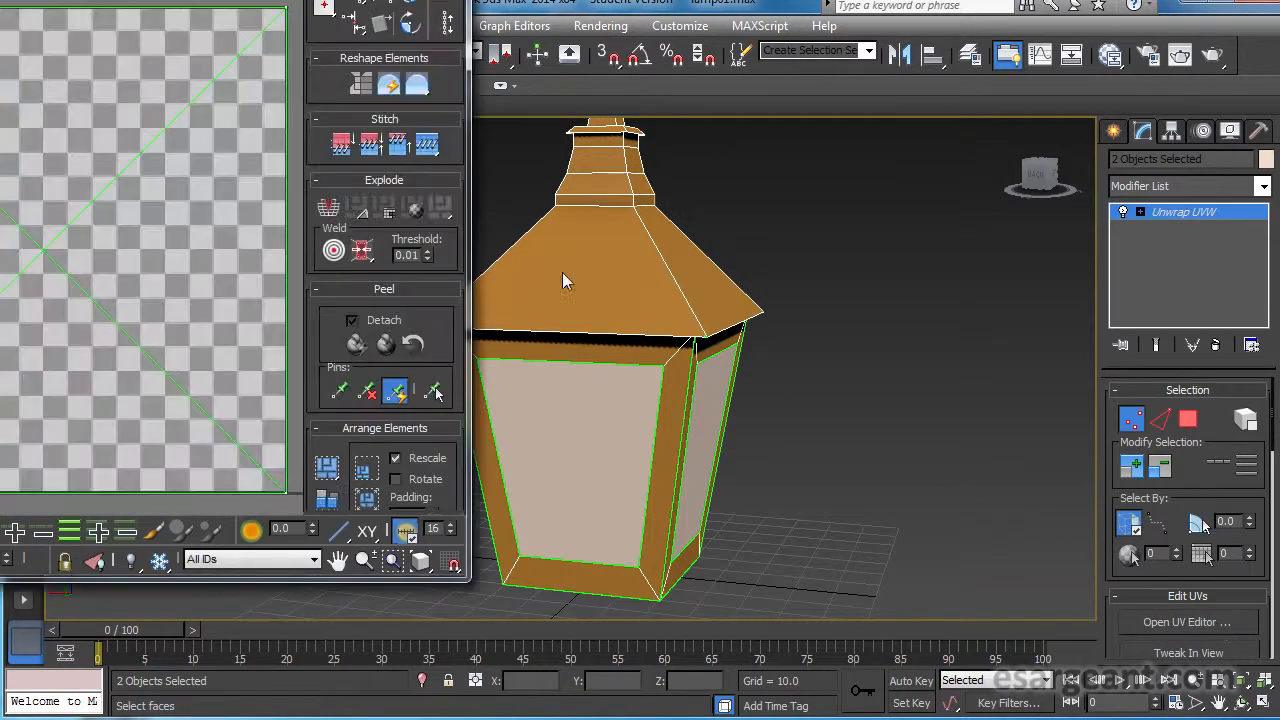
left_click_drag(143, 0, 790, 3)
middle_click_drag(365, 300, 40, 339)
scroll(166, 364, "down", 3)
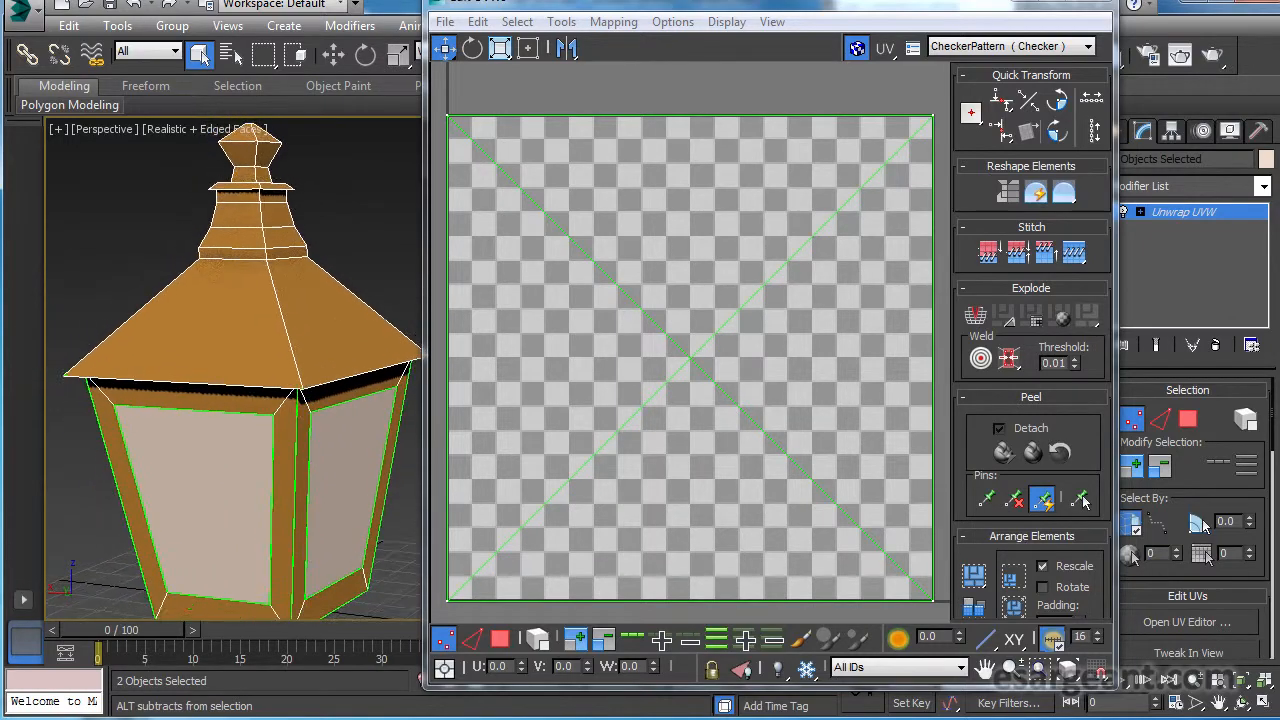
middle_click_drag(161, 349, 122, 349)
scroll(155, 349, "down", 1)
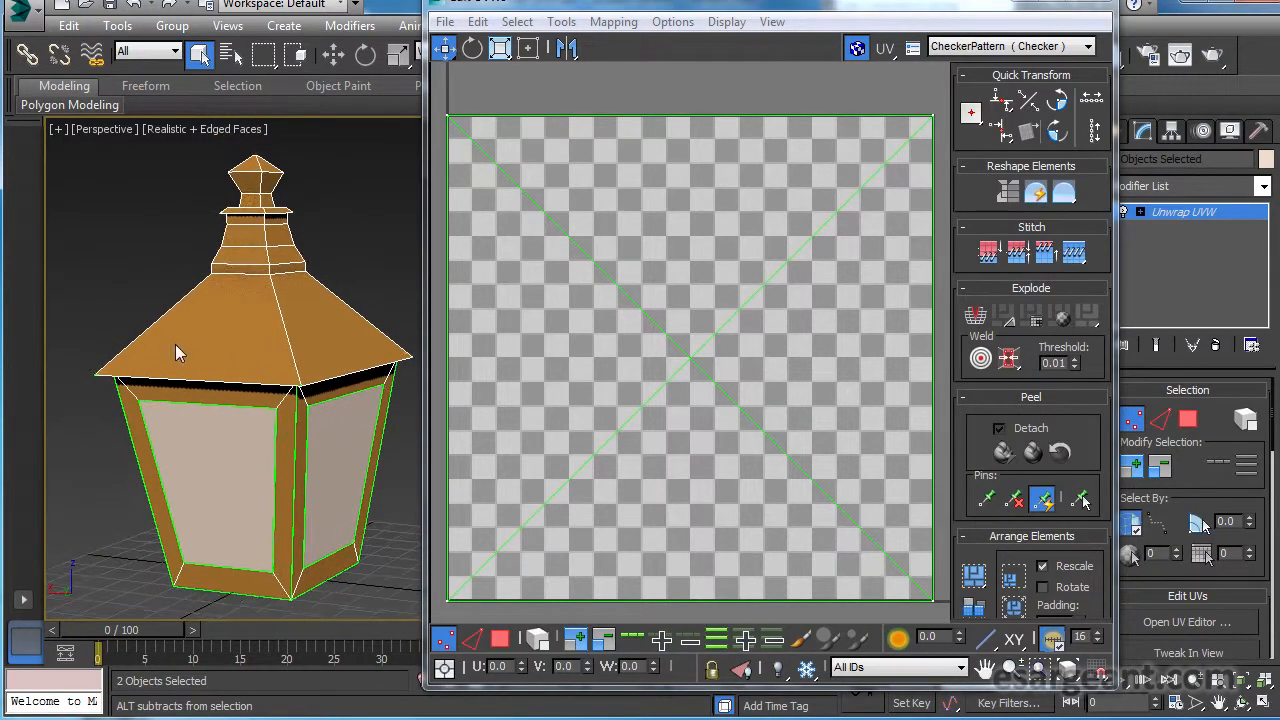
middle_click_drag(217, 341, 208, 351)
left_click_drag(556, 12, 534, 8)
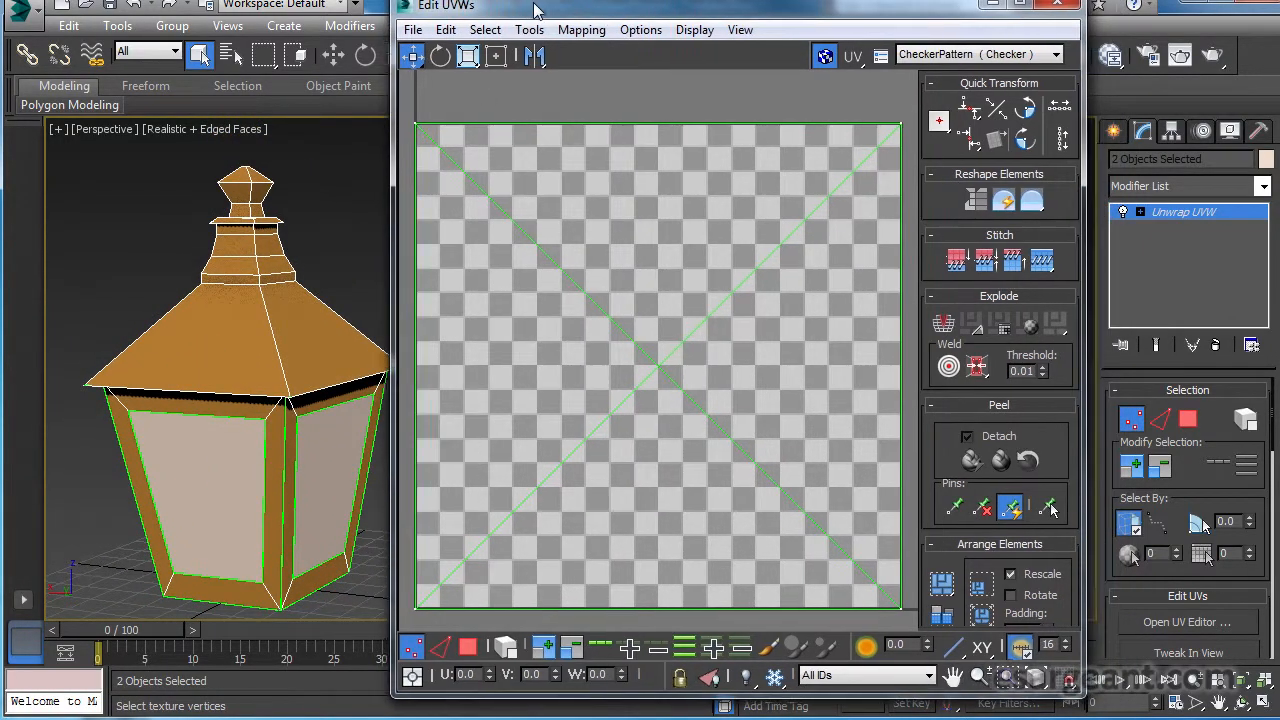
left_click_drag(1079, 692, 1251, 706)
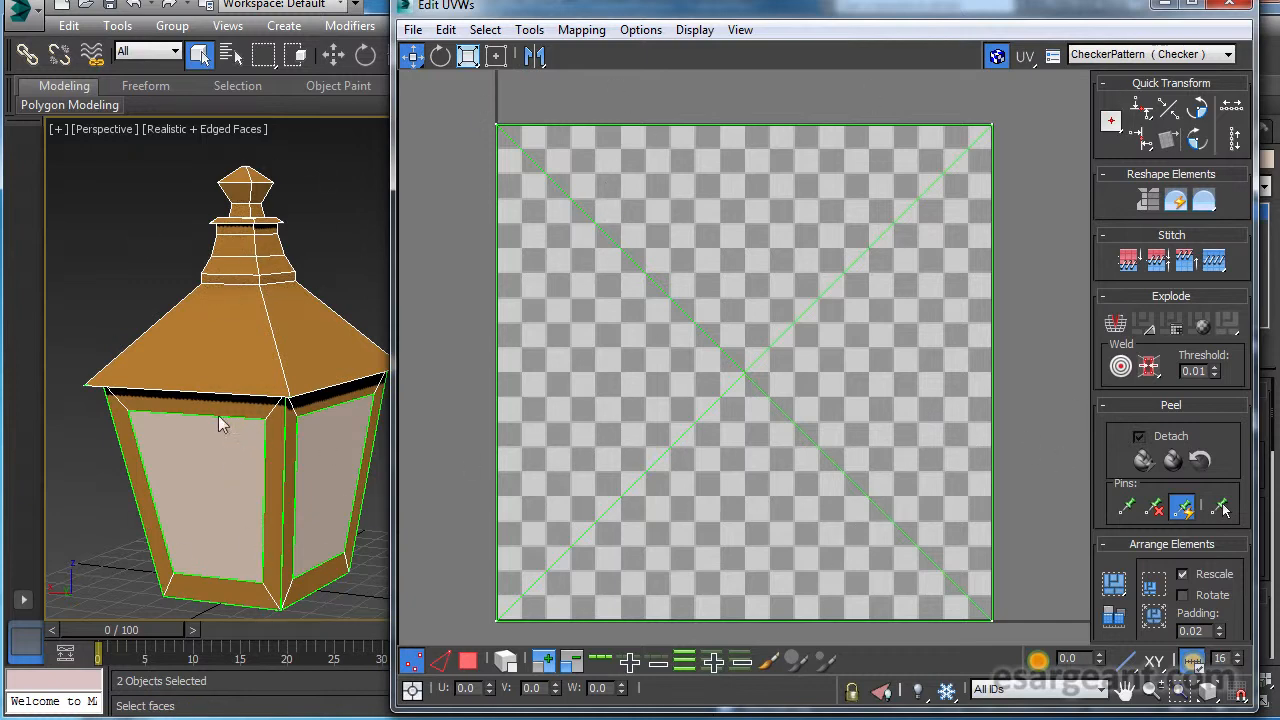
Switch the UV Editor to polygon selection and select all polygons of the lamp and its panes.
key("alt+z")
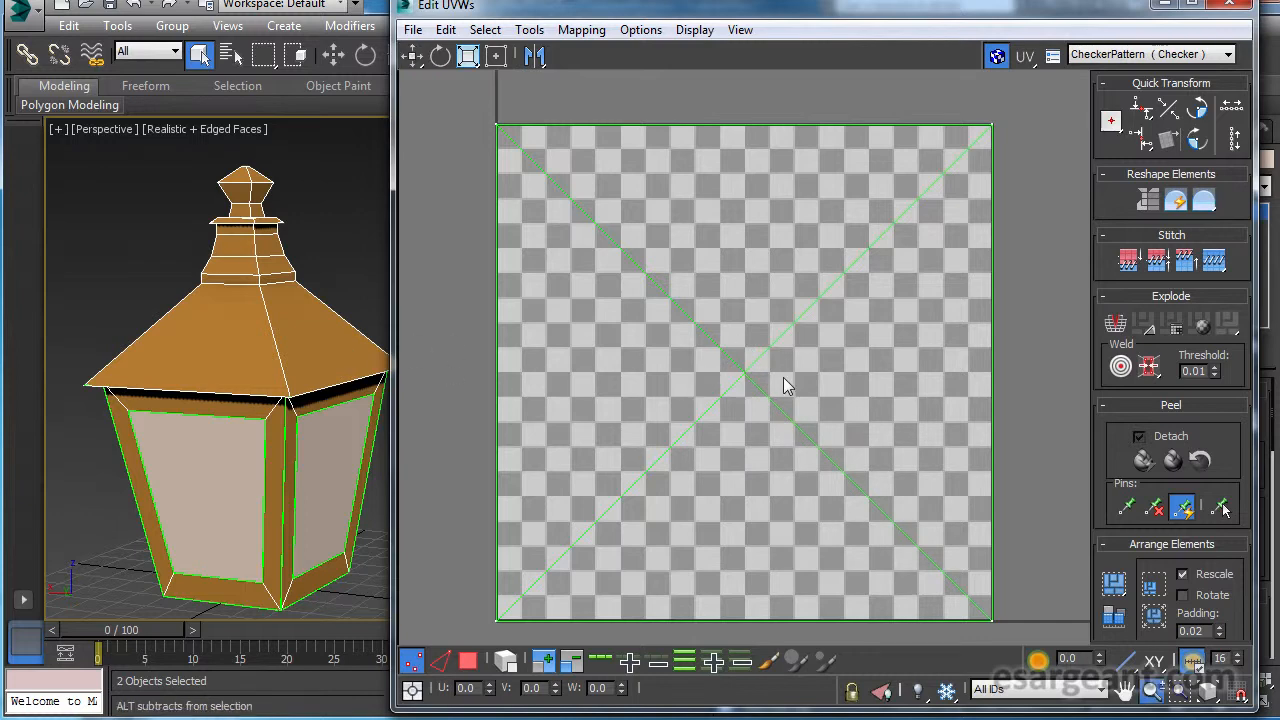
scroll(783, 385, "down", 2)
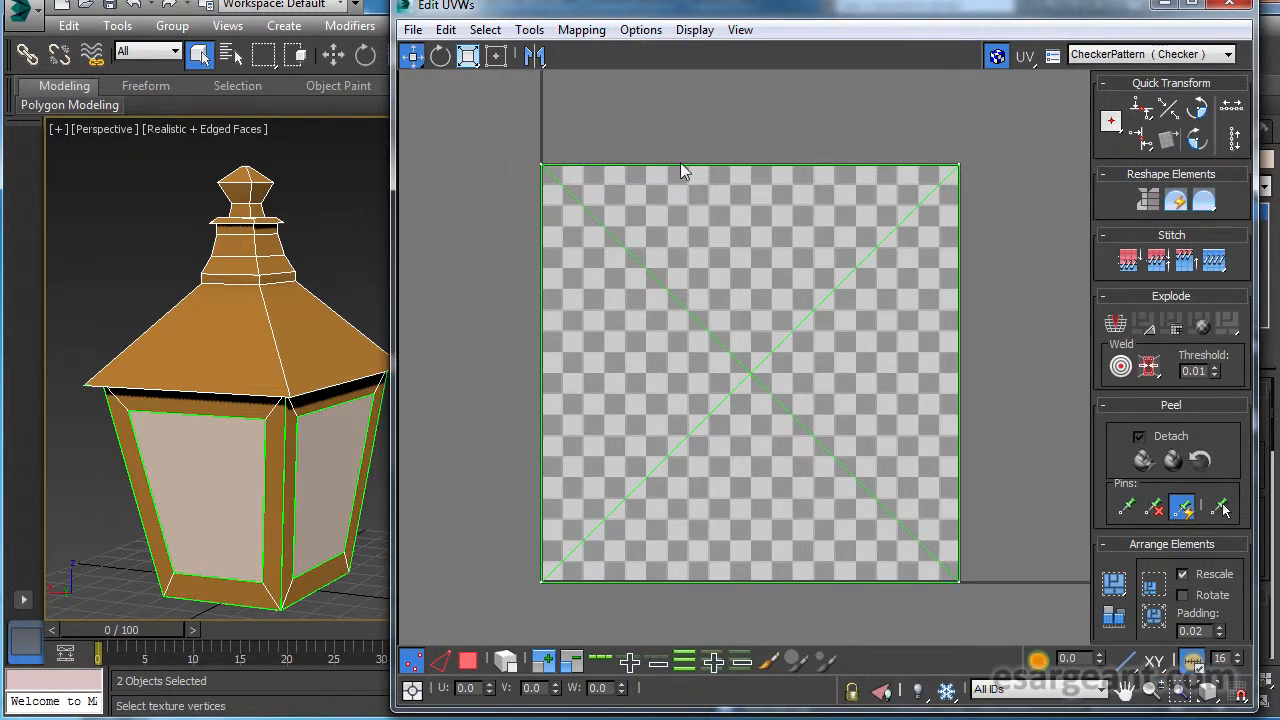
scroll(669, 300, "up", 2)
middle_click_drag(663, 300, 646, 289)
scroll(639, 287, "down", 1)
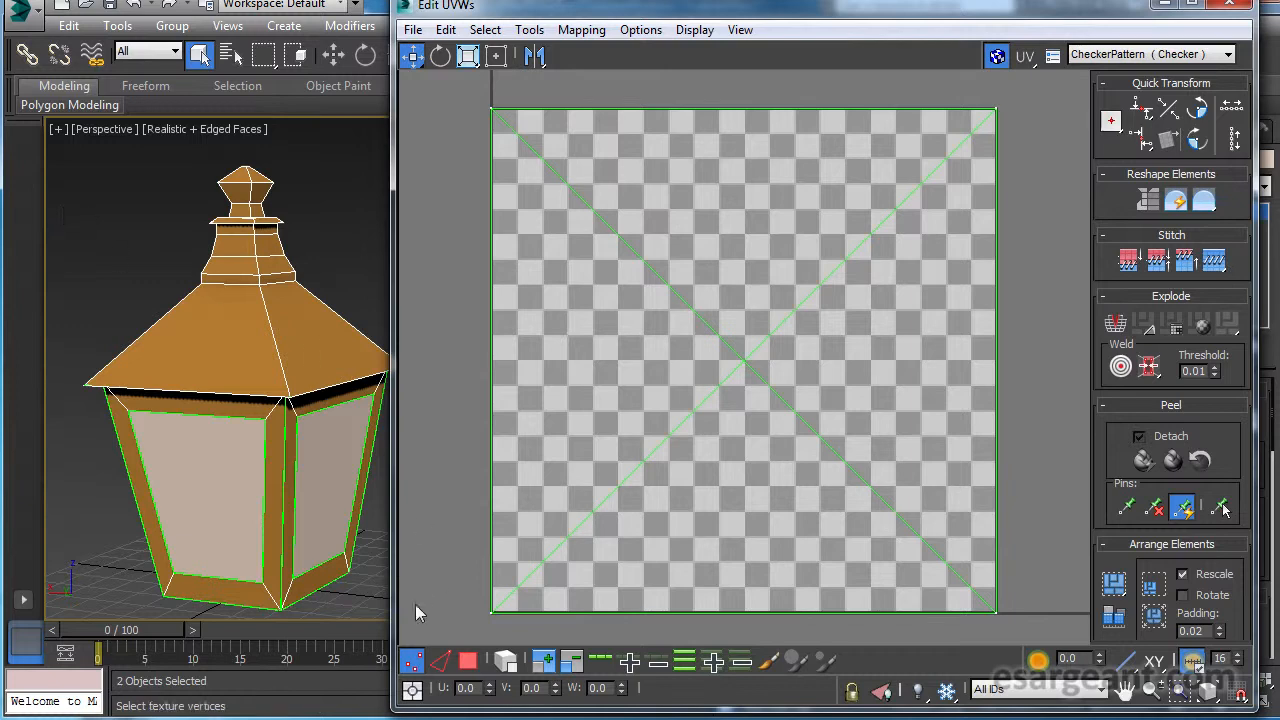
left_click(468, 662)
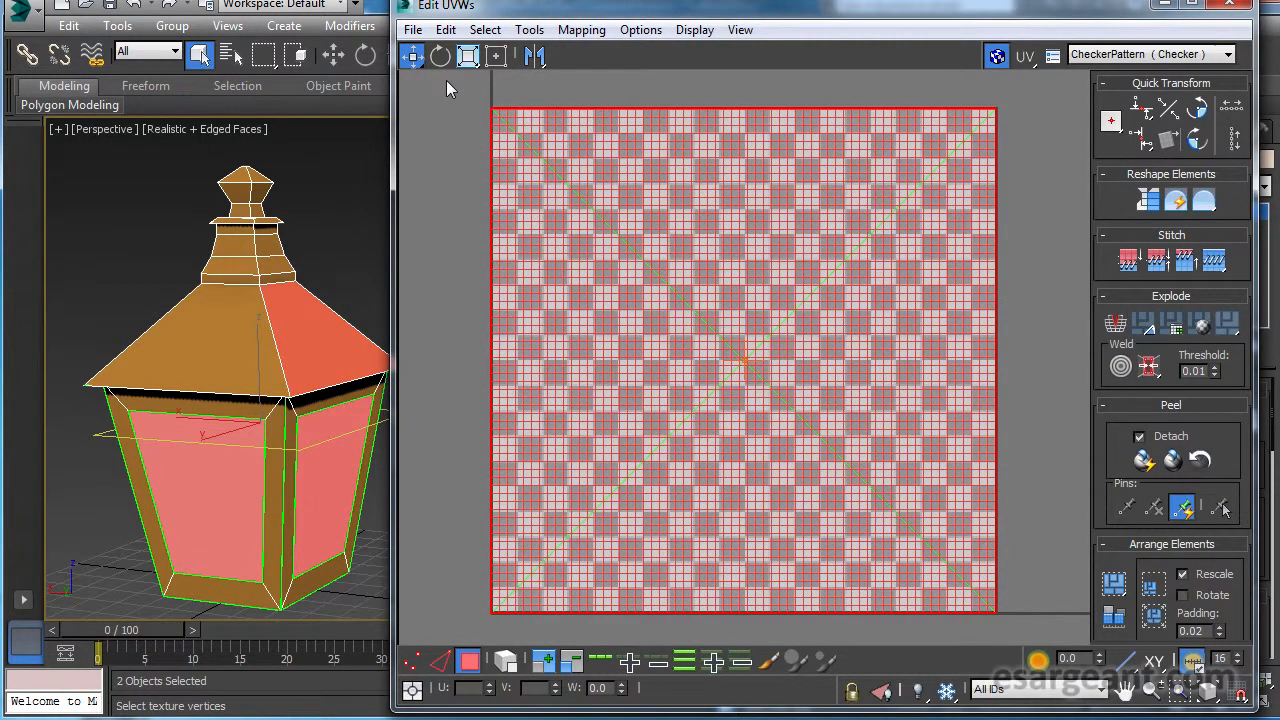
left_click_drag(1032, 614, 1035, 630)
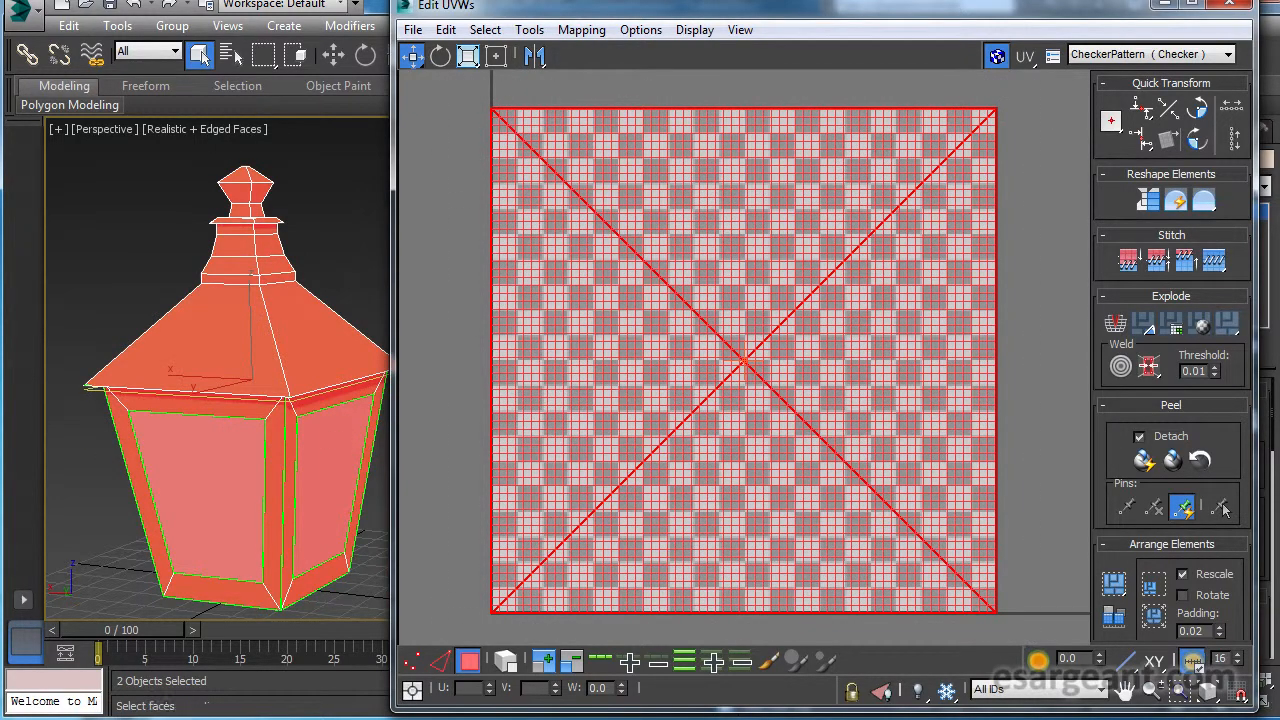
middle_click_drag(310, 400, 48, 397, "alt")
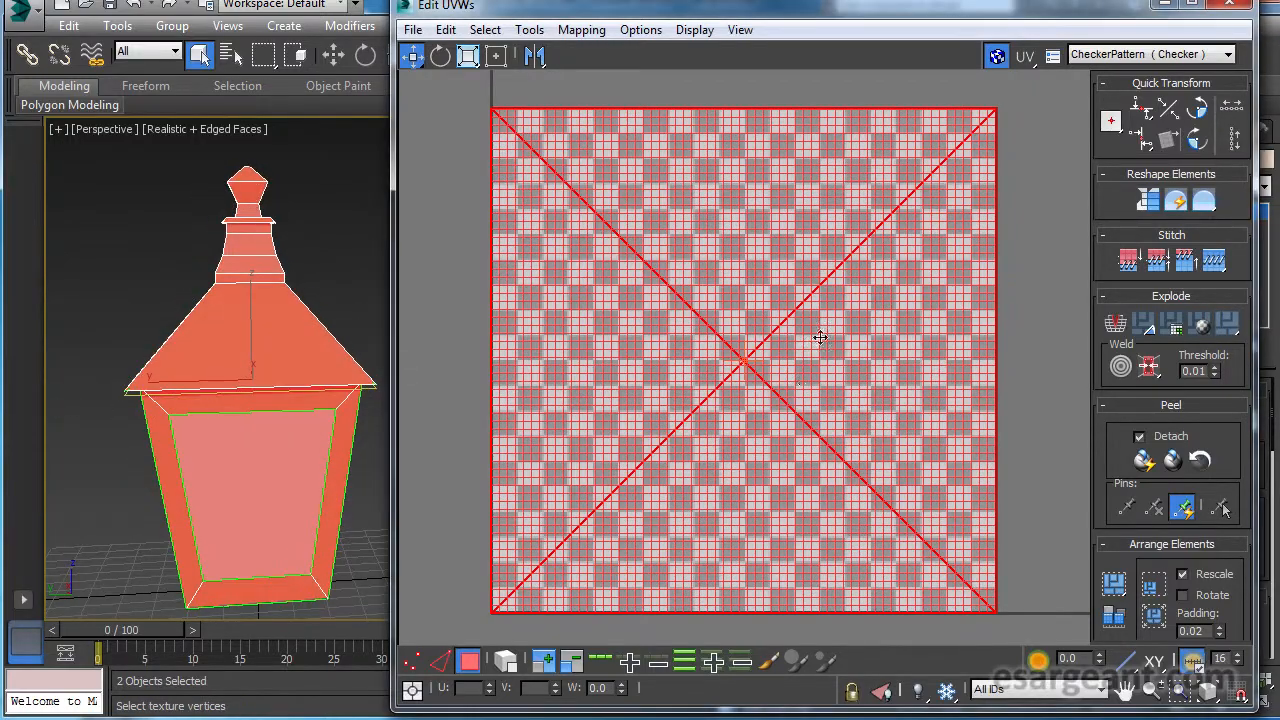
Flatten all selected polygons of the lamp and panes into separate UV pieces.
scroll(980, 286, "down", 4)
middle_click_drag(866, 214, 775, 261)
scroll(775, 261, "up", 4)
middle_click_drag(880, 324, 857, 249)
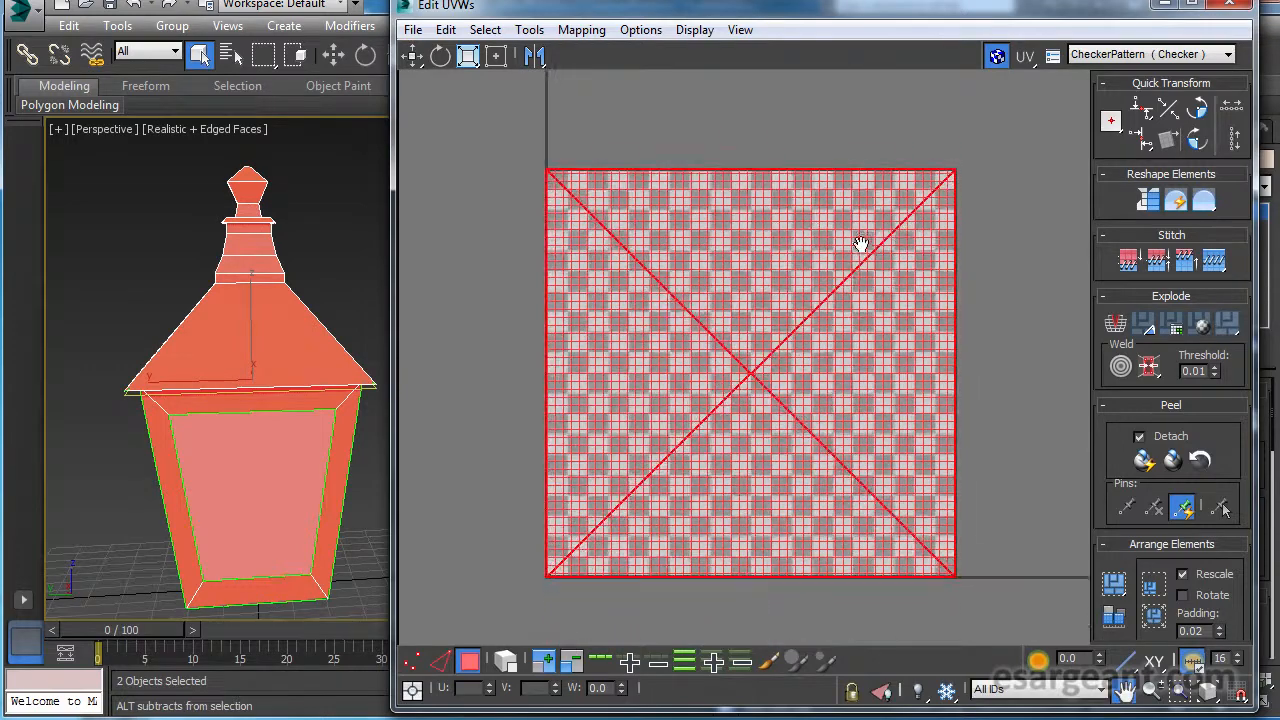
scroll(849, 397, "up", 2)
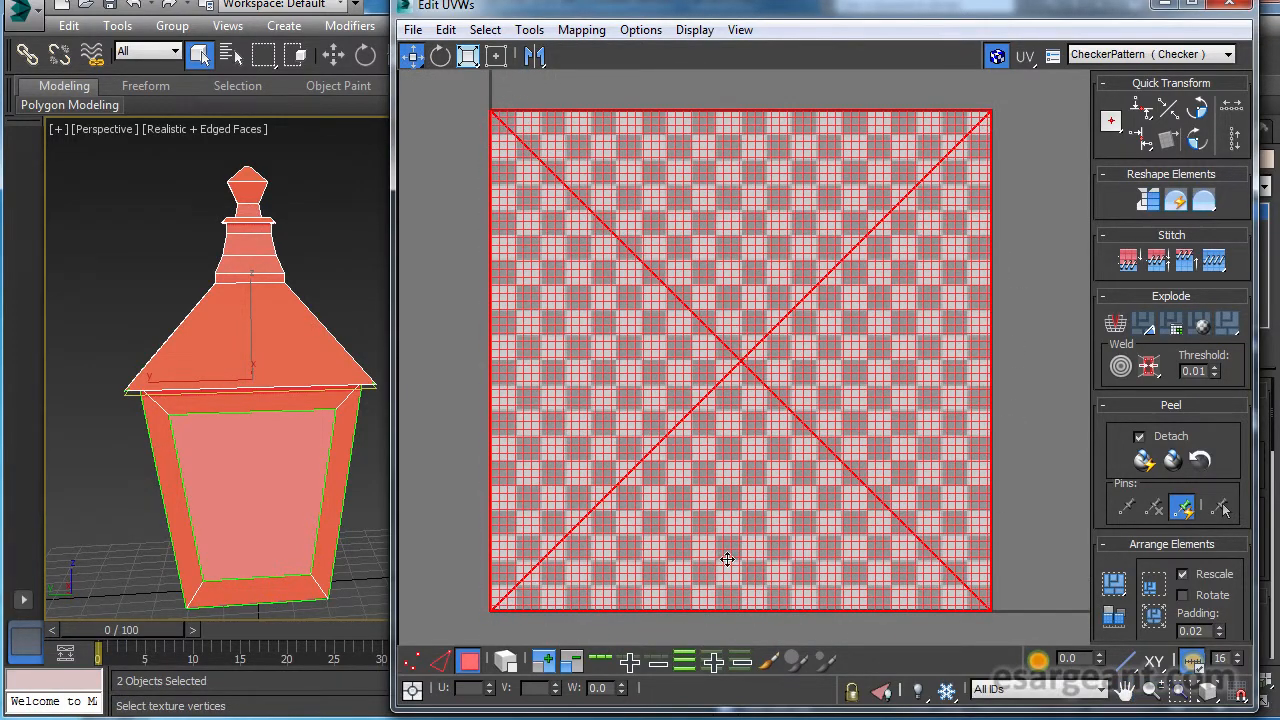
mouse_move(243, 386)
middle_mouse_down("alt")
mouse_move(263, 394)
mouse_move(190, 390)
mouse_move(163, 418)
mouse_move(289, 391)
mouse_move(223, 363)
mouse_move(212, 394)
mouse_move(240, 392)
middle_mouse_up("alt")
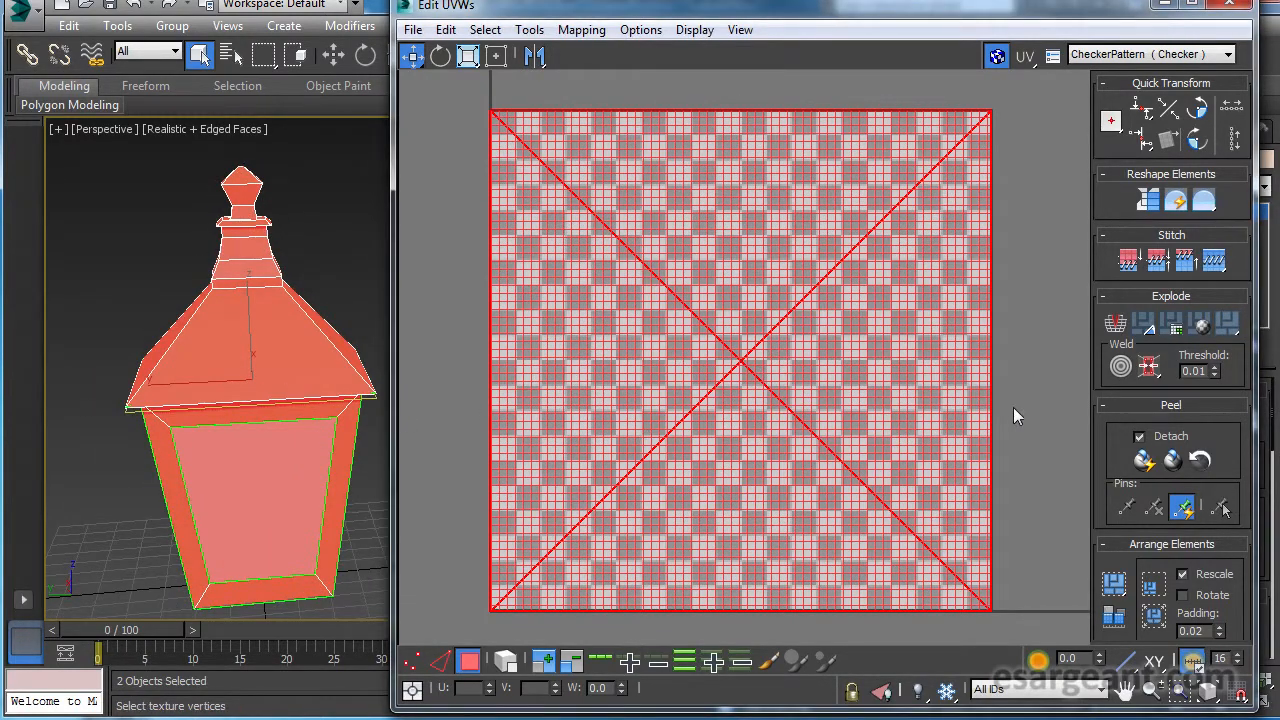
left_click(1228, 327)
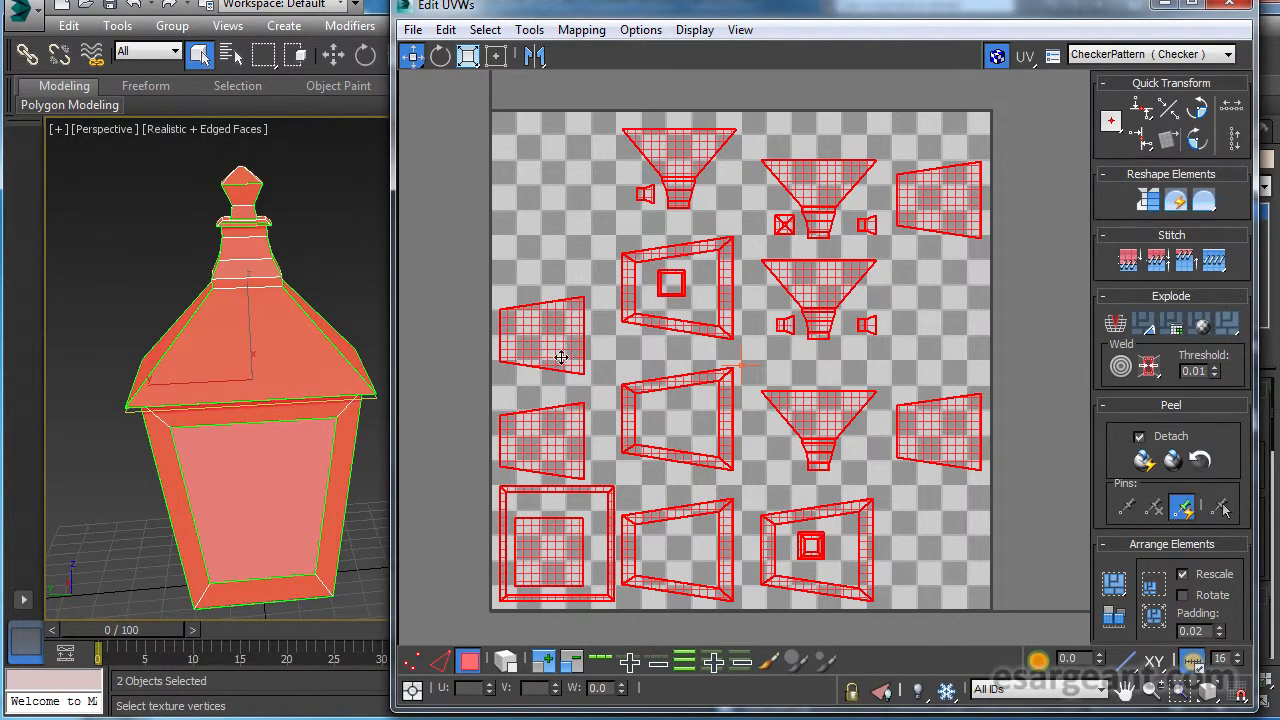
Select two of the glass pane pieces in the UV layout one after the other to locate them on the lamp.
middle_click_drag(236, 374, 369, 356, "alt")
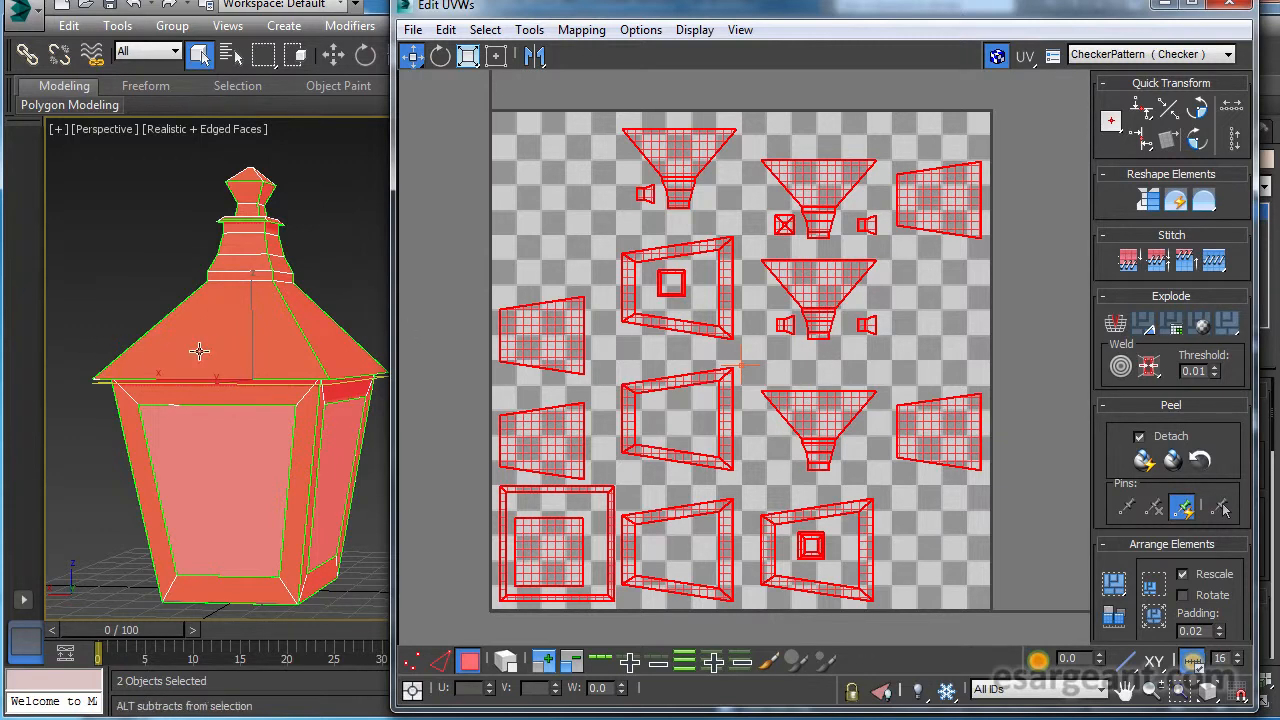
middle_click_drag(199, 353, 300, 350, "alt")
middle_click_drag(251, 429, 340, 395, "alt")
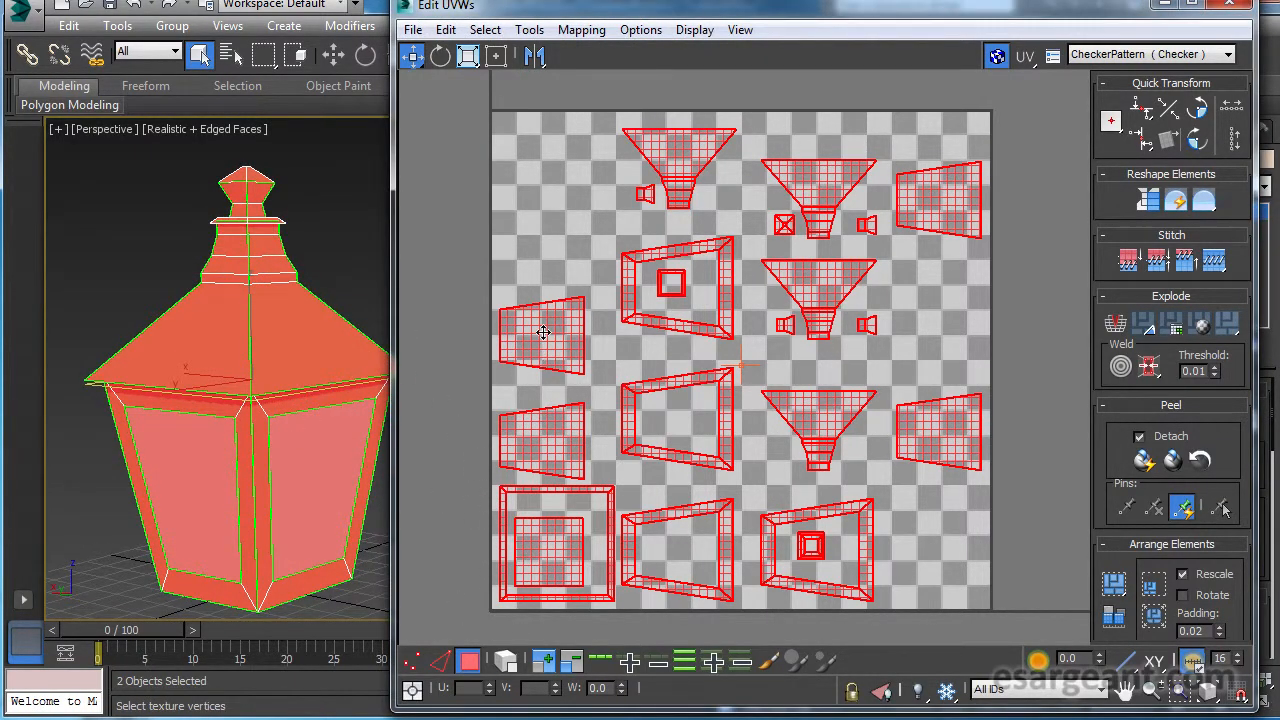
left_click(557, 266)
left_click(545, 325)
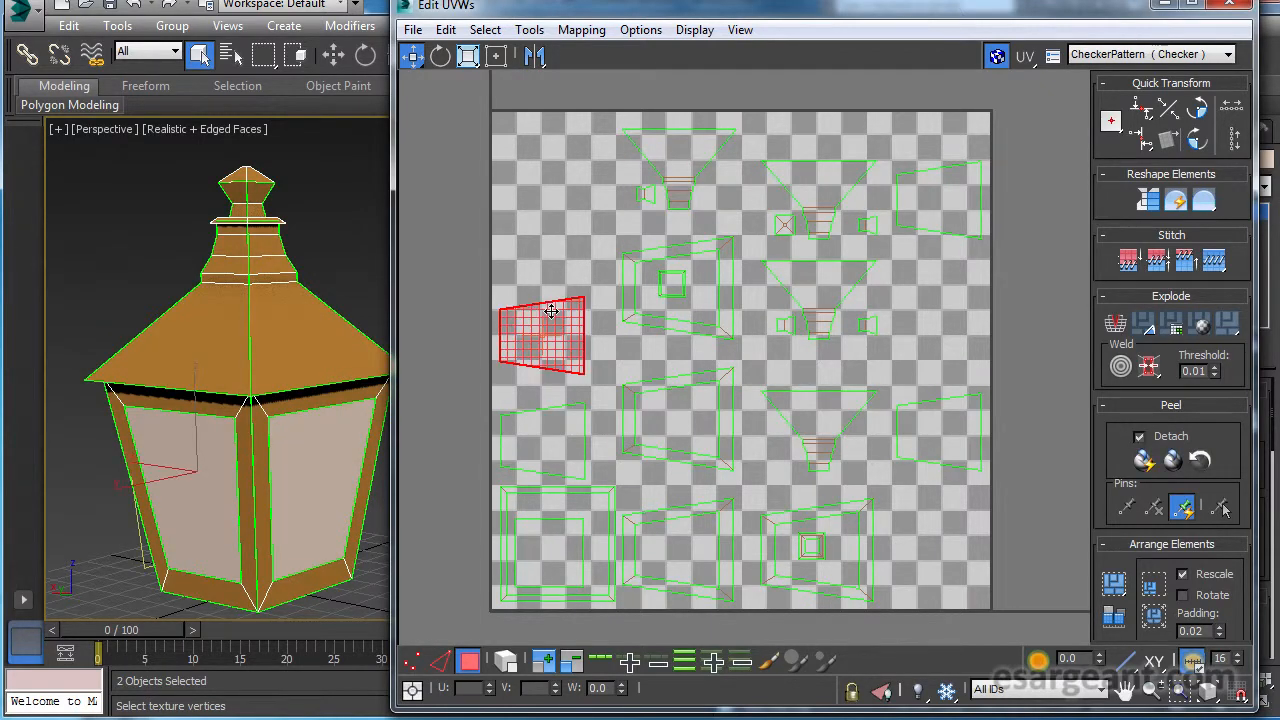
middle_click_drag(272, 343, 180, 346, "alt")
middle_click_drag(257, 349, 270, 341)
middle_click_drag(270, 341, 197, 340, "alt")
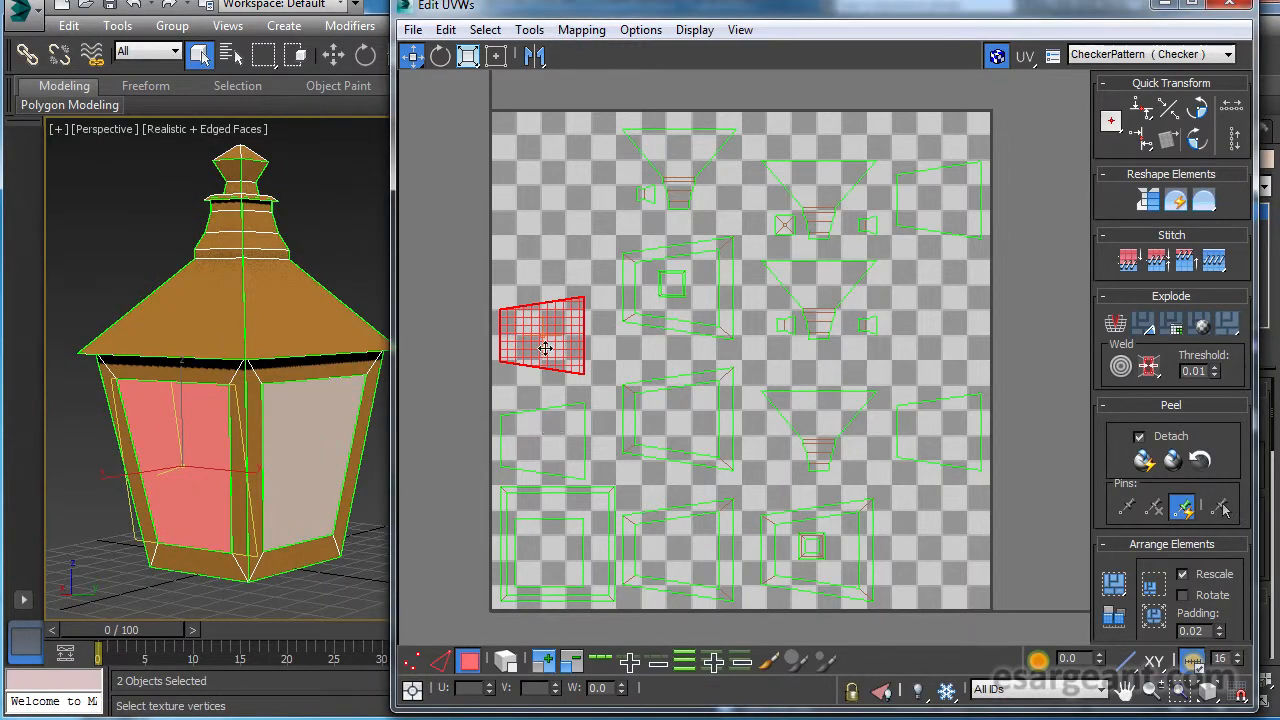
left_click(538, 441)
middle_click_drag(305, 432, 350, 408, "alt")
Select a roof side and its neck segments in the UV layout to locate them on the lamp.
left_click(817, 418)
middle_click_drag(232, 340, 253, 372)
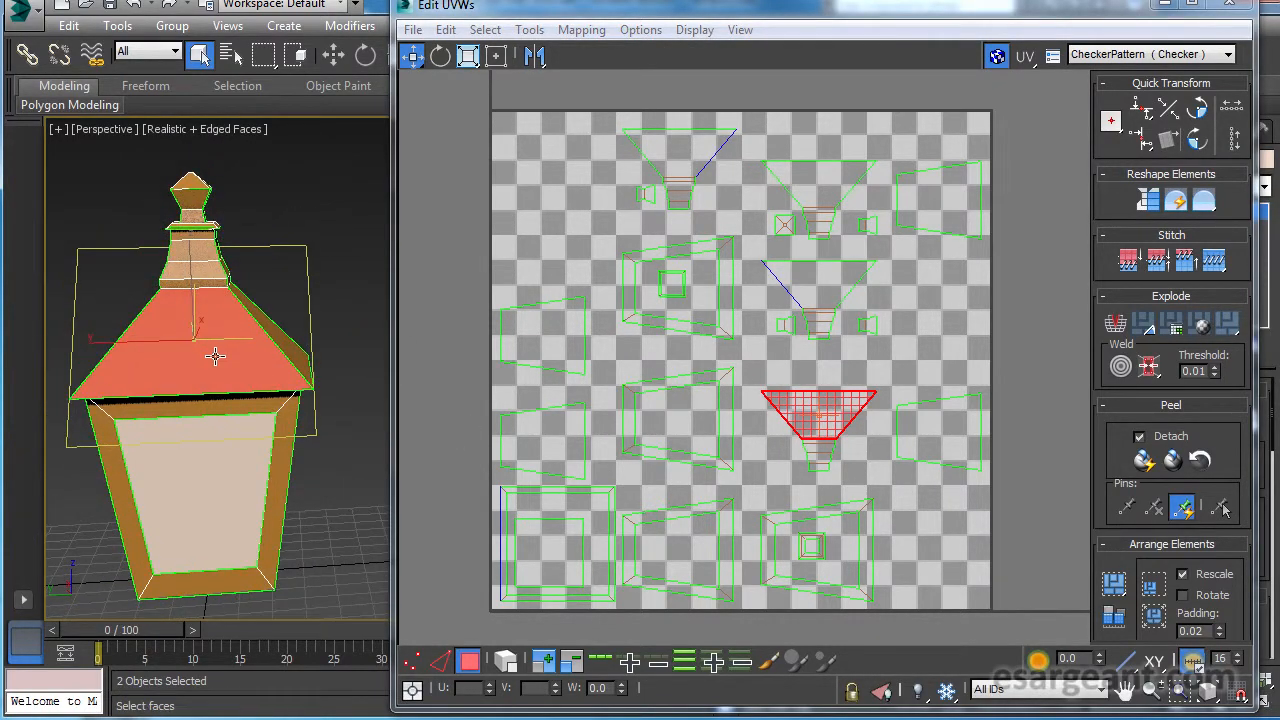
left_click_drag(782, 477, 866, 376)
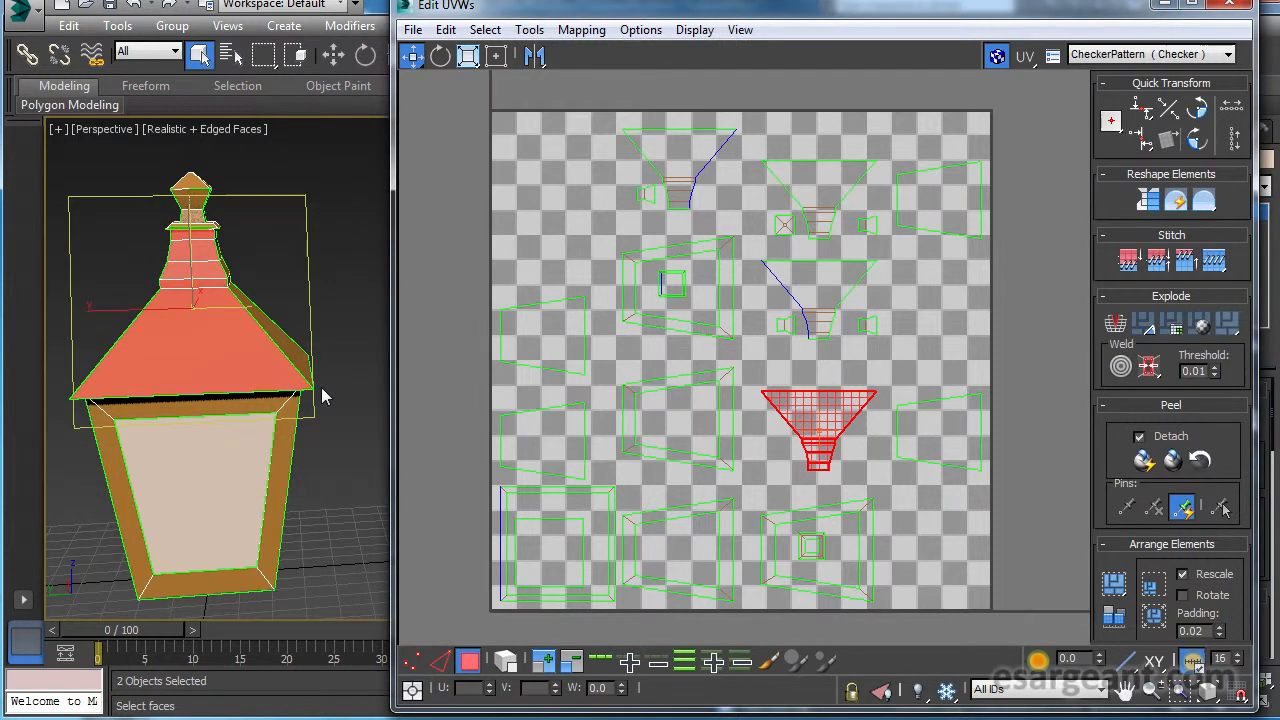
Examine the lamp from several sides against its UV pieces, selecting all polygons to inspect the whole layout.
mouse_move(151, 335)
middle_mouse_down("alt")
mouse_move(134, 346)
mouse_move(144, 340)
middle_mouse_up("alt")
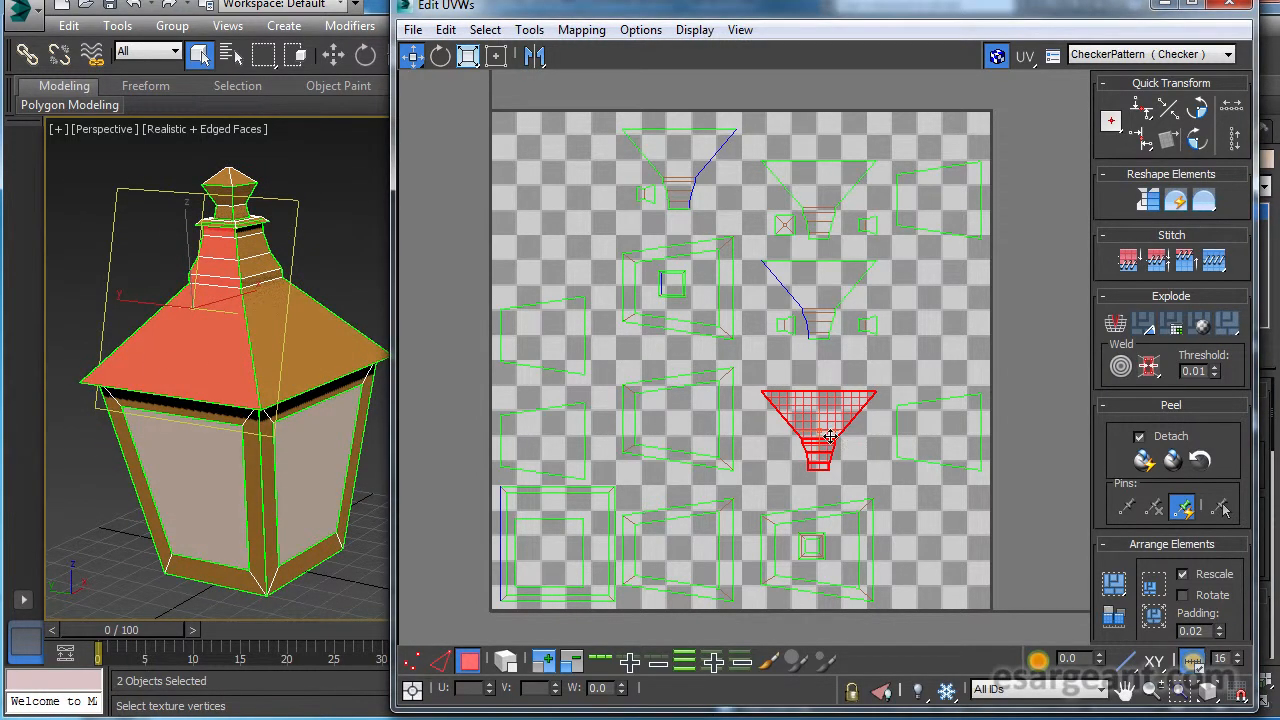
middle_click_drag(191, 298, 201, 332, "alt")
middle_click_drag(264, 378, 205, 385, "alt")
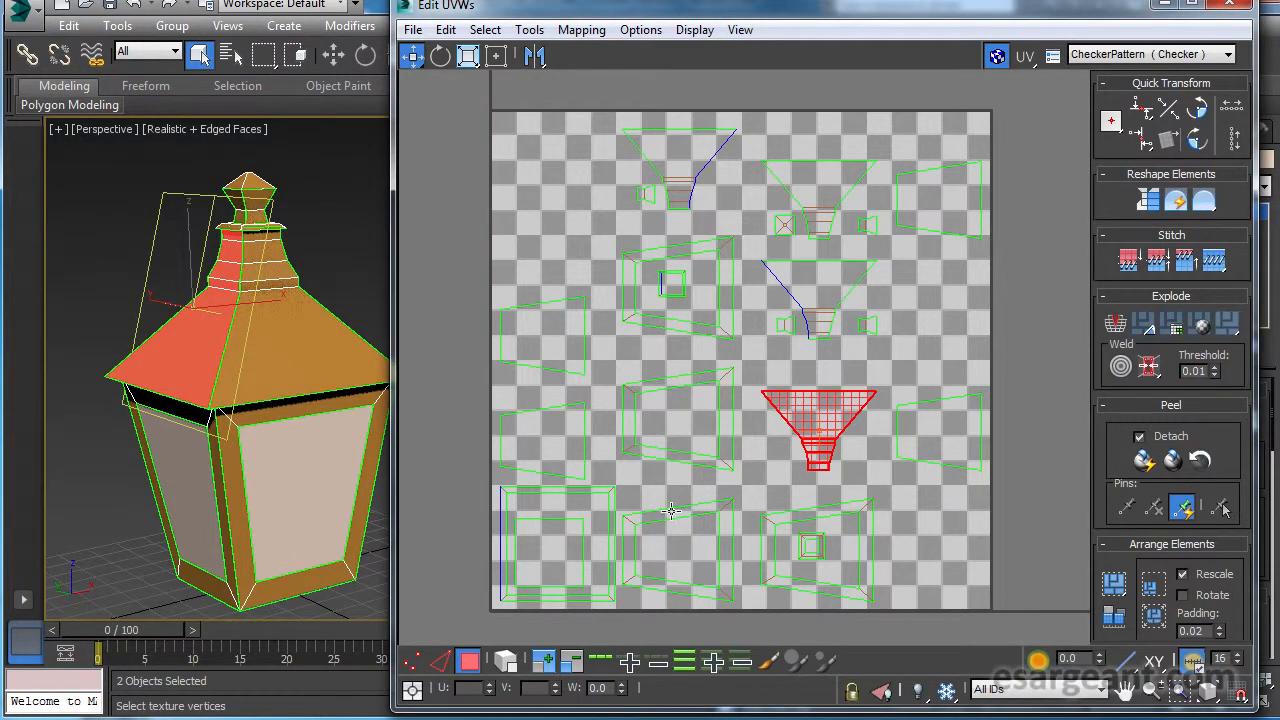
middle_click_drag(309, 363, 230, 390, "alt")
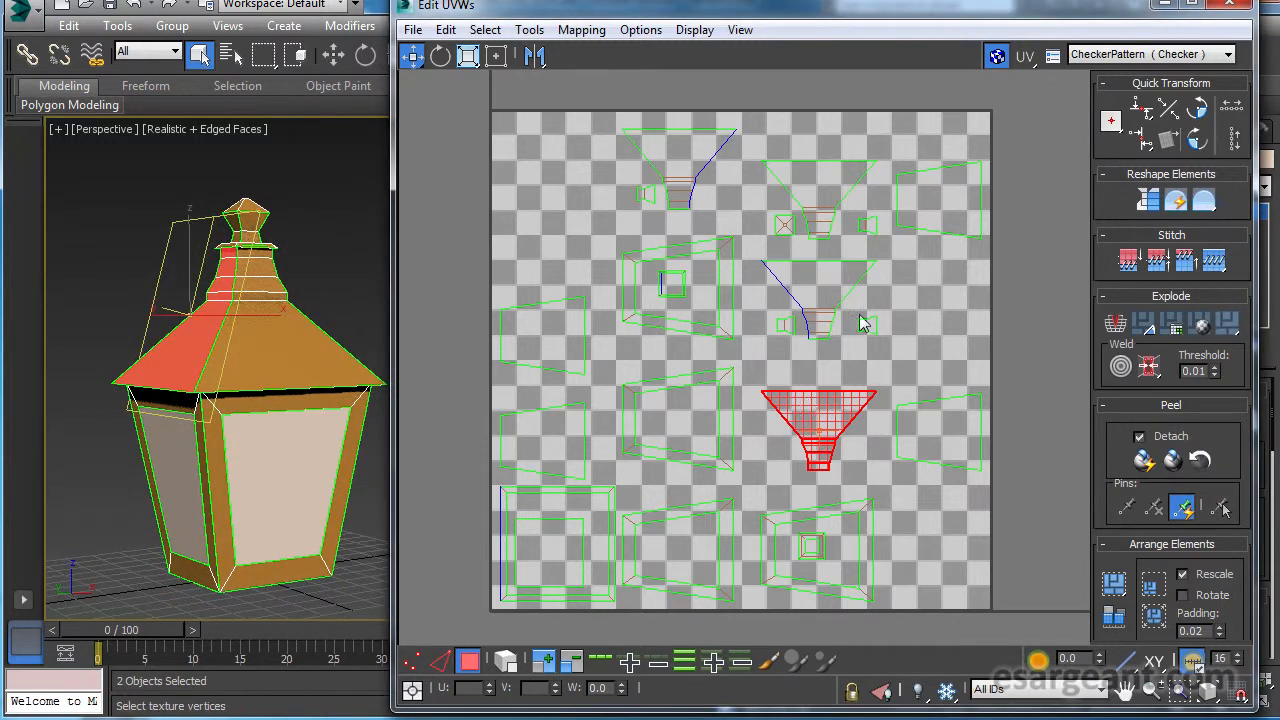
scroll(764, 443, "up", 1)
middle_click_drag(761, 442, 760, 451, "ctrl+alt")
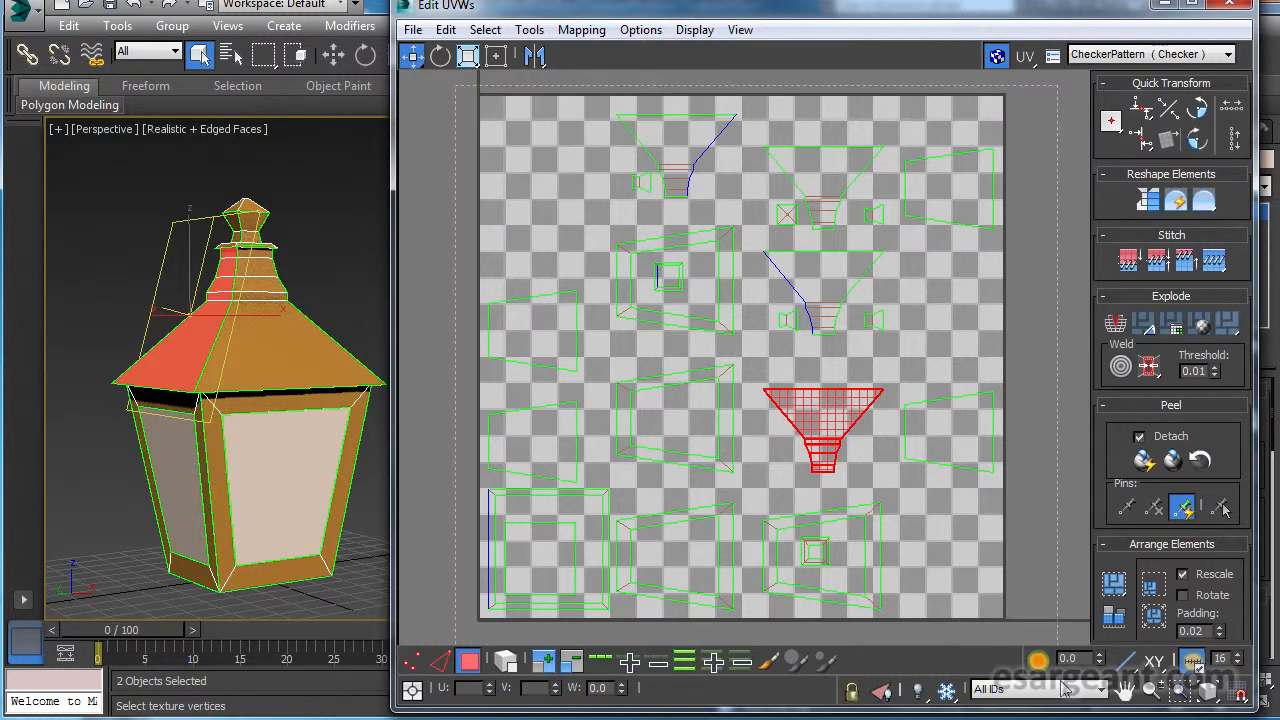
key("ctrl+a")
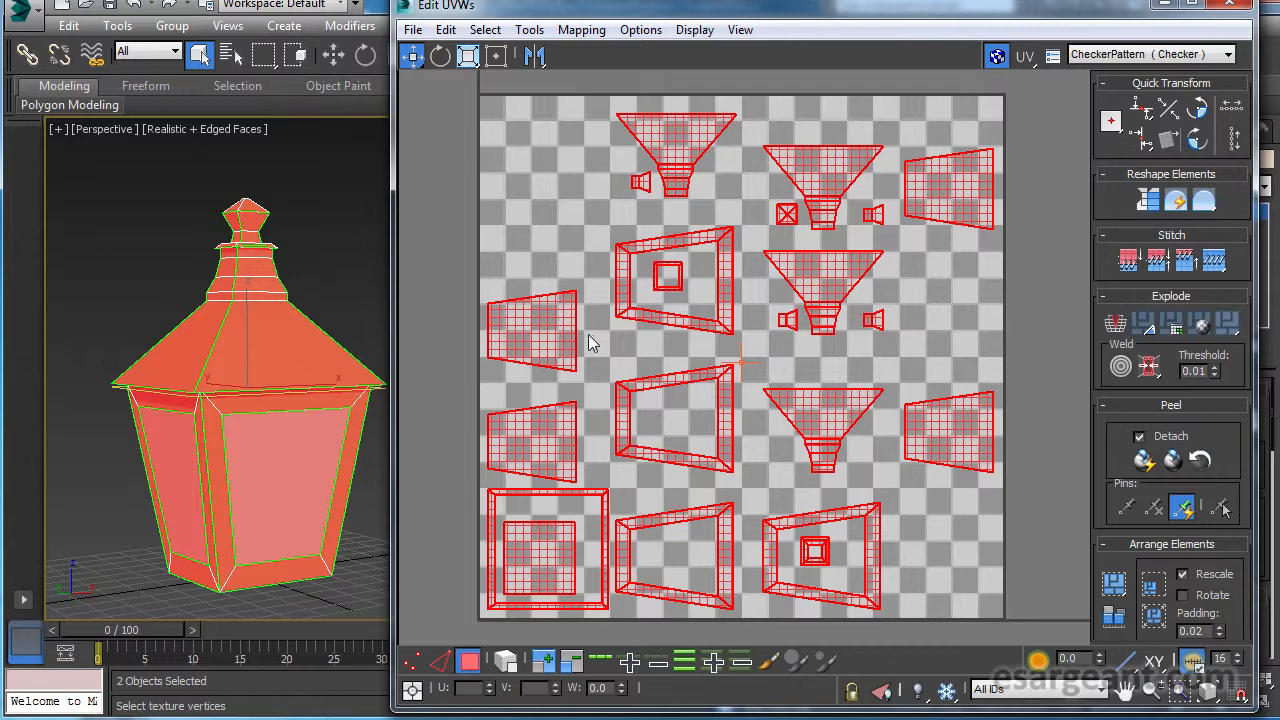
scroll(778, 366, "up", 4)
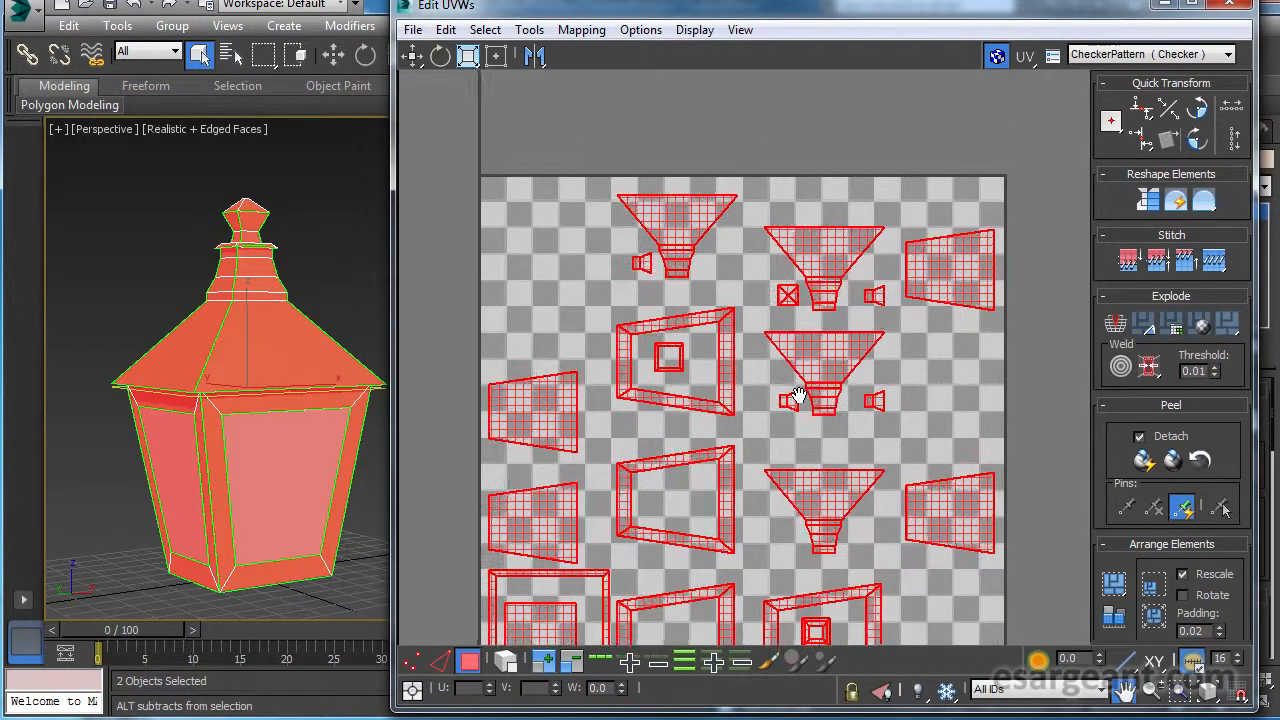
scroll(840, 325, "up", 4)
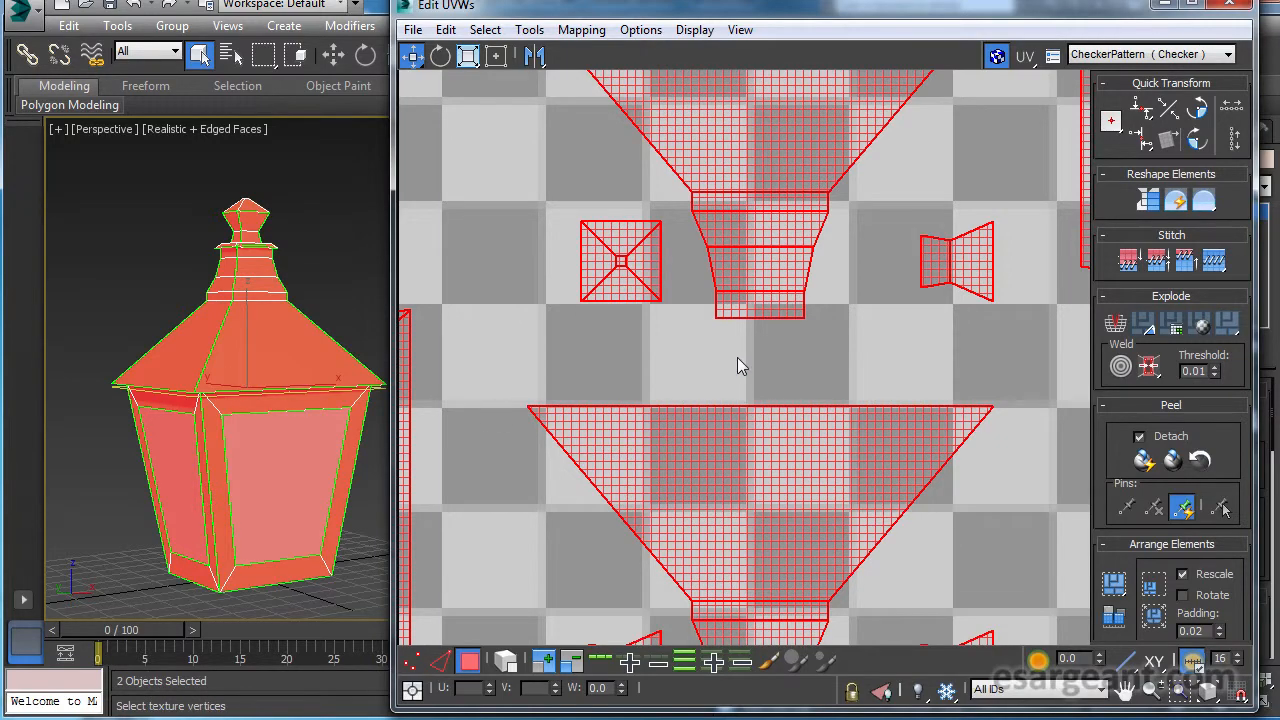
Select a roof side face in the UV layout, then the narrow roof underside strip on the lamp, to locate both.
left_click(780, 451)
middle_click_drag(410, 394, 576, 386, "alt")
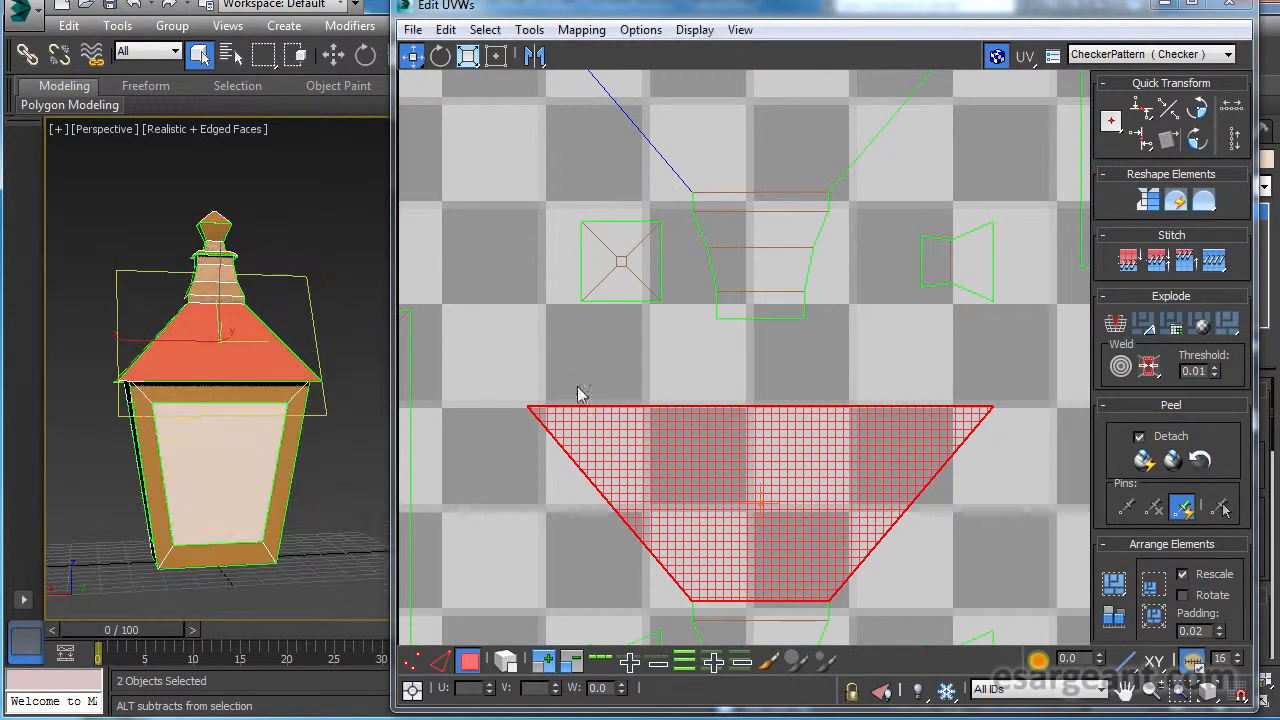
scroll(247, 372, "up", 2)
middle_click_drag(257, 383, 300, 300, "alt")
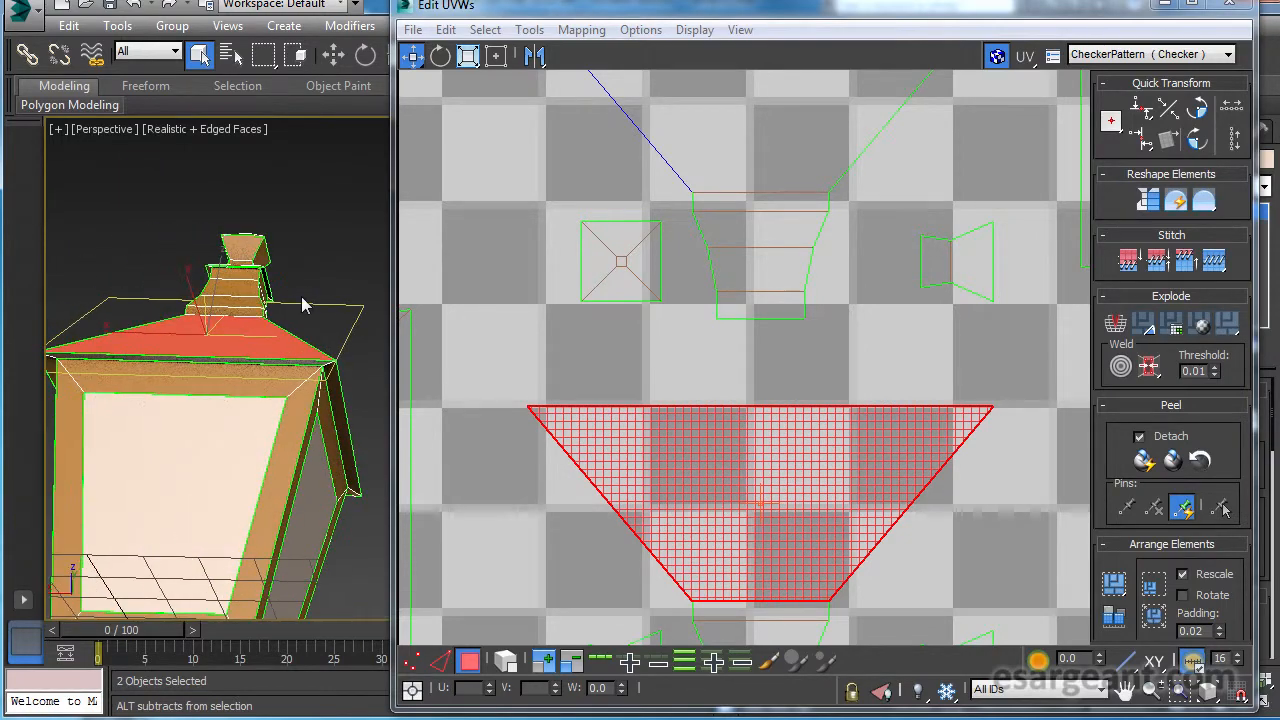
left_click(280, 362)
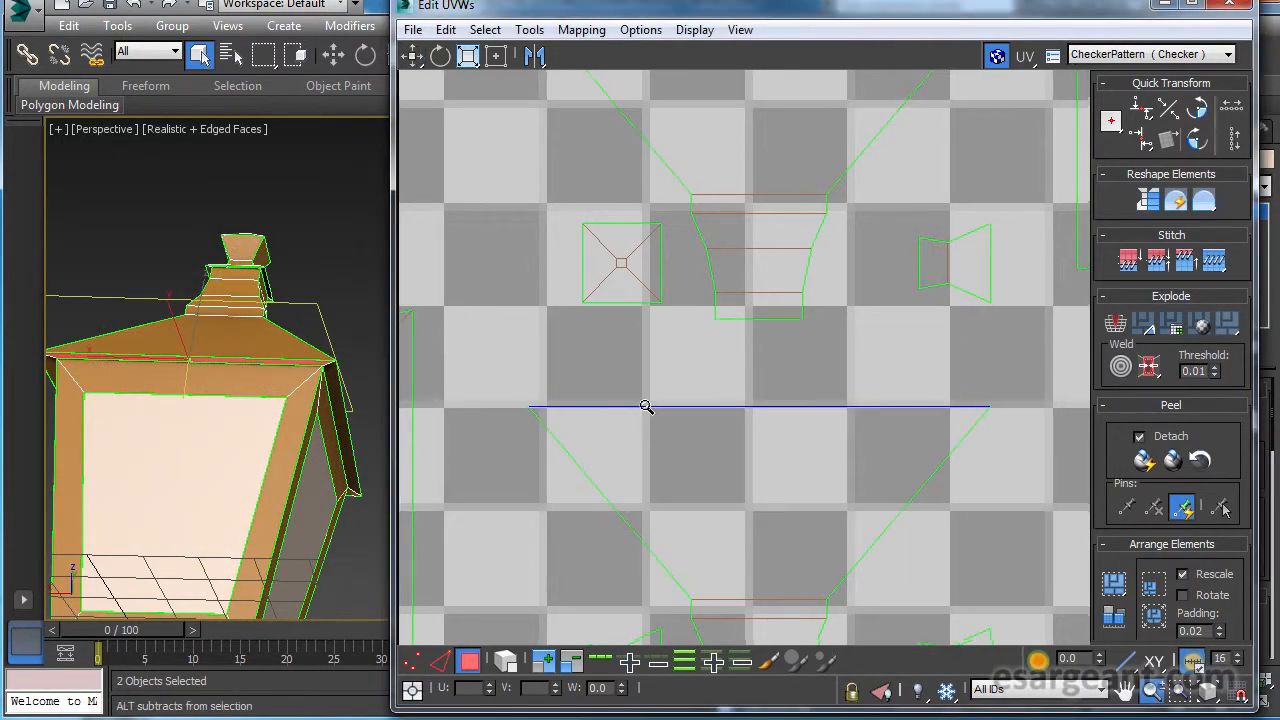
Examine the UV layout for the selected underside strip's piece and the matching edges on neighbouring pieces.
scroll(650, 405, "down", 5)
middle_click_drag(716, 383, 834, 180)
scroll(814, 340, "down", 2)
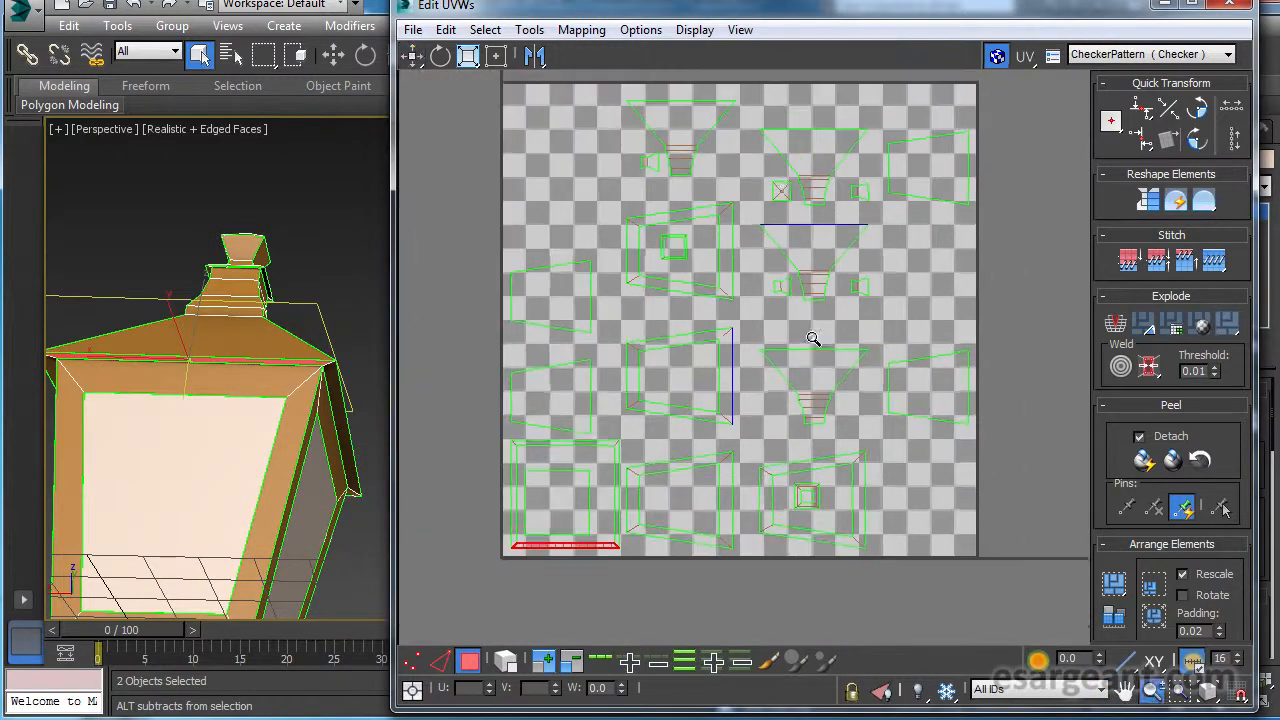
middle_click_drag(814, 340, 826, 326)
middle_click_drag(702, 344, 694, 455)
scroll(698, 373, "up", 3)
middle_click_drag(804, 361, 775, 365)
scroll(775, 365, "down", 2)
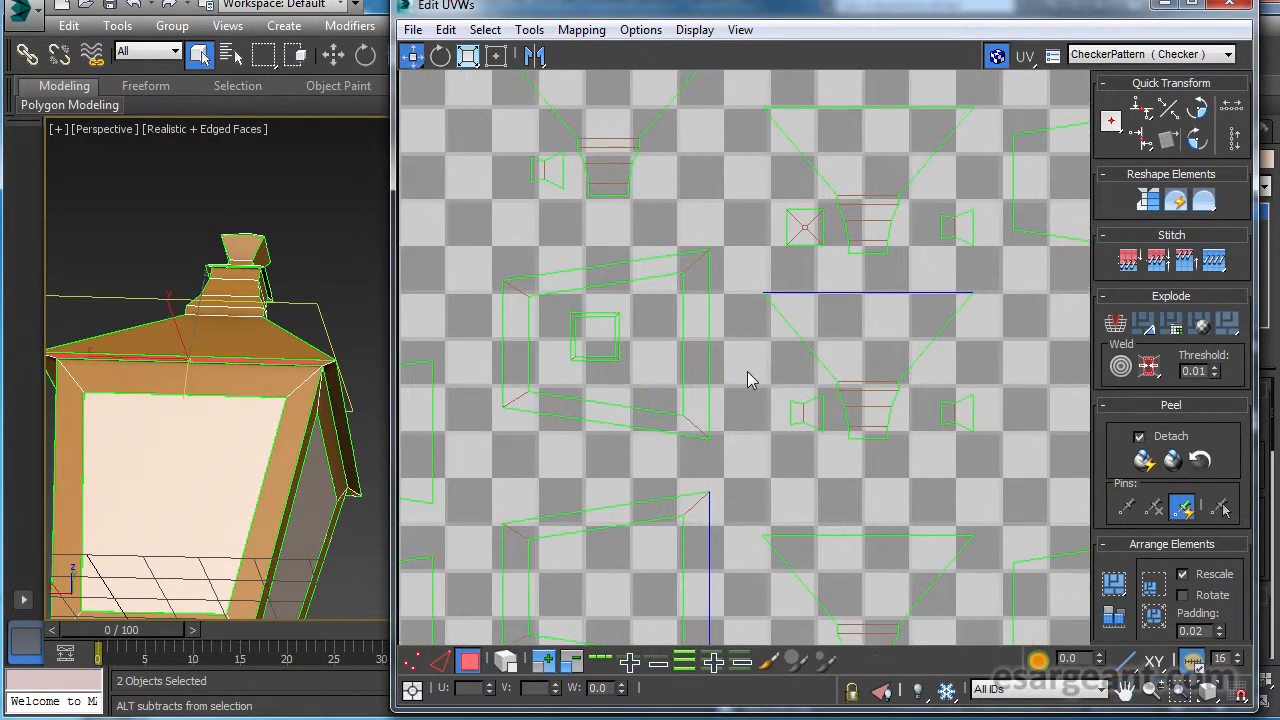
scroll(805, 378, "down", 2)
middle_click_drag(821, 372, 781, 318)
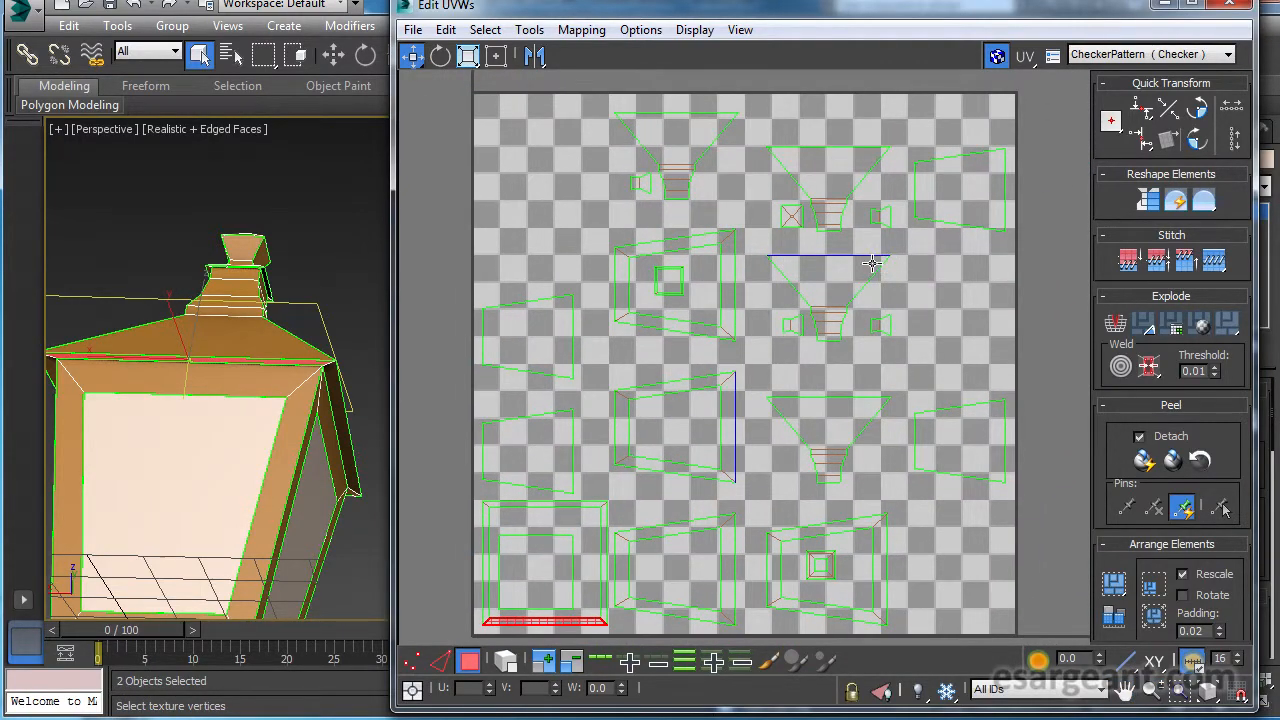
mouse_move(834, 281)
middle_mouse_down("ctrl+alt")
mouse_move(839, 271)
mouse_move(825, 282)
middle_mouse_up("ctrl+alt")
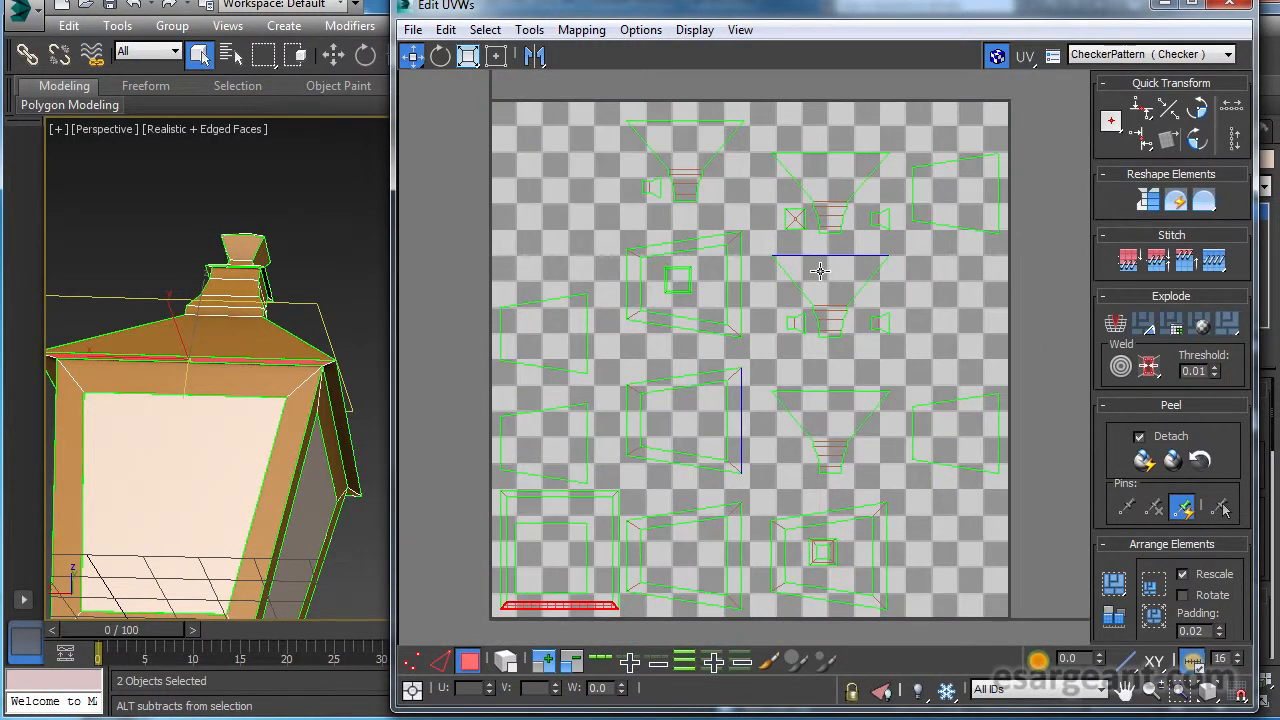
middle_click_drag(680, 329, 634, 331, "ctrl+alt")
Move the four glass pane pieces out of the texture square, stacking them in a column beside it.
left_click(598, 321)
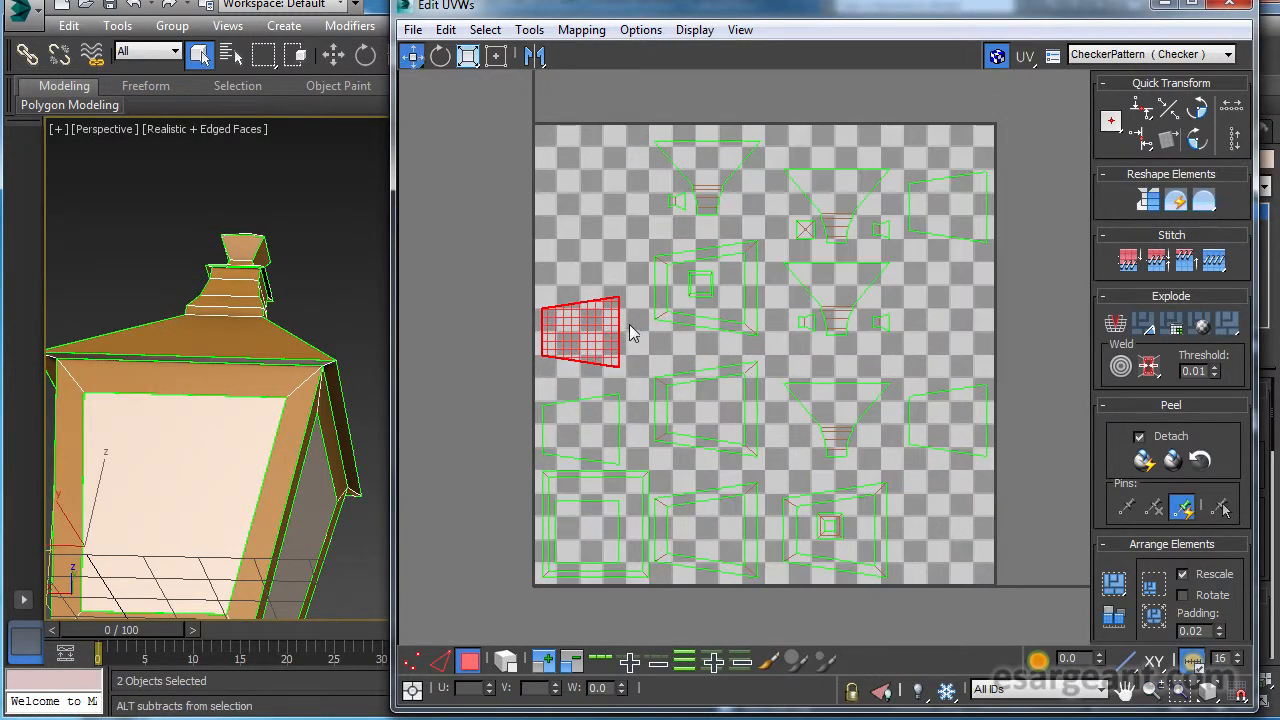
middle_click_drag(806, 309, 698, 303)
left_click(407, 59)
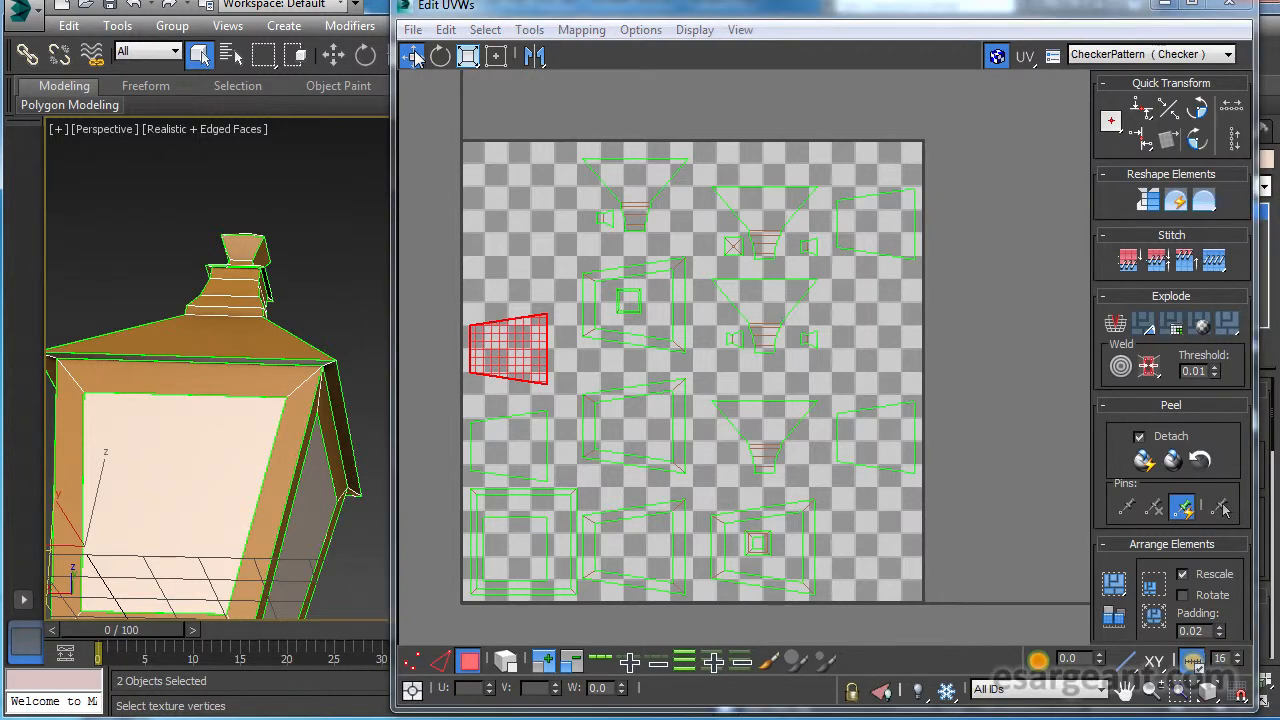
left_click_drag(509, 337, 1045, 235)
left_click(521, 440)
left_click_drag(521, 440, 1006, 329)
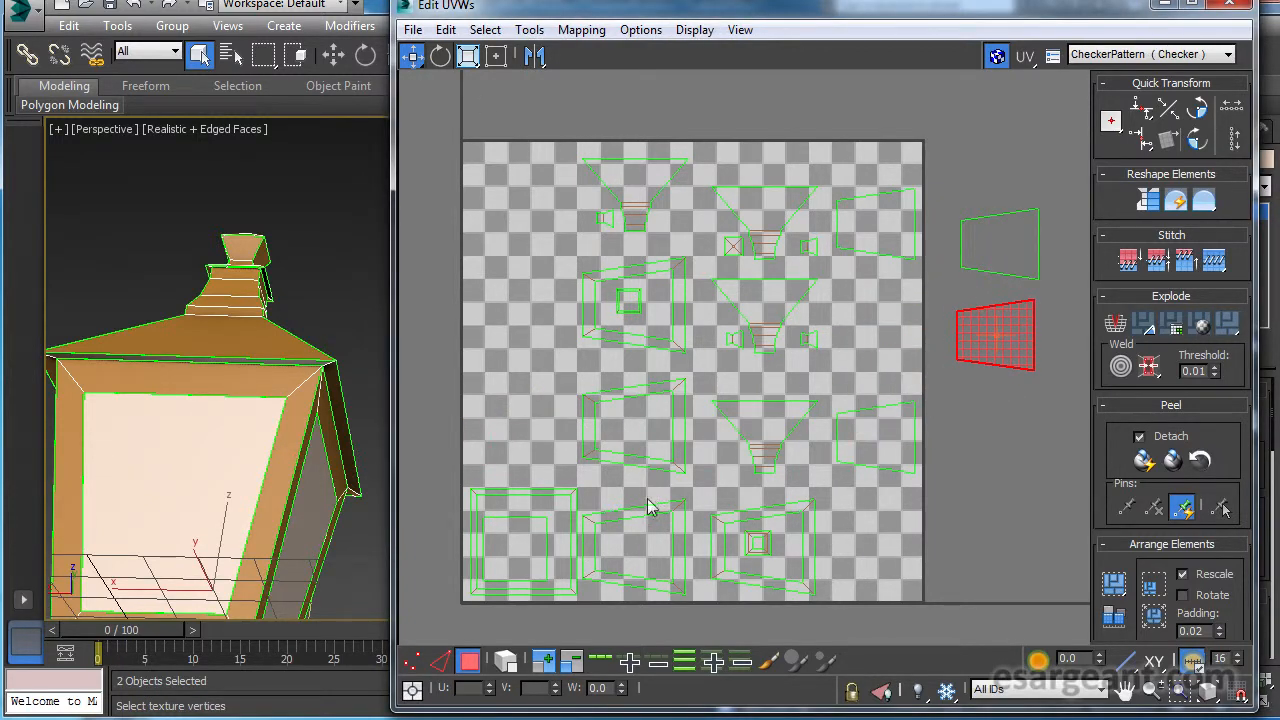
middle_click_drag(674, 382, 660, 371)
left_click_drag(869, 219, 983, 415)
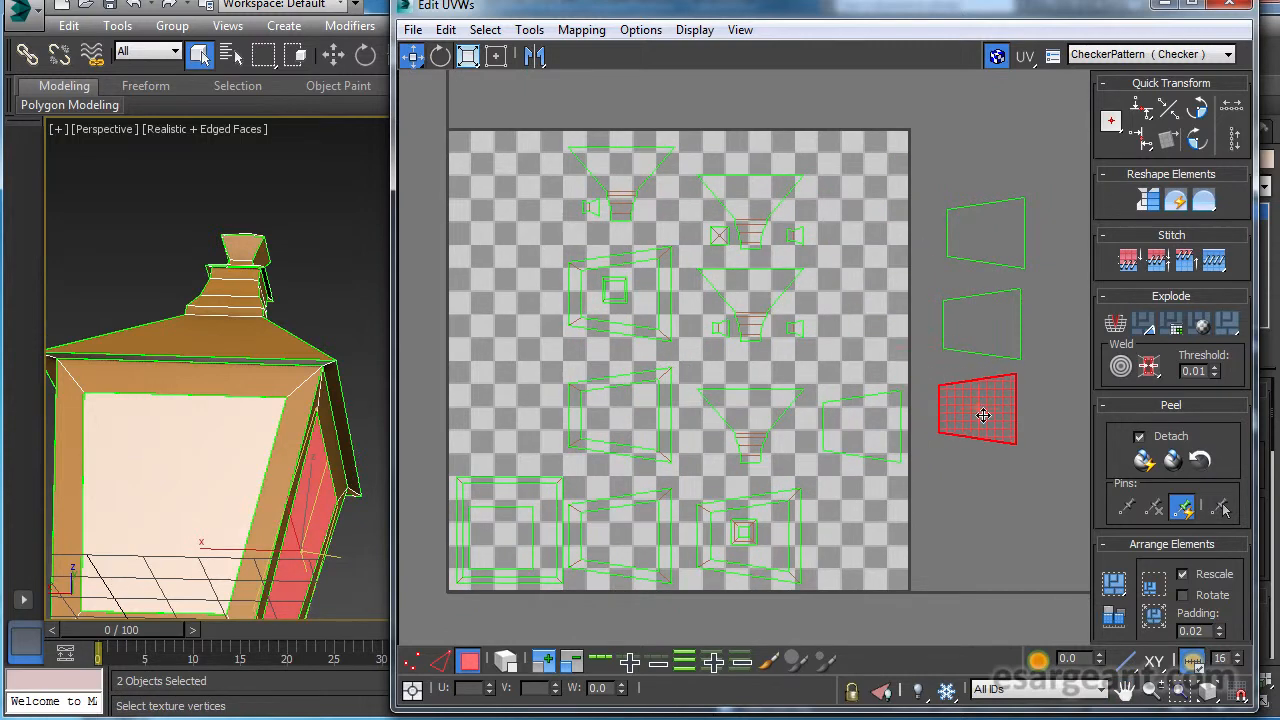
left_click_drag(875, 440, 988, 517)
middle_click_drag(898, 464, 922, 462)
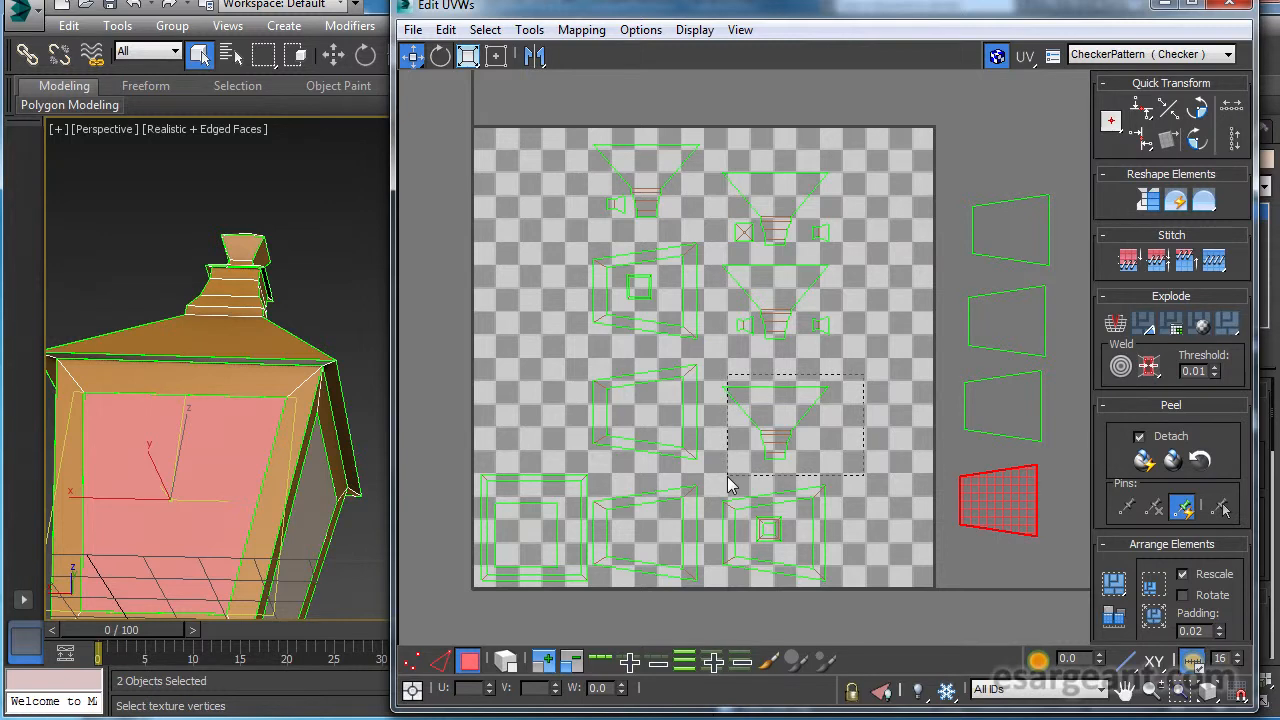
Move the four roof side pieces with their neck segments into a row along the texture square's upper edge.
left_click(773, 410)
left_click_drag(773, 410, 888, 132)
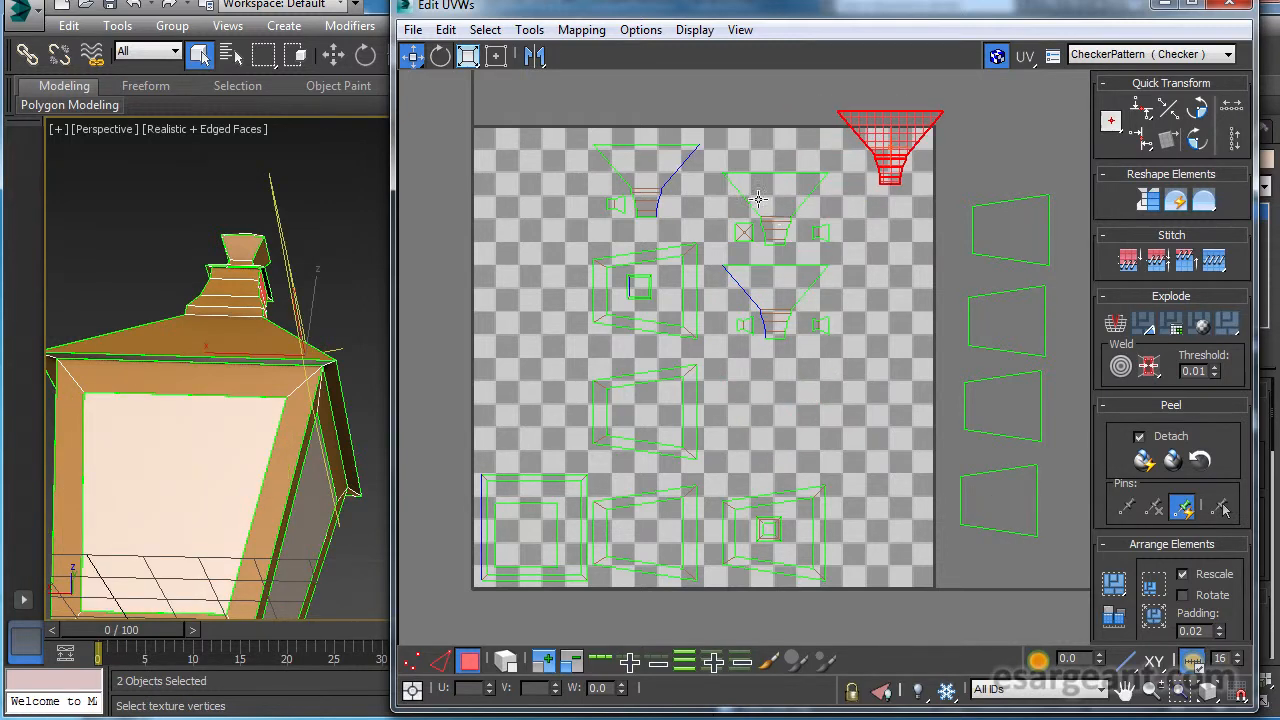
left_click(788, 249)
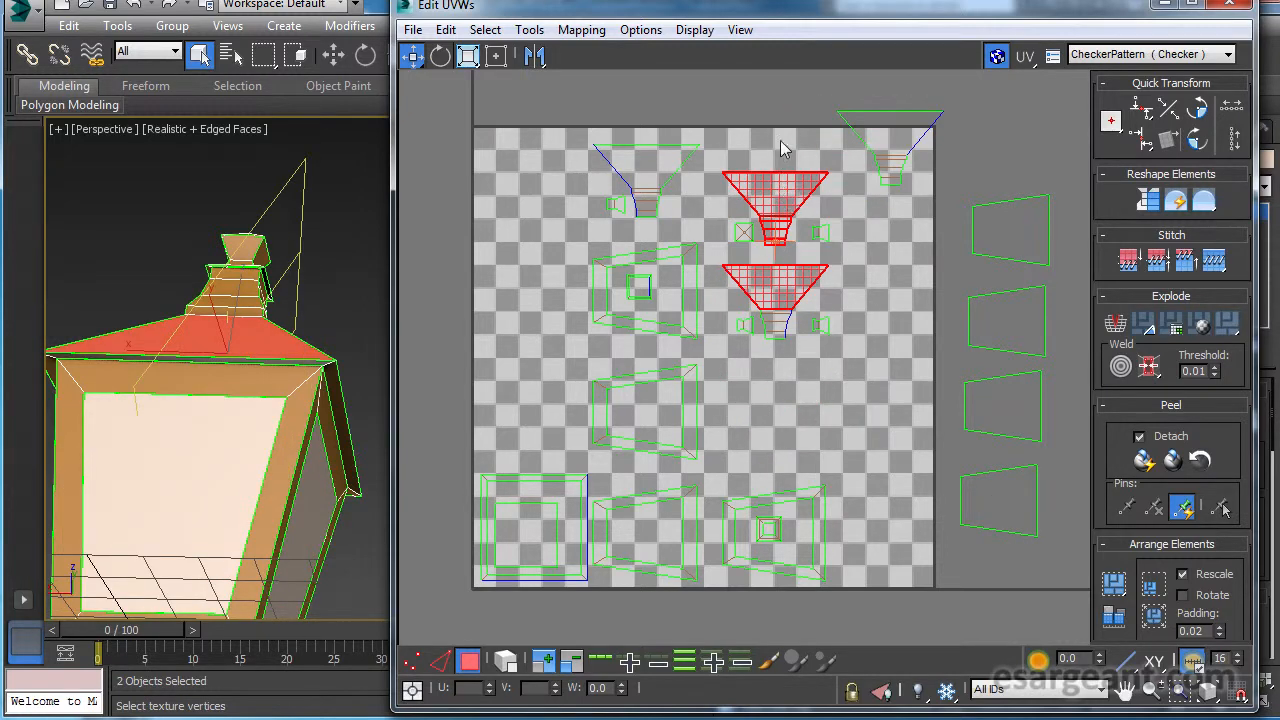
left_click_drag(783, 200, 787, 141)
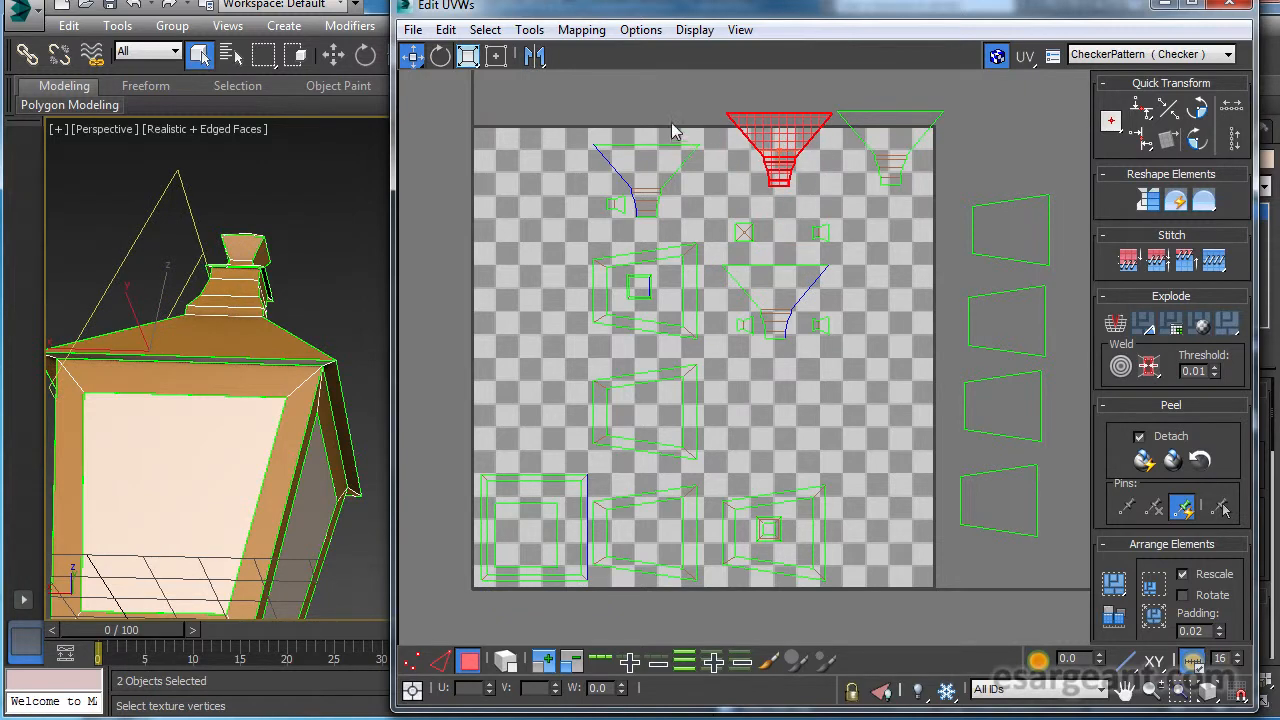
left_click(650, 208)
left_click_drag(654, 185, 662, 159)
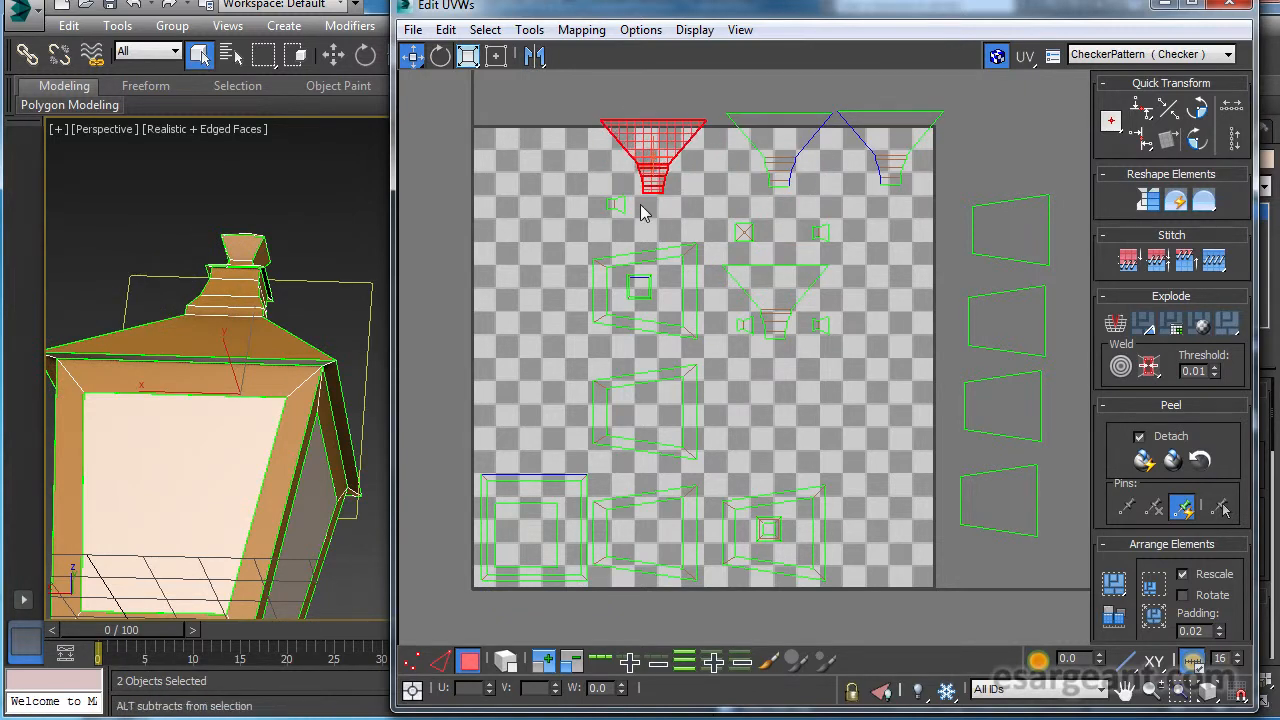
middle_click_drag(643, 209, 649, 206, "ctrl+alt")
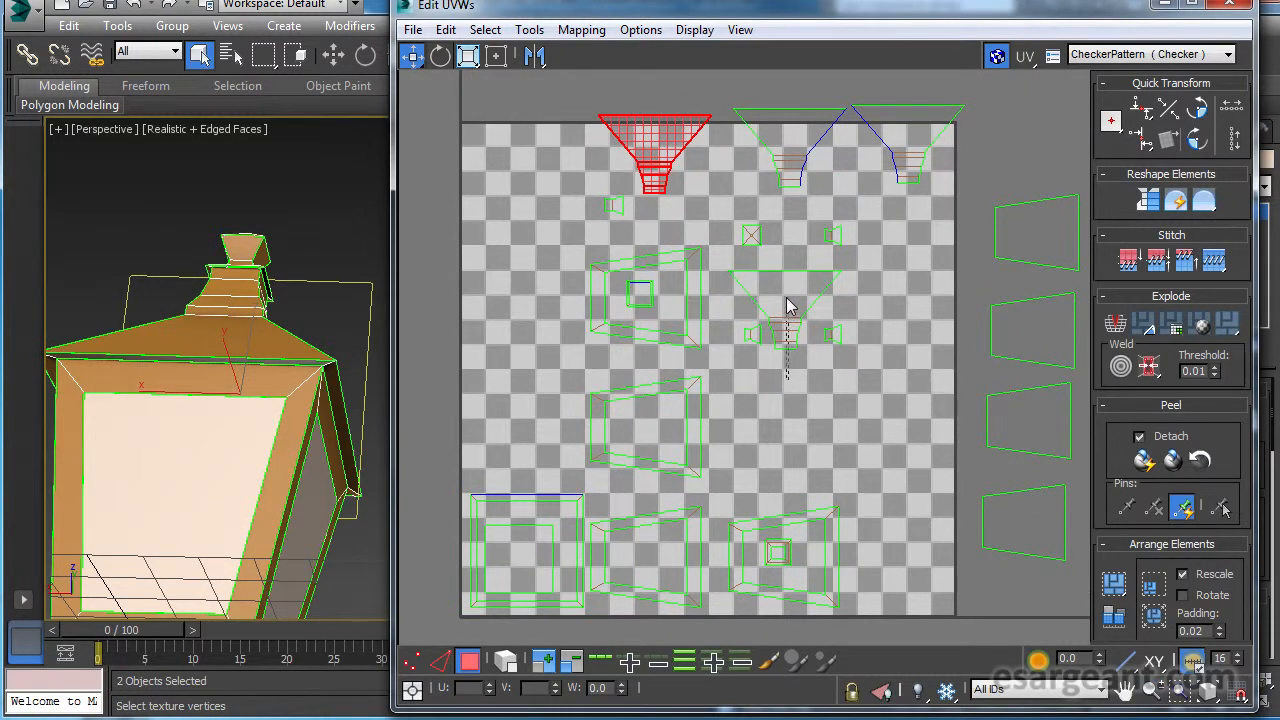
left_click(787, 305)
left_click_drag(787, 305, 527, 149)
Select one trapezoidal pane frame piece in the UV layout to locate it on the lamp.
middle_click_drag(281, 313, 268, 426, "alt")
middle_click_drag(264, 296, 264, 305)
middle_click_drag(694, 412, 705, 390)
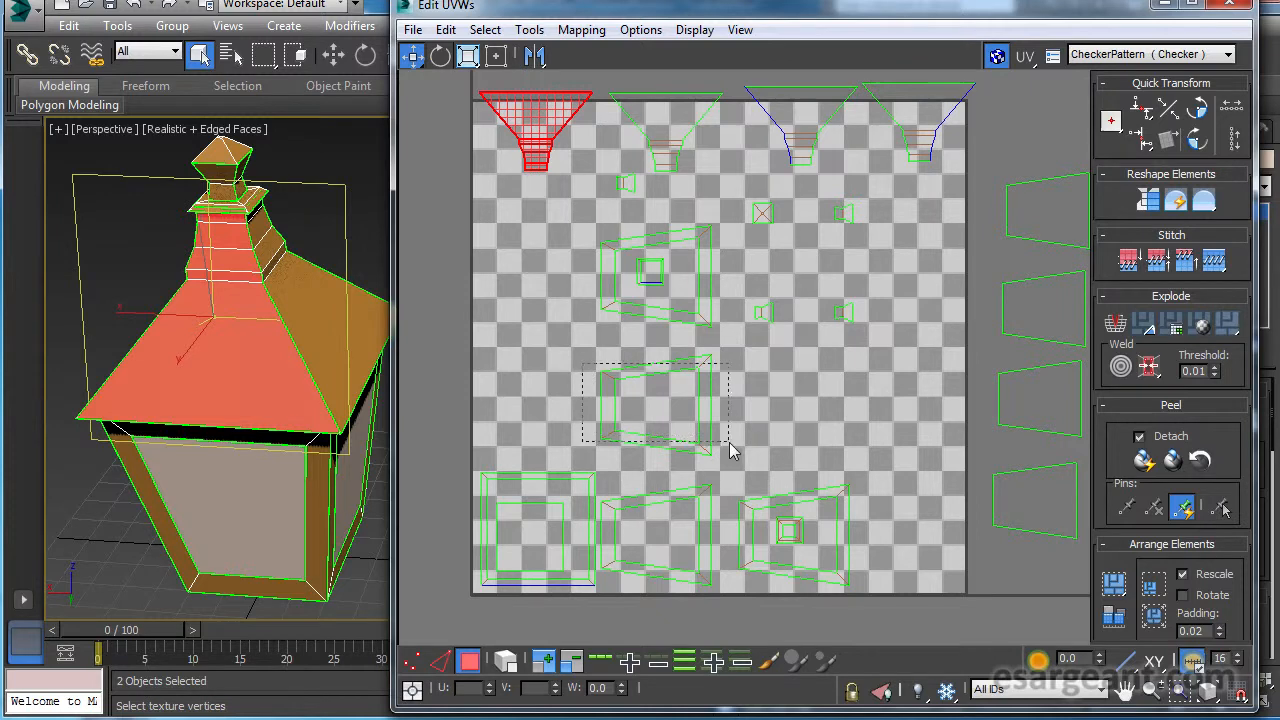
left_click_drag(728, 441, 729, 442)
middle_click_drag(331, 425, 323, 397, "alt")
middle_click_drag(201, 388, 201, 340)
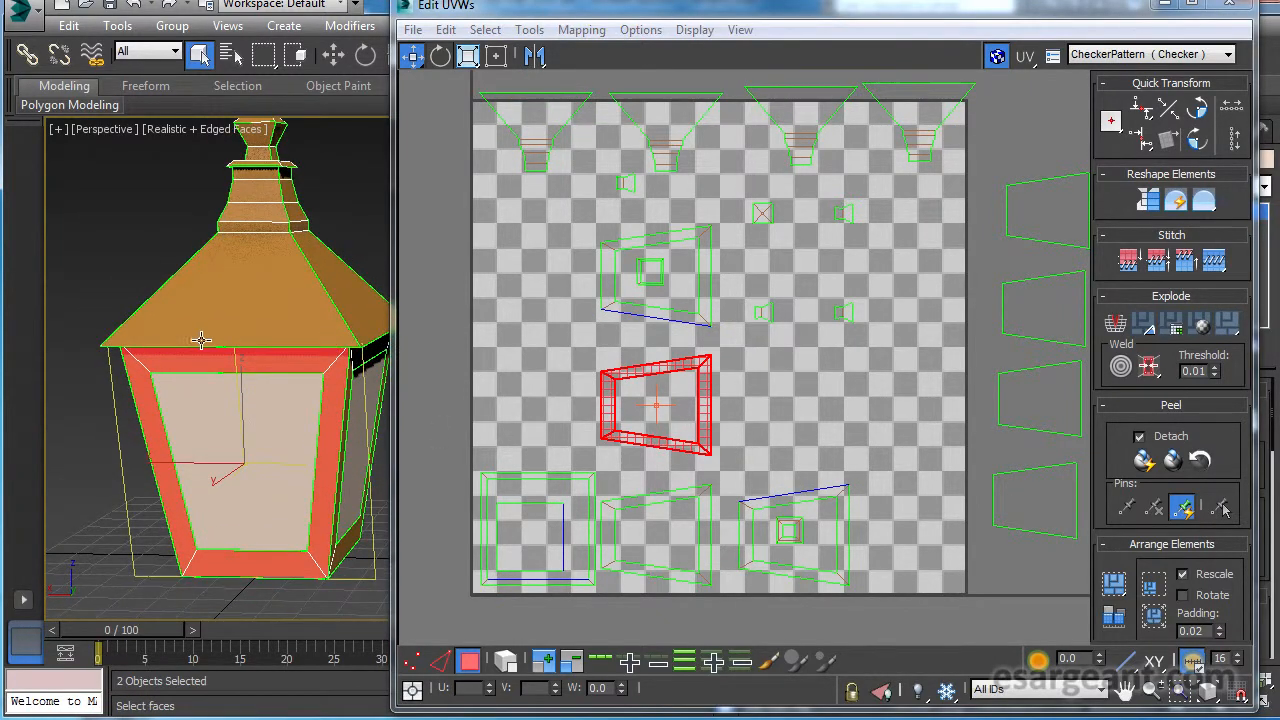
middle_click_drag(716, 447, 712, 428)
middle_click_drag(778, 297, 885, 416)
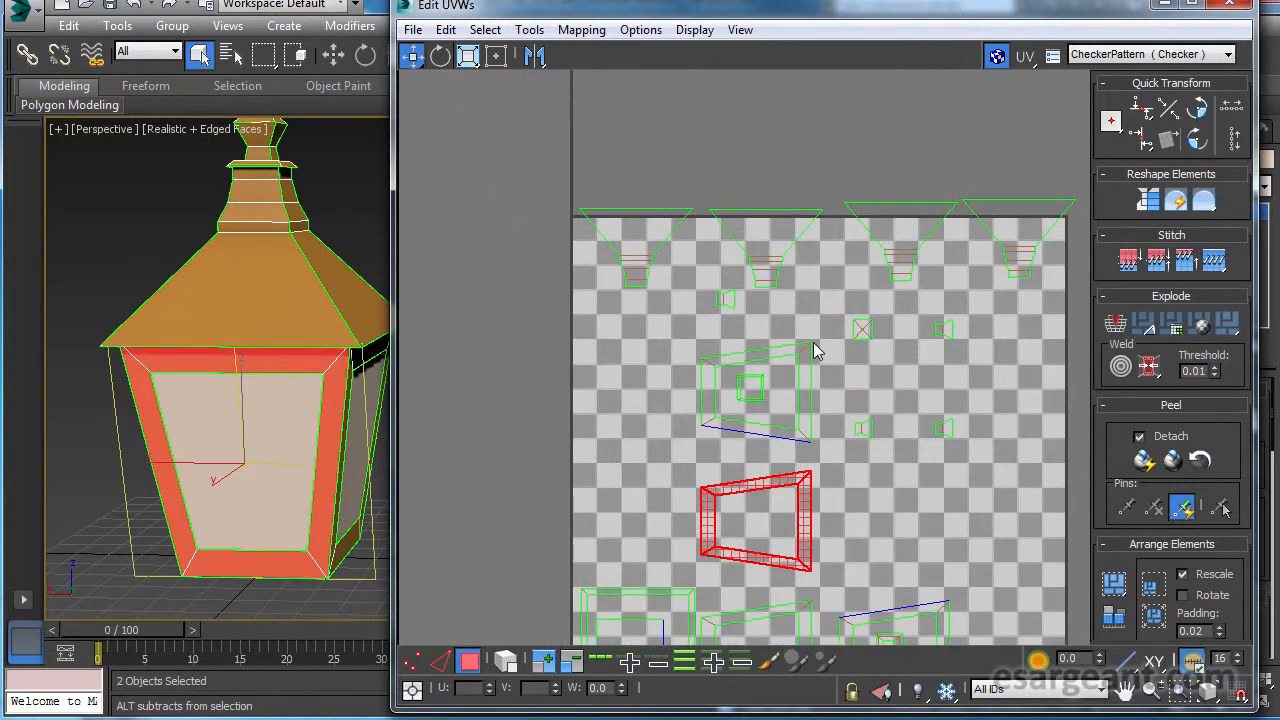
Select a roof side on the lamp, add the four frame strips below it, and remove the roof side from the selection.
left_click(264, 287)
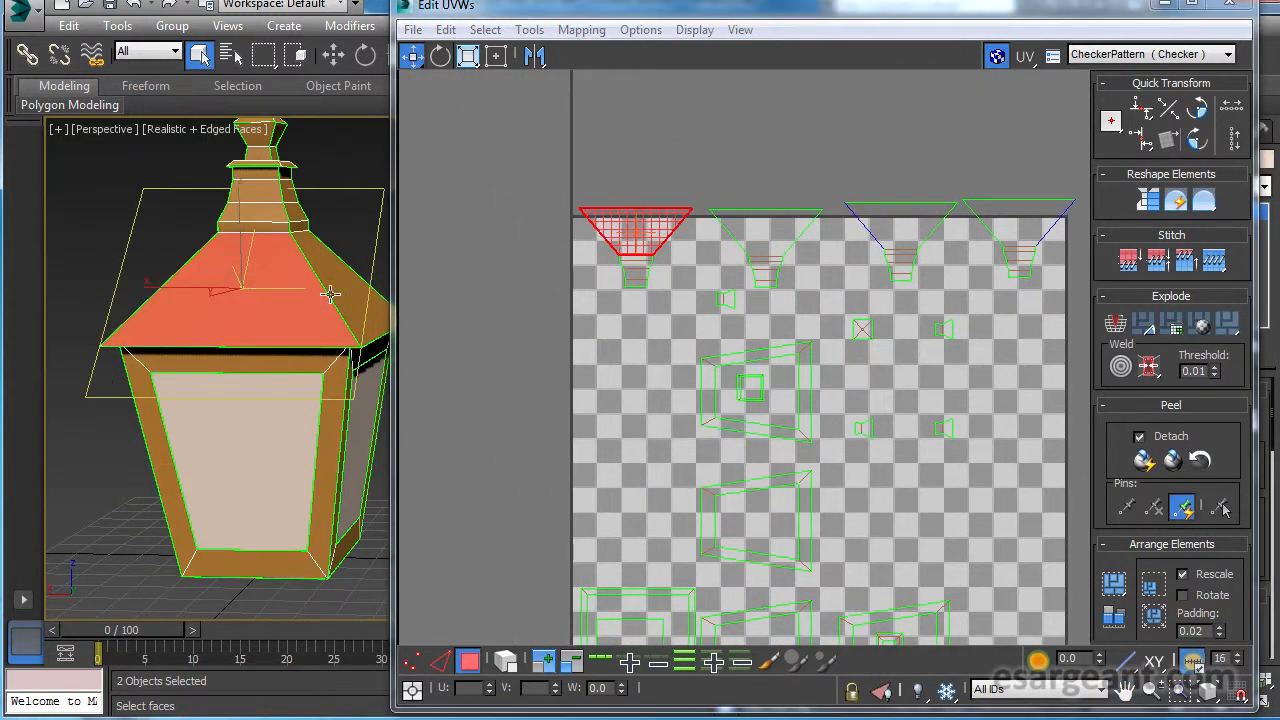
middle_click_drag(731, 277, 640, 200)
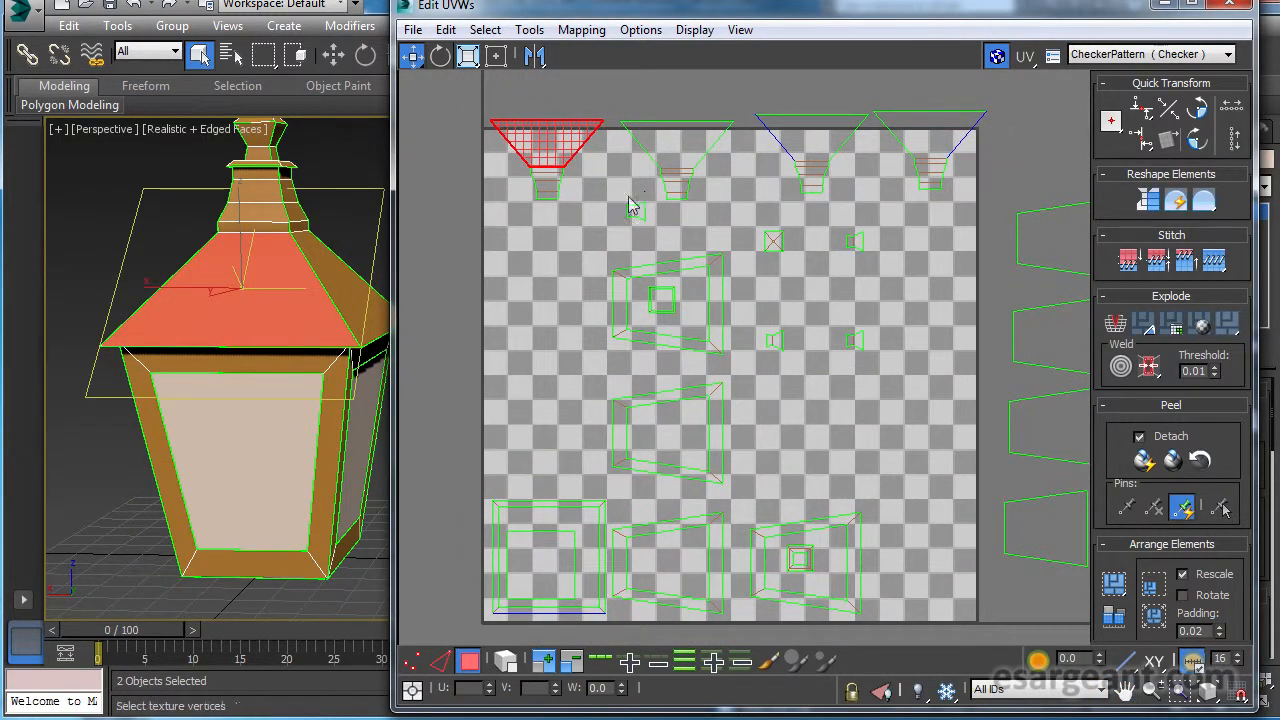
middle_click_drag(355, 288, 323, 283, "alt")
left_click(291, 349, "ctrl")
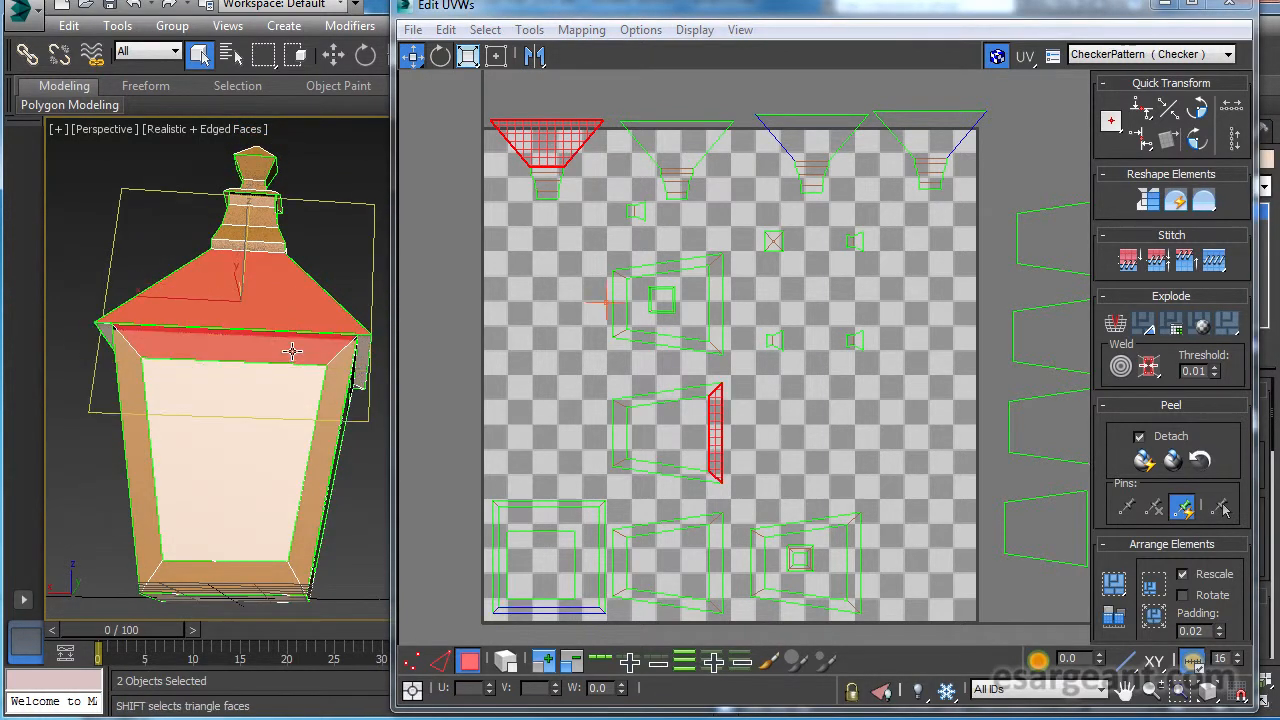
left_click(322, 434, "ctrl")
left_click(254, 581, "ctrl")
left_click(149, 500, "ctrl")
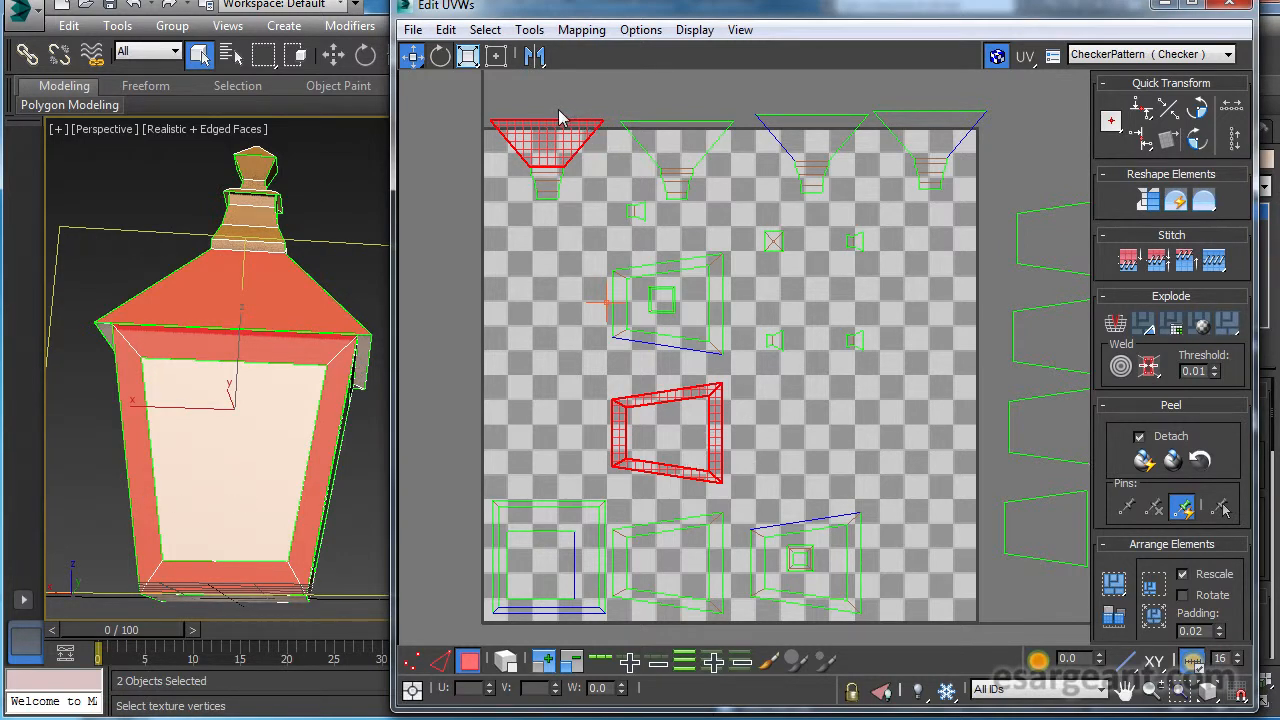
left_click(560, 119, "alt")
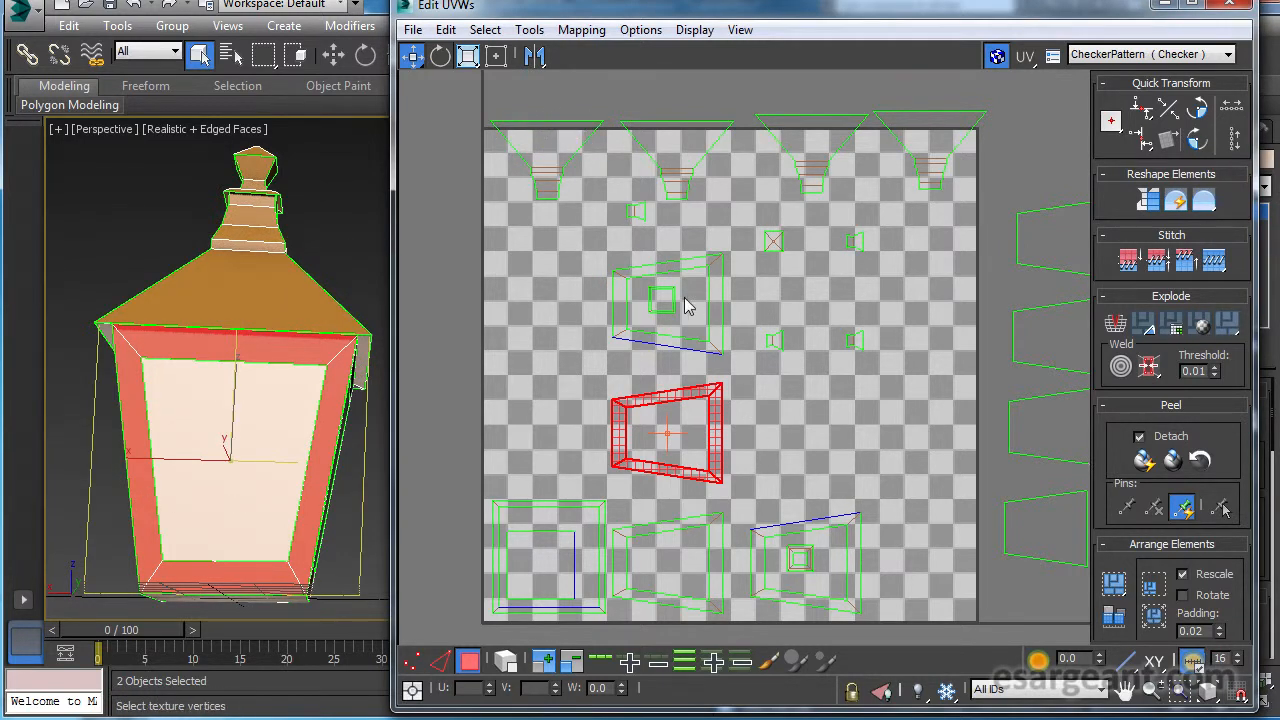
Select one narrow rim strip under the roof's edge on the lamp to locate it in the UV layout.
middle_click_drag(684, 243, 690, 250)
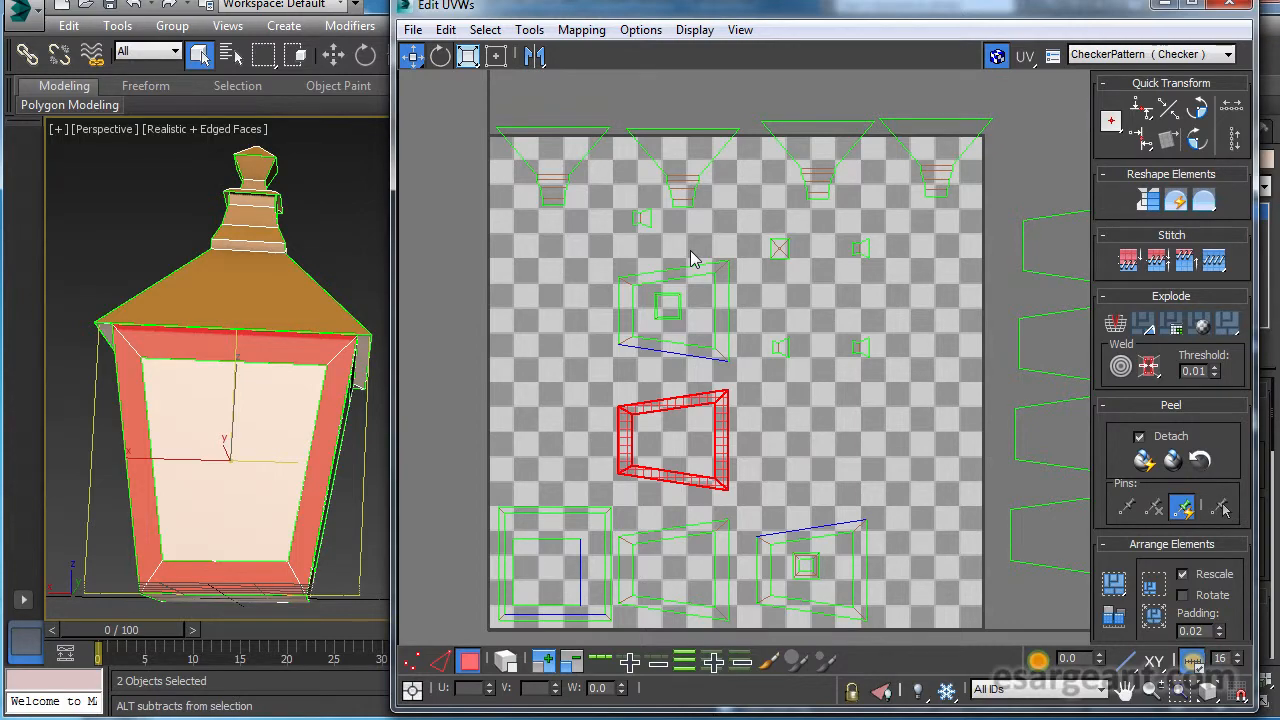
middle_click_drag(712, 318, 714, 283)
middle_click_drag(281, 307, 336, 289, "alt")
scroll(291, 284, "up", 2)
scroll(336, 289, "up", 2)
left_click(255, 369)
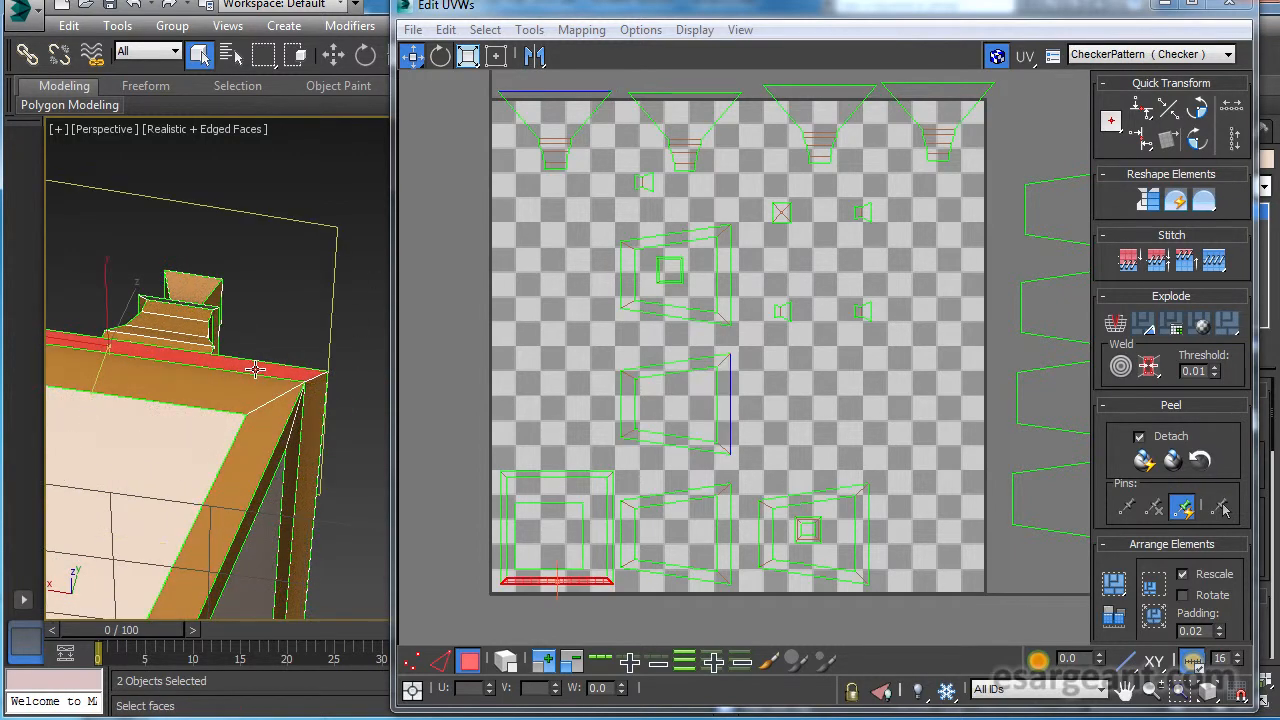
Select all four strips of the square rim piece in the UV layout and check where they sit on the lamp.
middle_click_drag(684, 446, 846, 236)
middle_click_drag(701, 290, 899, 299, "ctrl+alt")
left_click(577, 391)
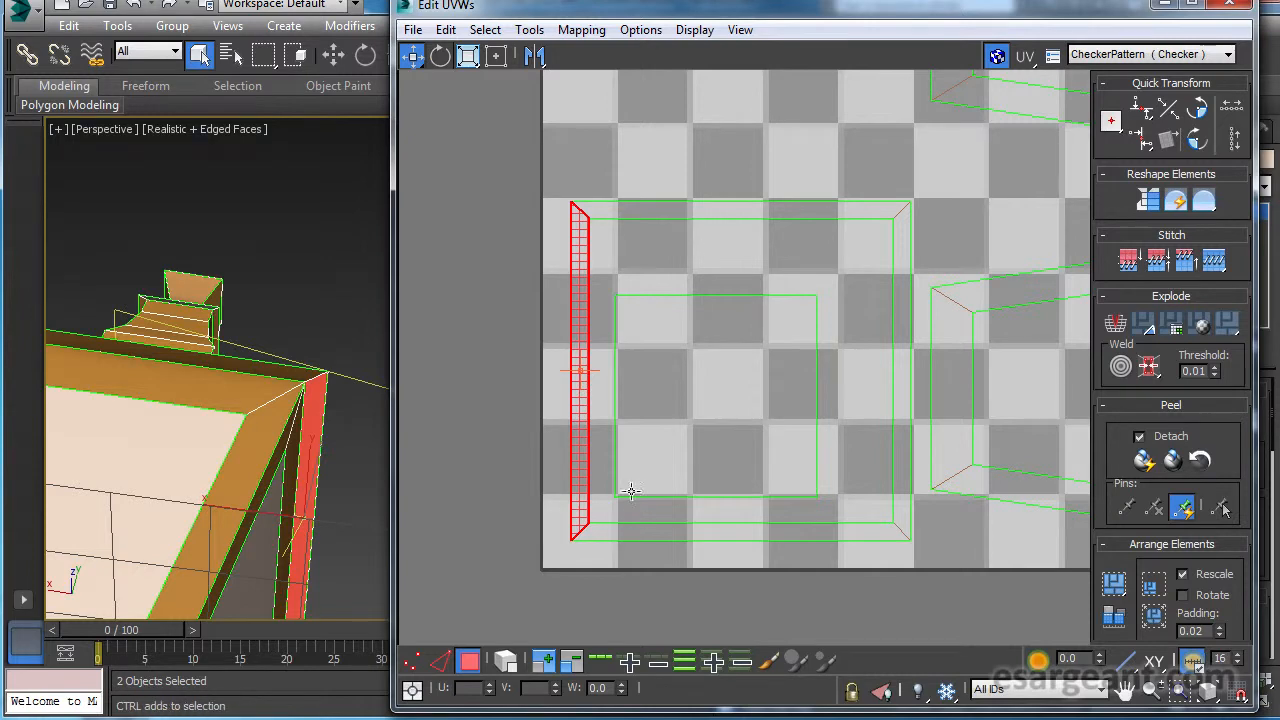
left_click(634, 533, "ctrl")
left_click(900, 413, "ctrl")
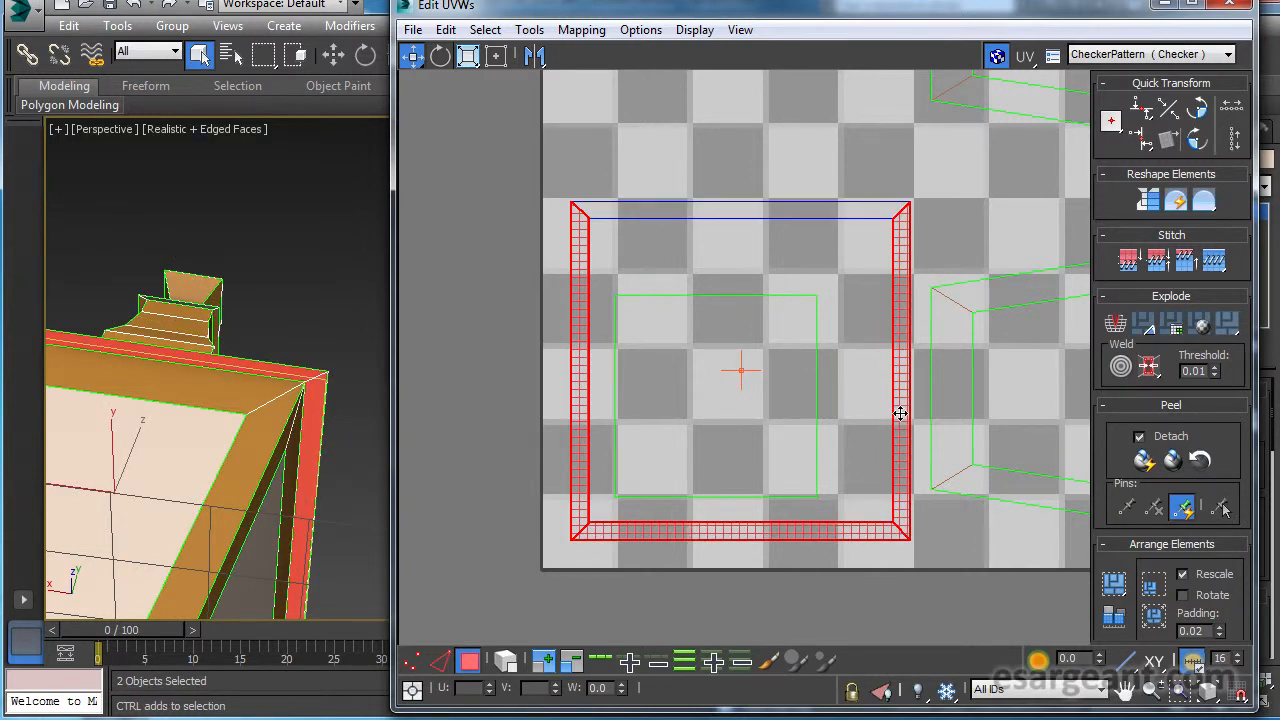
left_click(854, 209, "ctrl")
middle_click_drag(235, 412, 212, 442, "alt")
middle_click(645, 394)
scroll(692, 367, "down", 3)
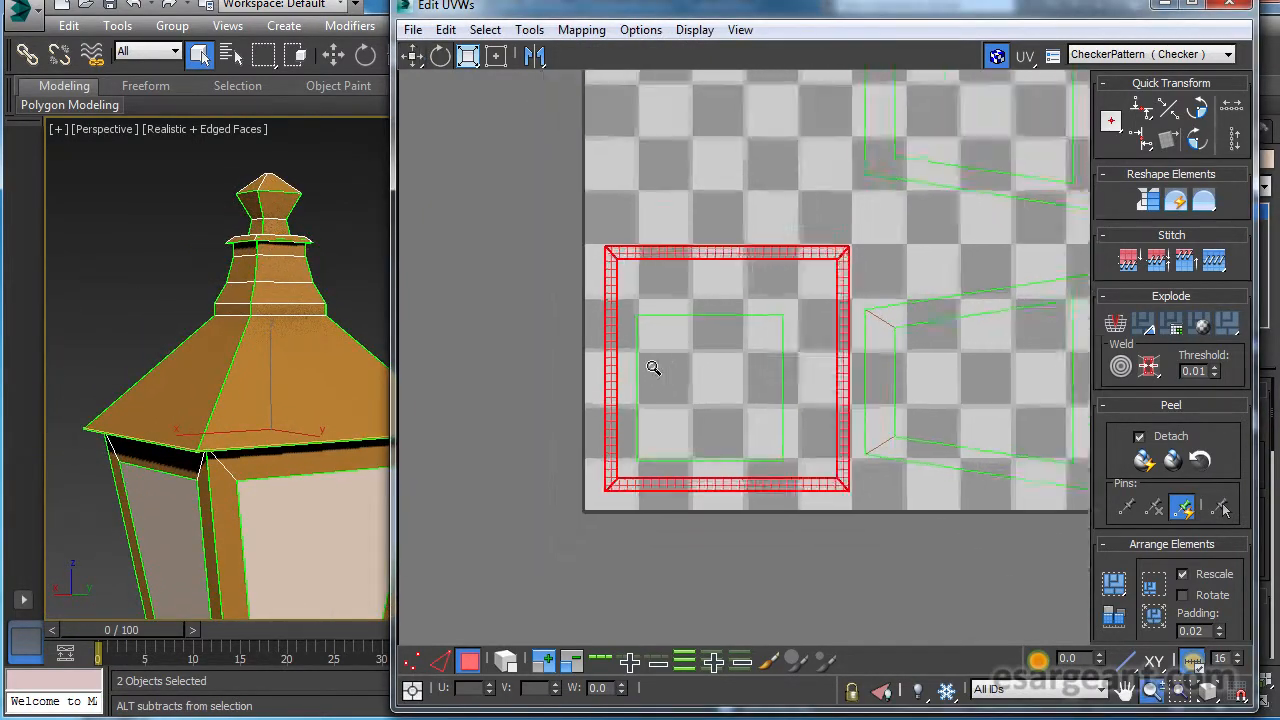
Switch to edge selection and select the long outer edge of the first roof side piece in the UV layout.
middle_click_drag(690, 278, 693, 501)
middle_click_drag(720, 260, 729, 562)
middle_click_drag(716, 317, 694, 423)
scroll(694, 422, "up", 3)
middle_click_drag(798, 386, 790, 453)
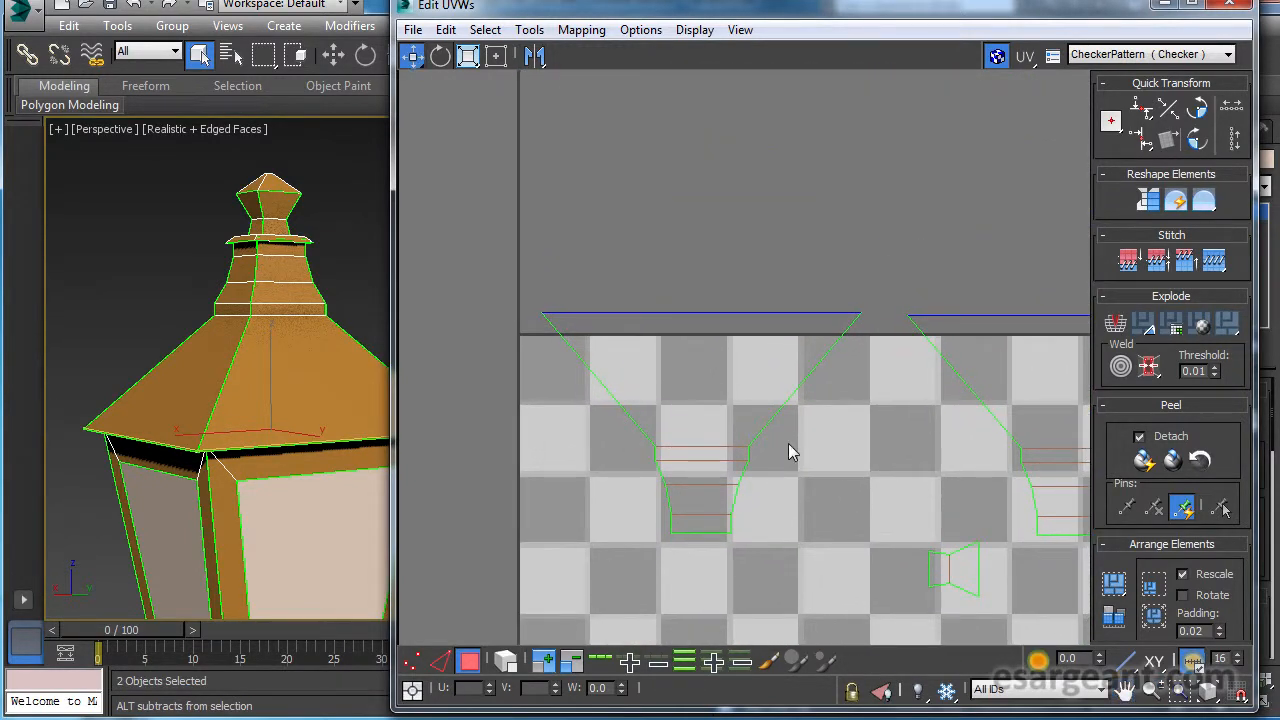
left_click(441, 661)
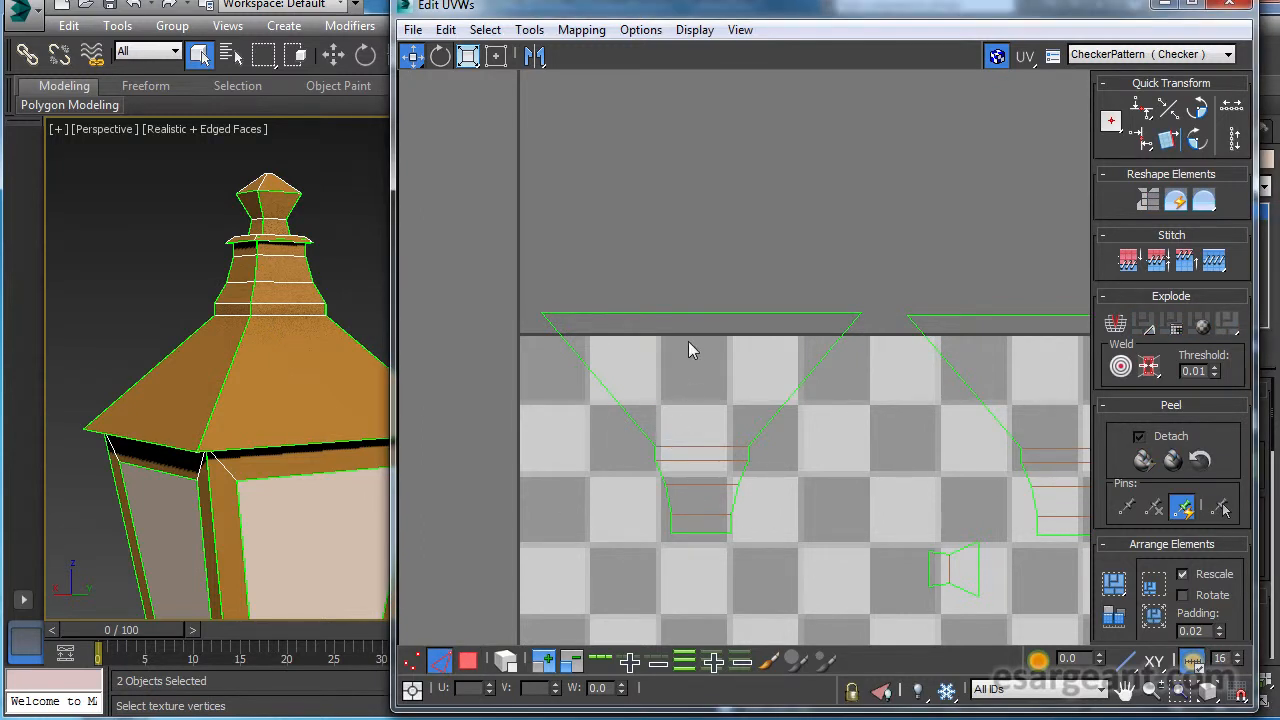
left_click_drag(695, 358, 696, 362)
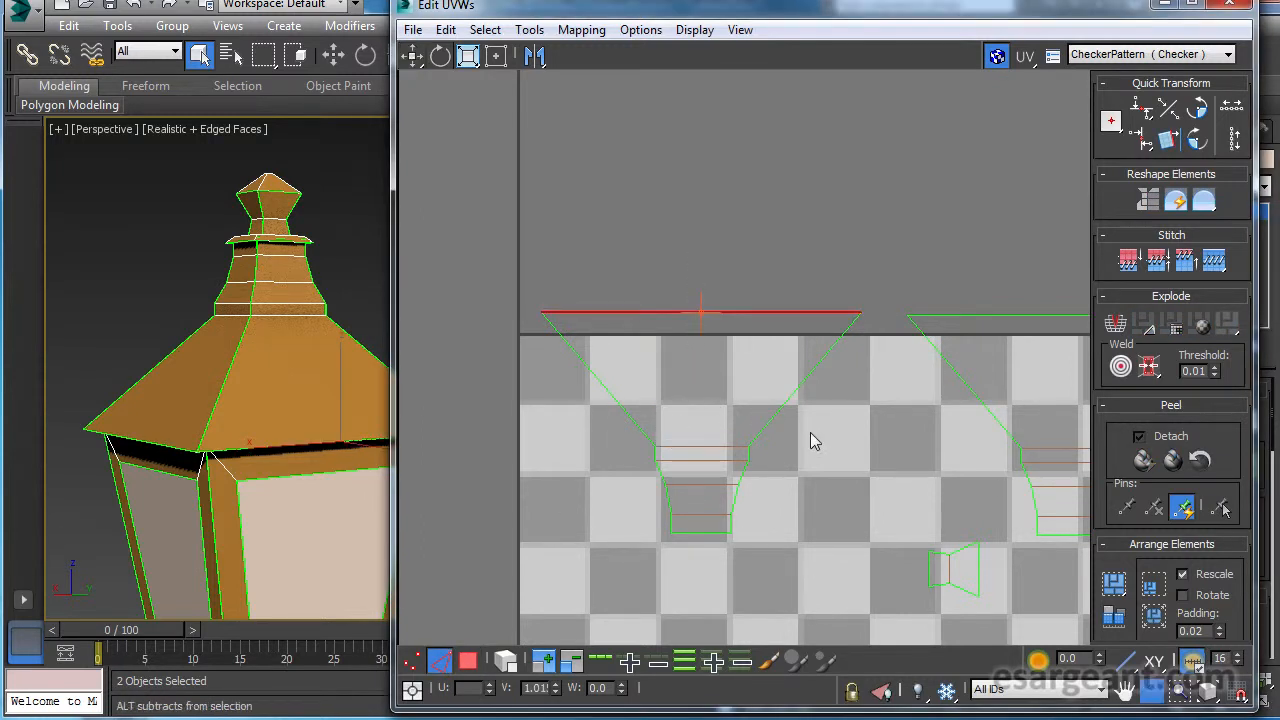
Locate the matching edge on the square rim piece and stitch the rim to the first roof side's long edge.
scroll(809, 440, "down", 3)
middle_click_drag(755, 476, 723, 245)
middle_click_drag(732, 426, 725, 170)
scroll(689, 366, "up", 5)
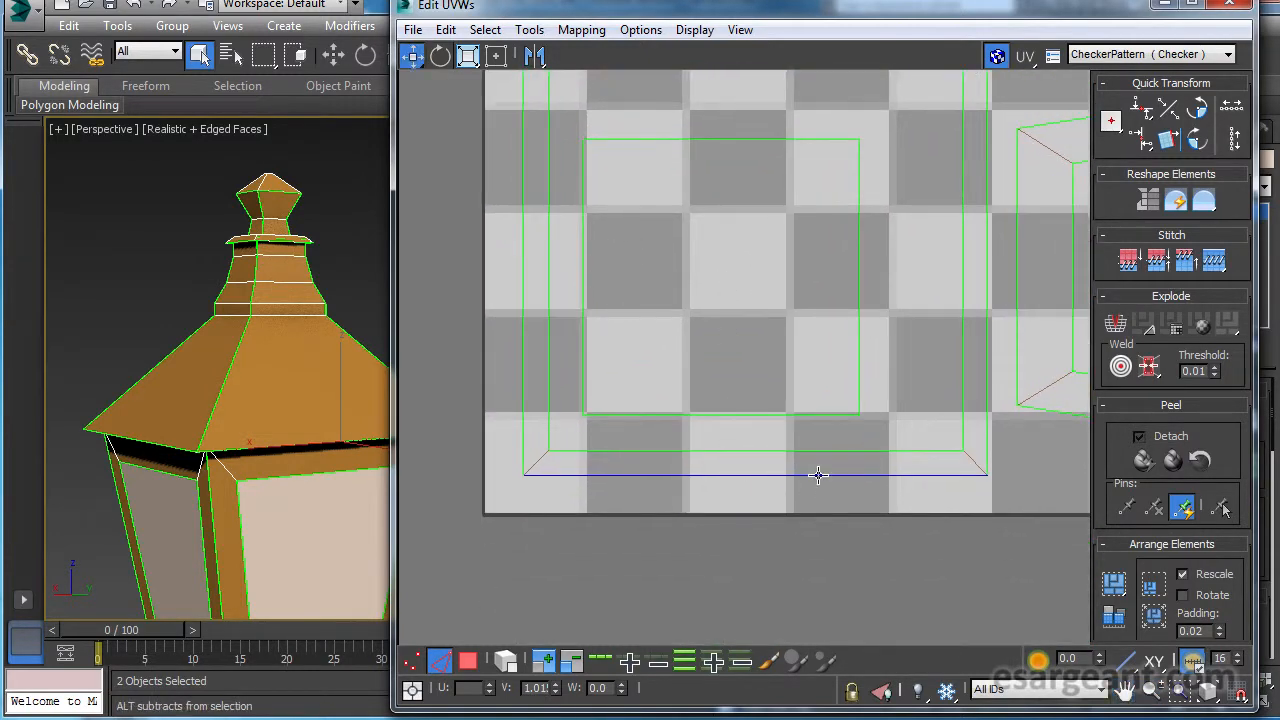
scroll(762, 440, "down", 4)
scroll(742, 452, "down", 3)
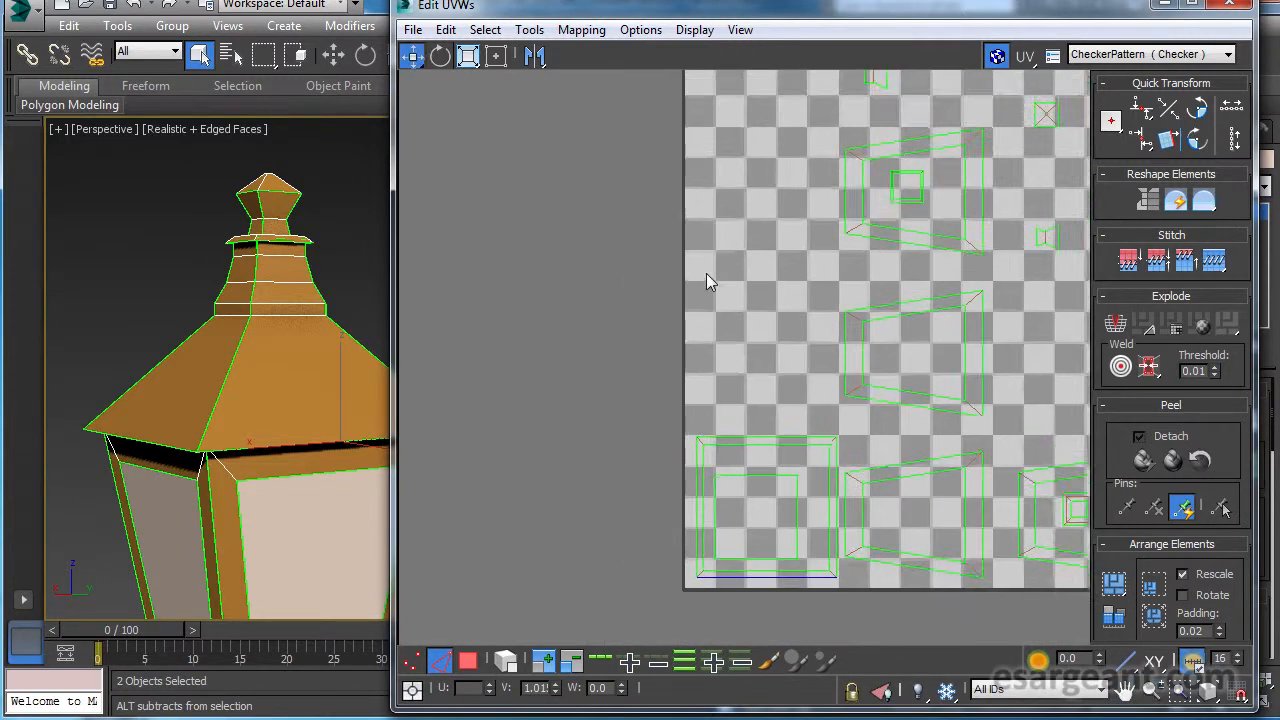
middle_click_drag(706, 273, 689, 573)
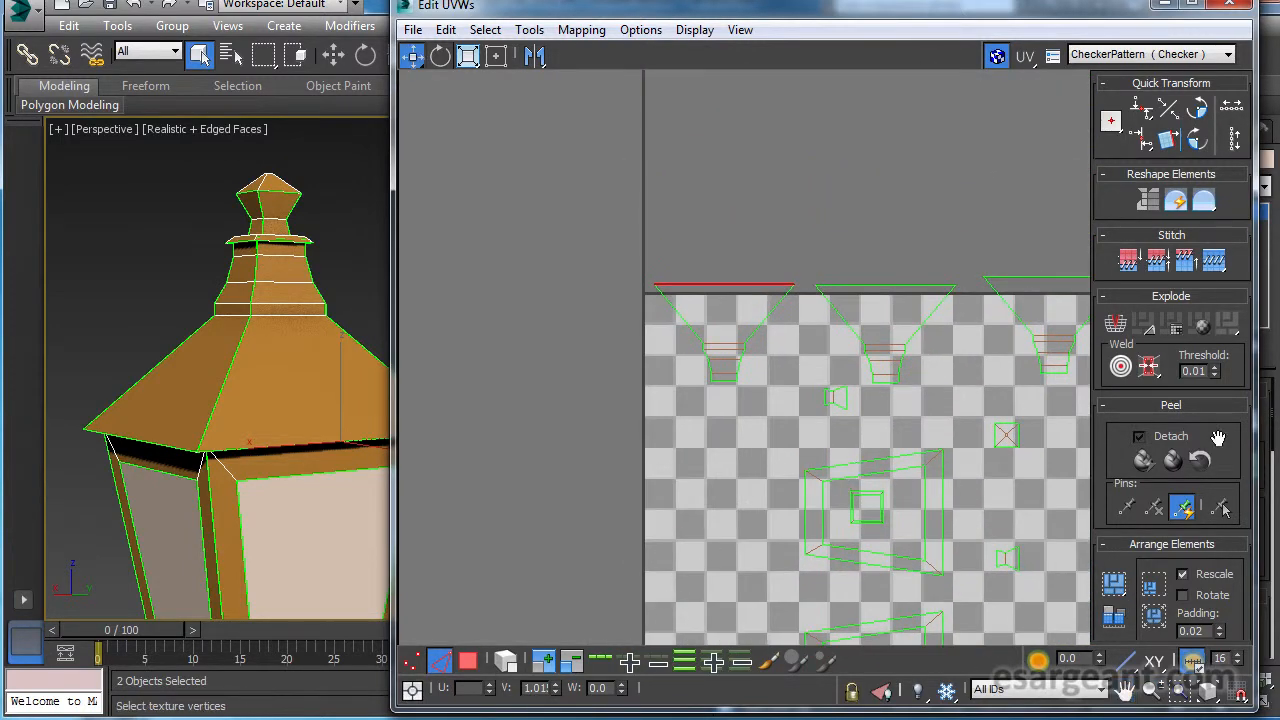
left_click(1214, 262)
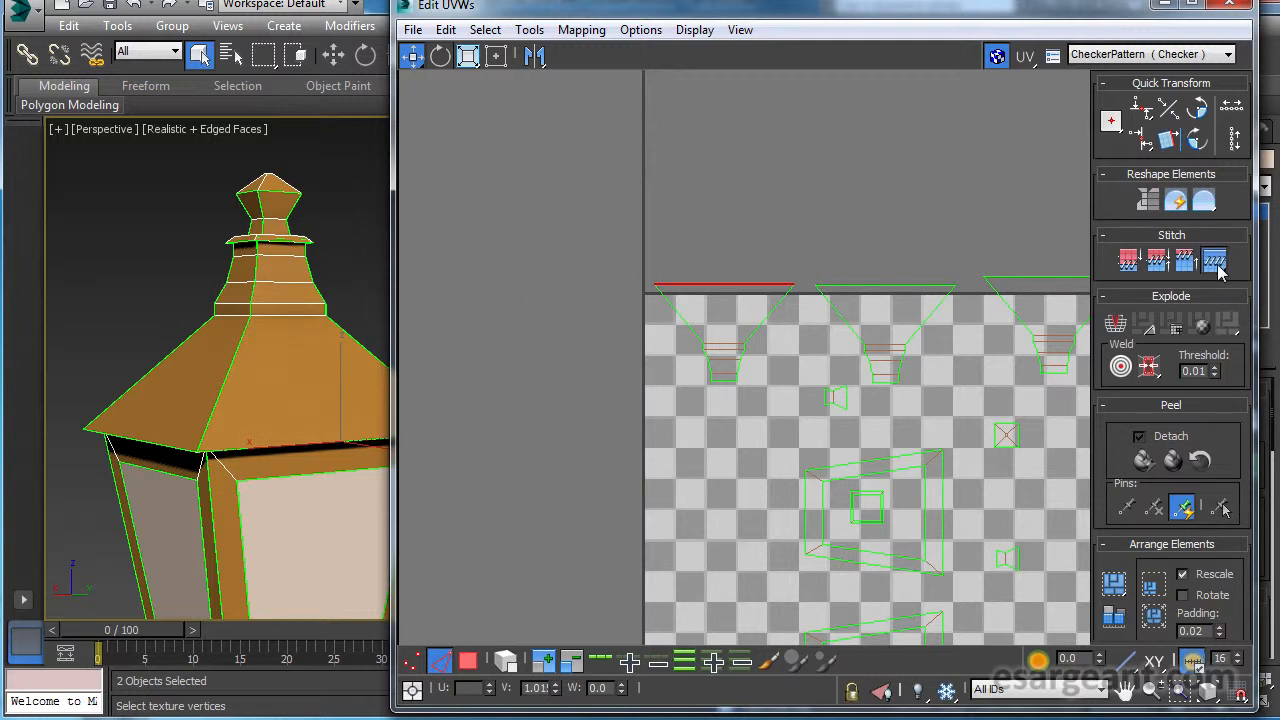
Select the inner edge of the rim strip adjoining the first roof side.
scroll(623, 295, "up", 3)
middle_click_drag(820, 243, 743, 439)
scroll(695, 345, "up", 4)
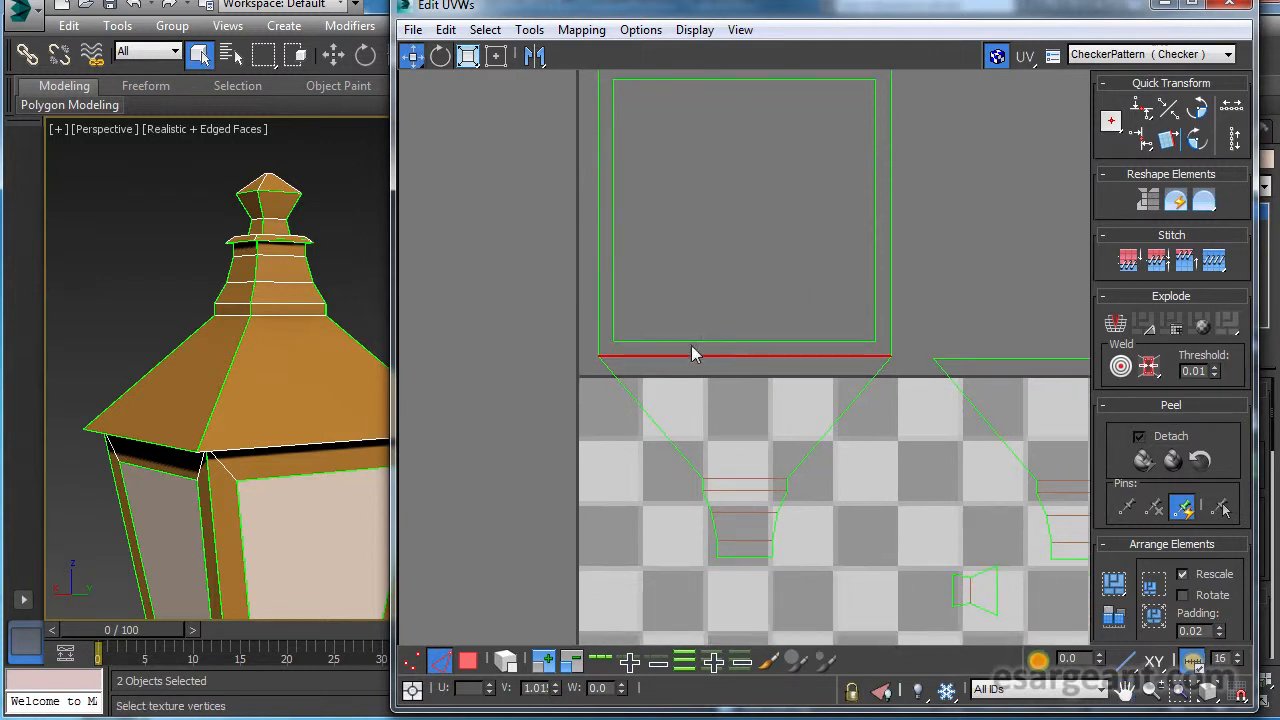
middle_click_drag(752, 384, 737, 288)
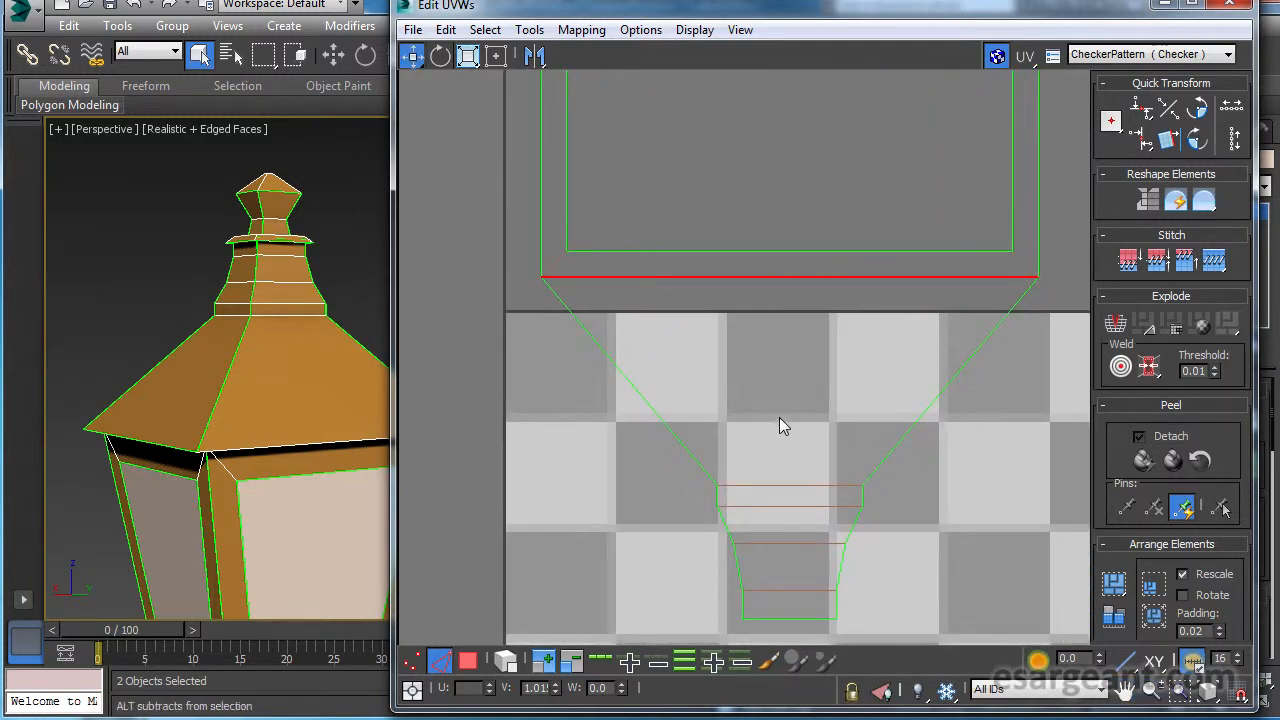
scroll(767, 433, "down", 3)
middle_click_drag(860, 249, 803, 395)
scroll(744, 437, "up", 3)
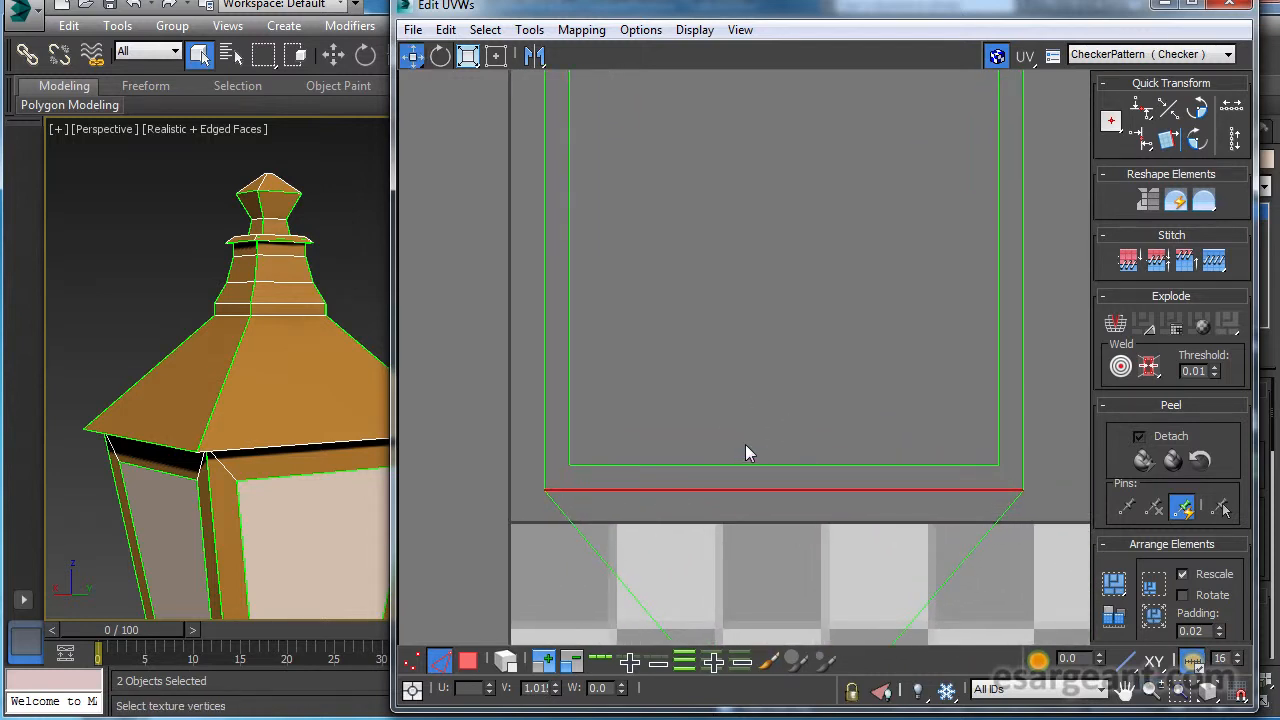
left_click(754, 476)
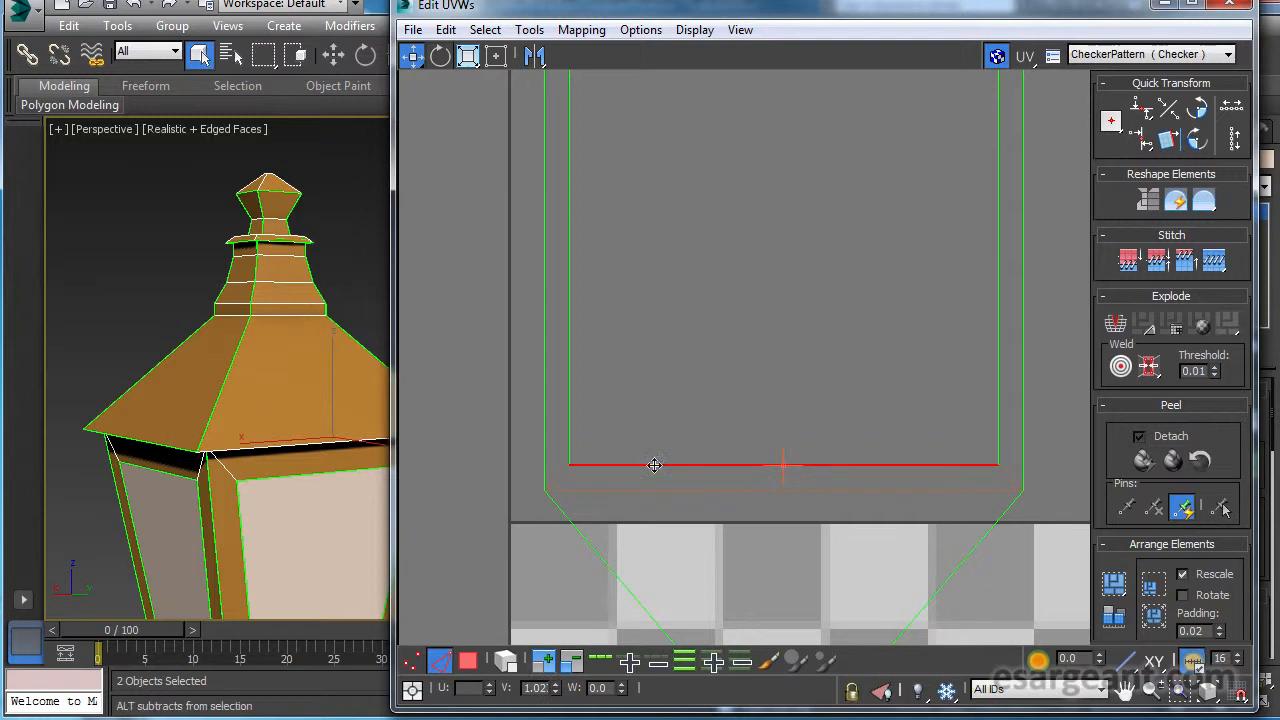
Locate the pane frame edge matching the selected rim edge and stitch that trapezoidal frame to the rim strip.
middle_click_drag(308, 421, 557, 390, "alt")
middle_click_drag(773, 478, 774, 198)
middle_click_drag(836, 492, 793, 150)
scroll(811, 431, "down", 1)
middle_click_drag(808, 431, 682, 238)
scroll(729, 388, "up", 5)
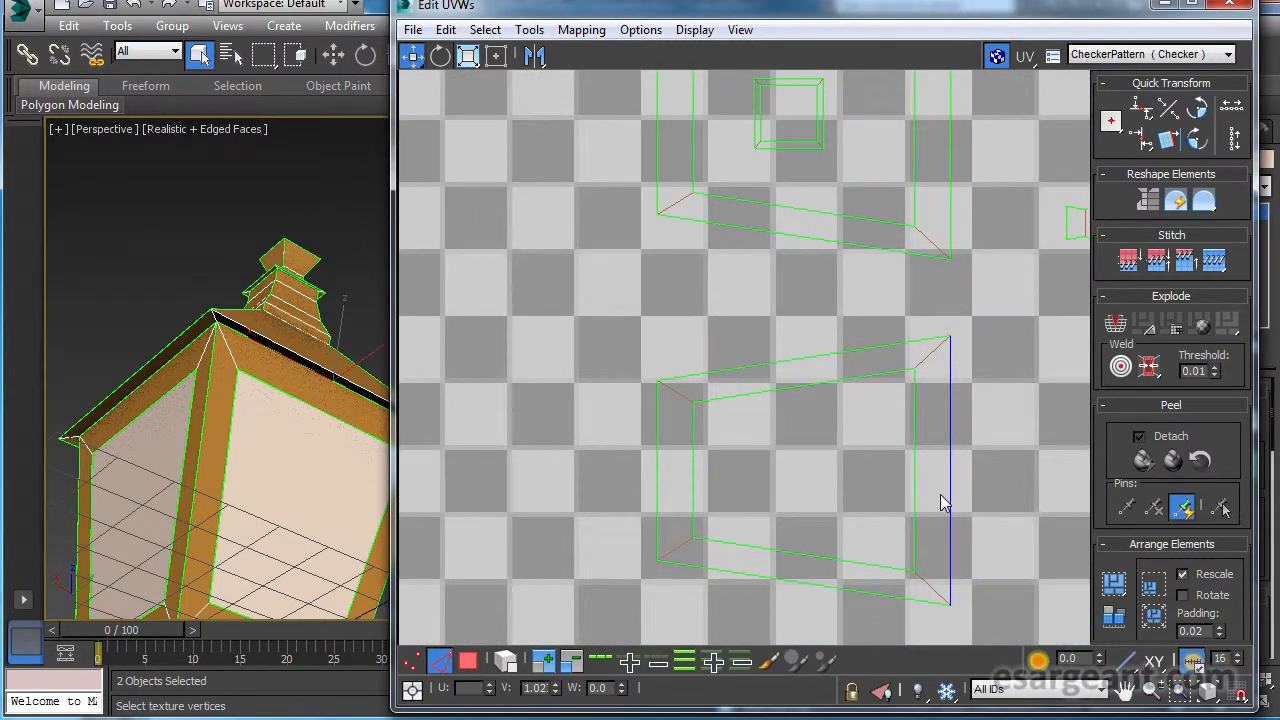
scroll(953, 490, "down", 5)
middle_click_drag(814, 310, 831, 596)
left_click(1213, 262)
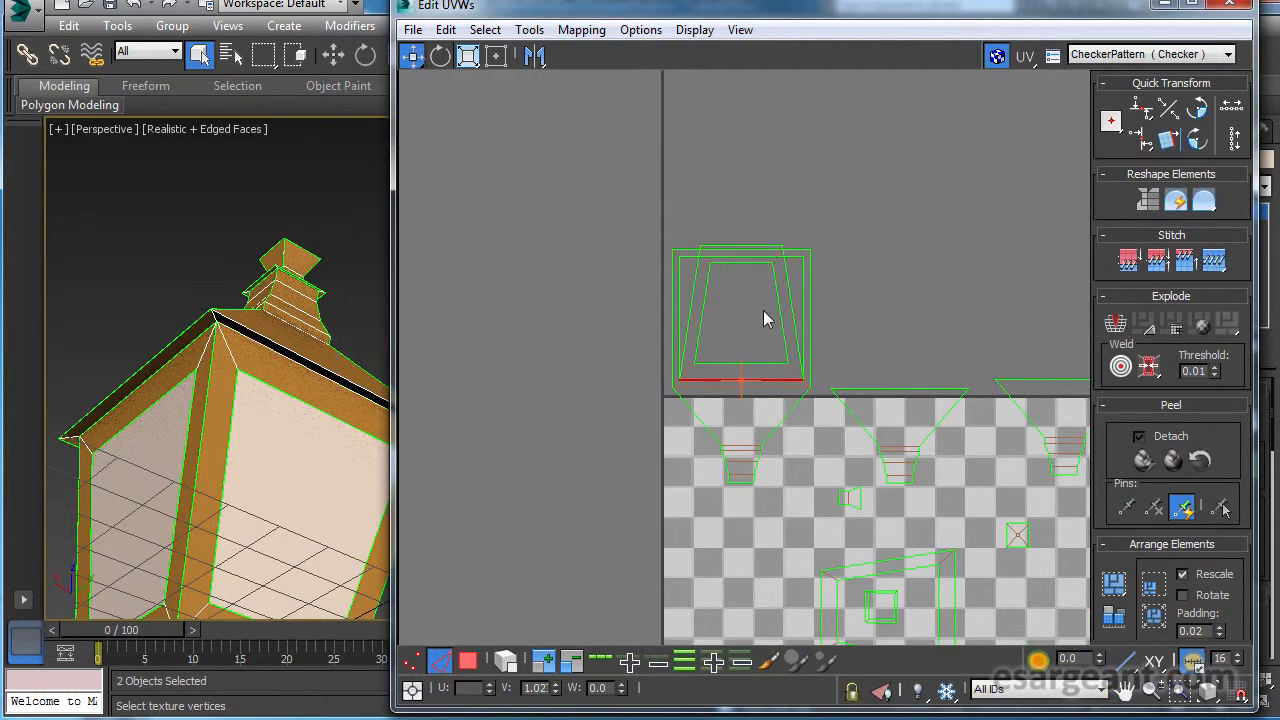
Examine the joined roof side, rim and pane frame, selecting the rim's outer edge farthest from the roof side.
scroll(829, 310, "up", 4)
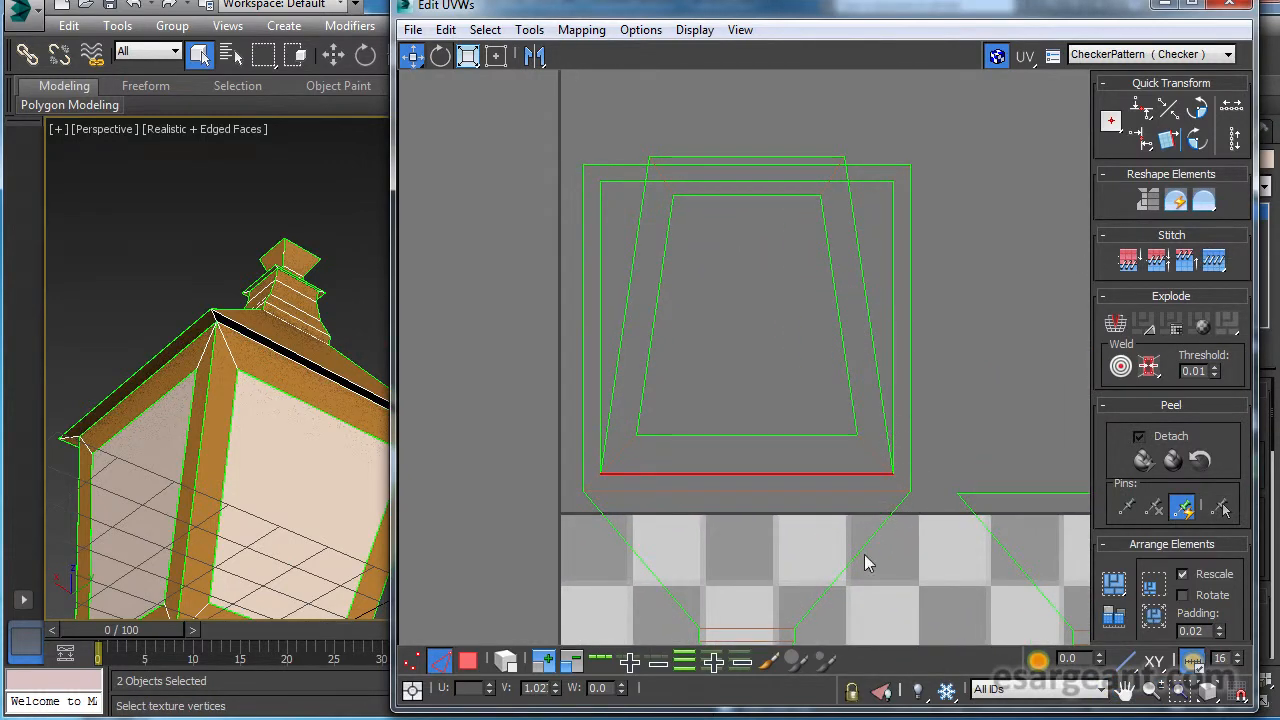
middle_click_drag(866, 563, 799, 502)
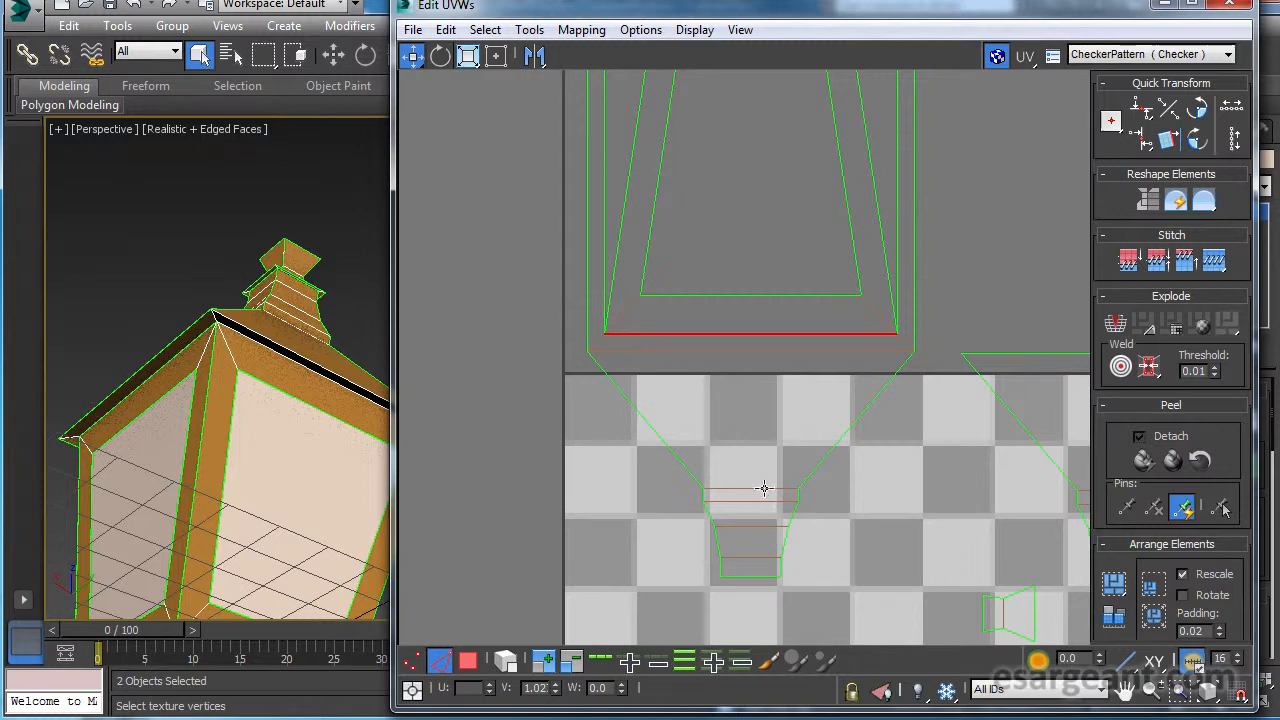
middle_click_drag(764, 286, 763, 531)
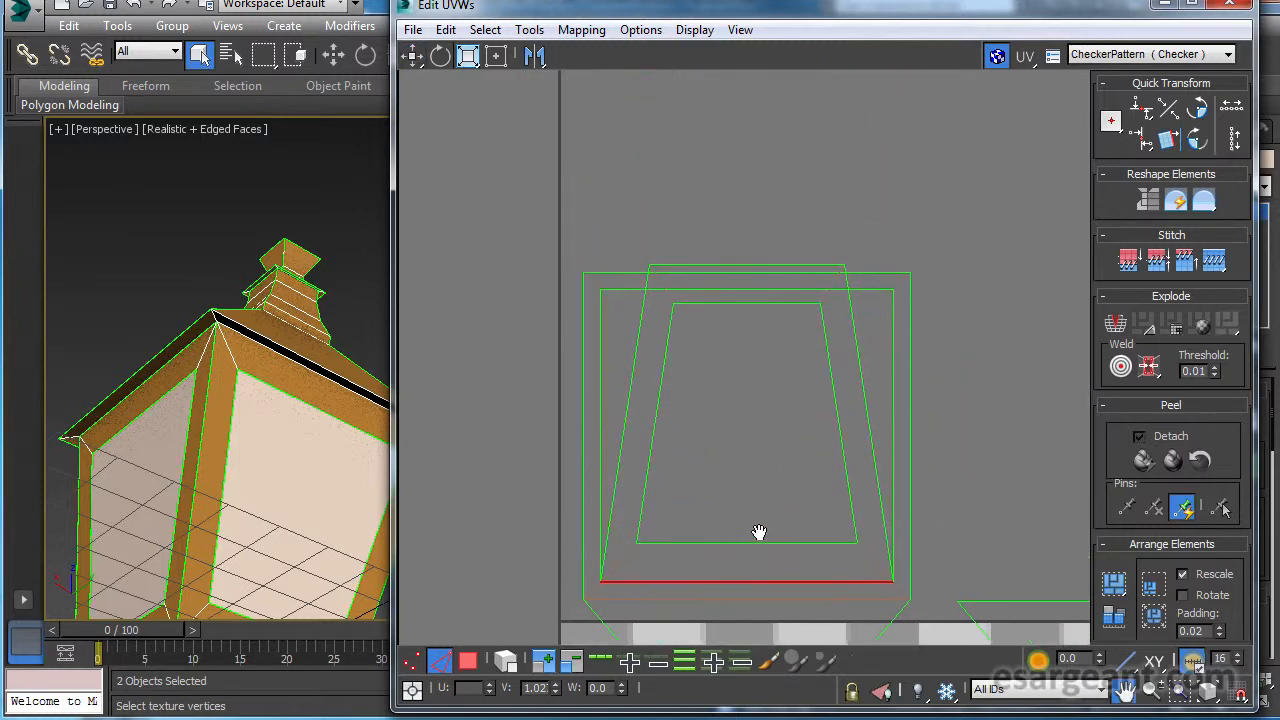
middle_click_drag(772, 342, 772, 338)
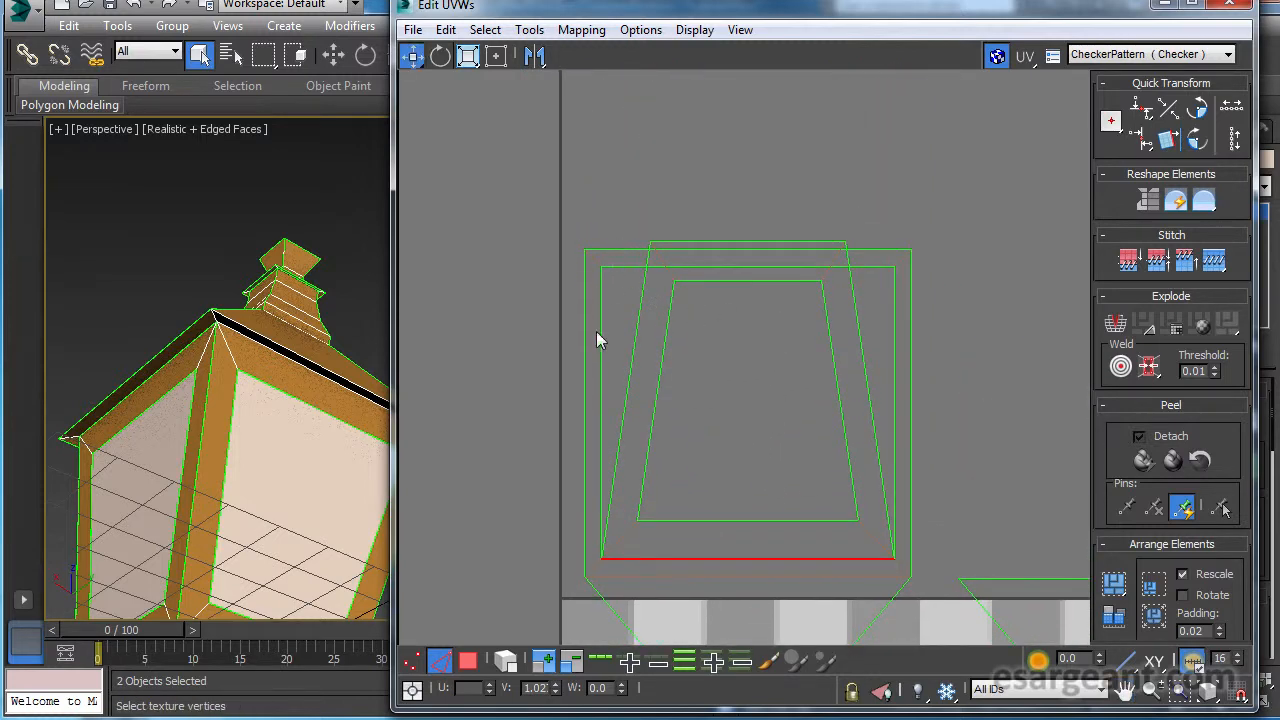
left_click(617, 249)
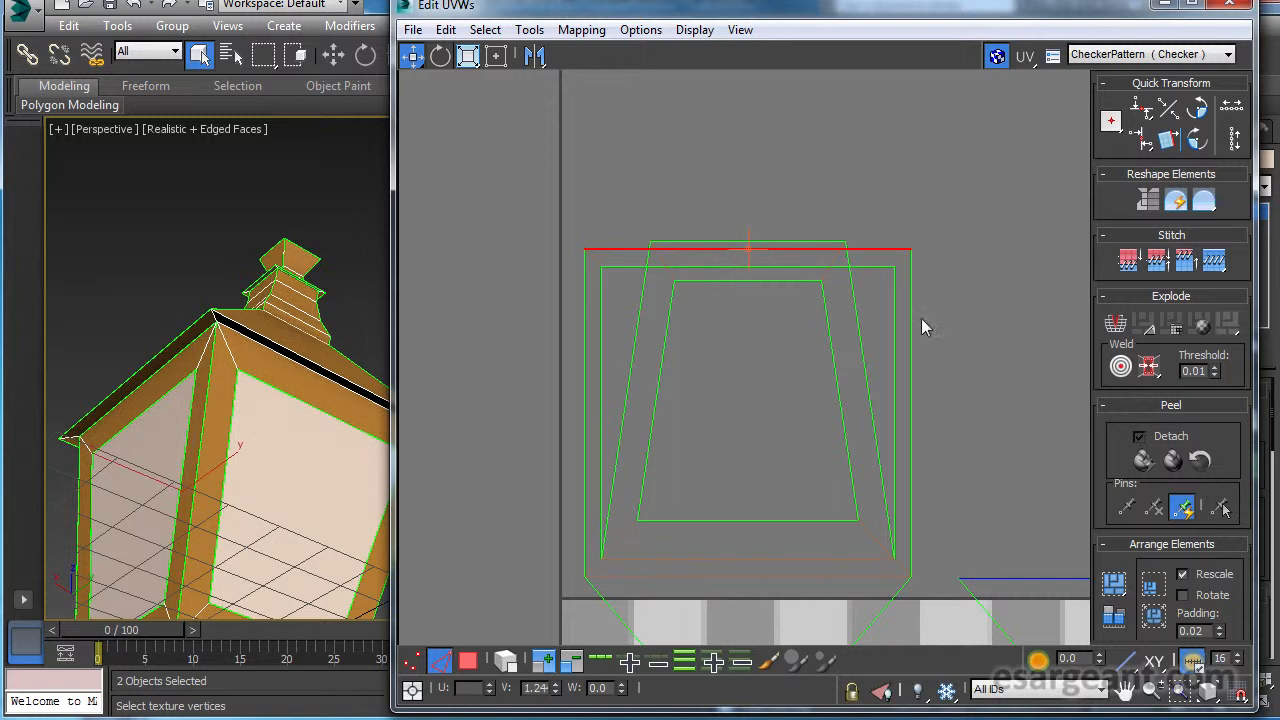
scroll(892, 490, "up", 3)
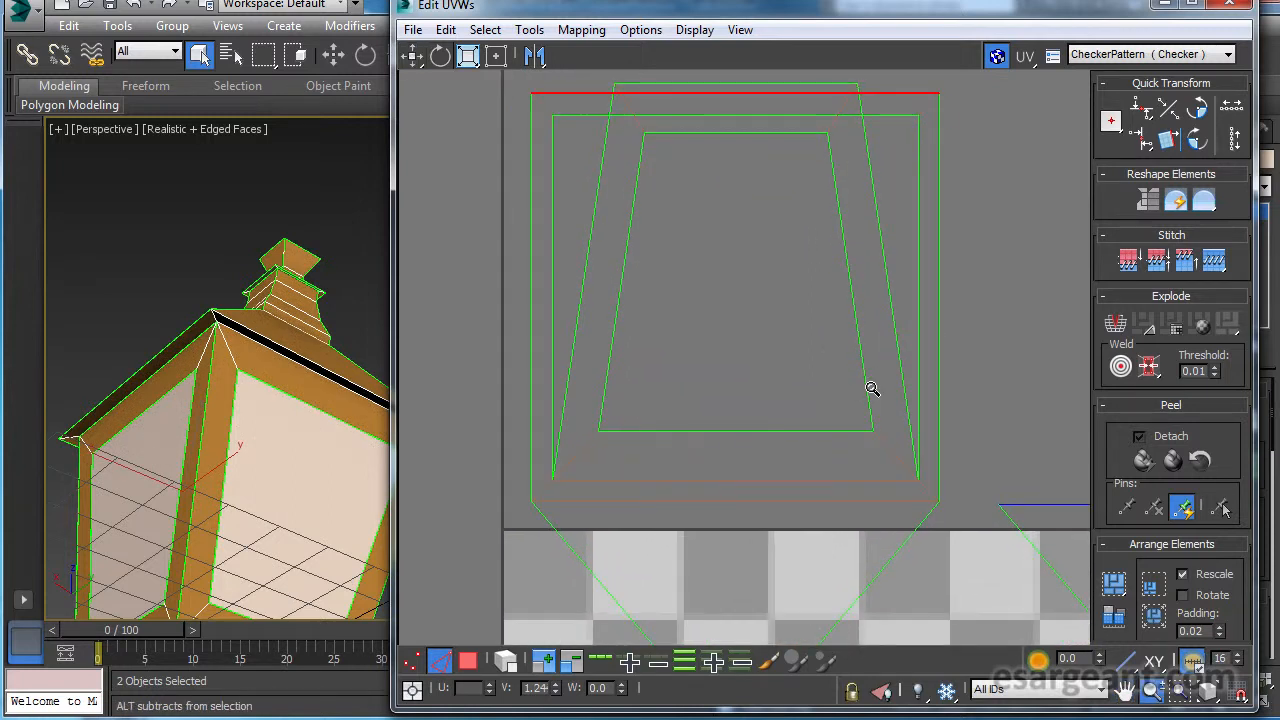
middle_click_drag(879, 386, 899, 437)
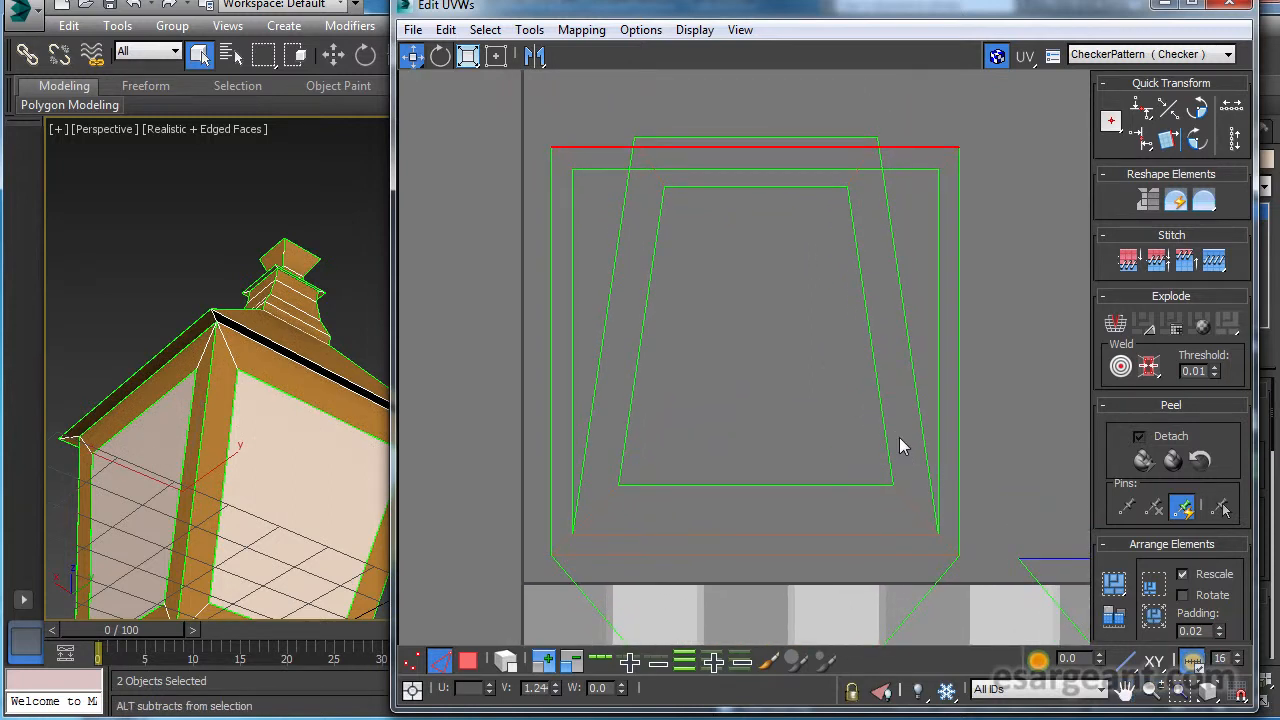
Select the four diagonal corner edges of the square rim and break the rim apart along them.
left_click(563, 542)
left_click(952, 543, "ctrl")
left_click(946, 161, "ctrl")
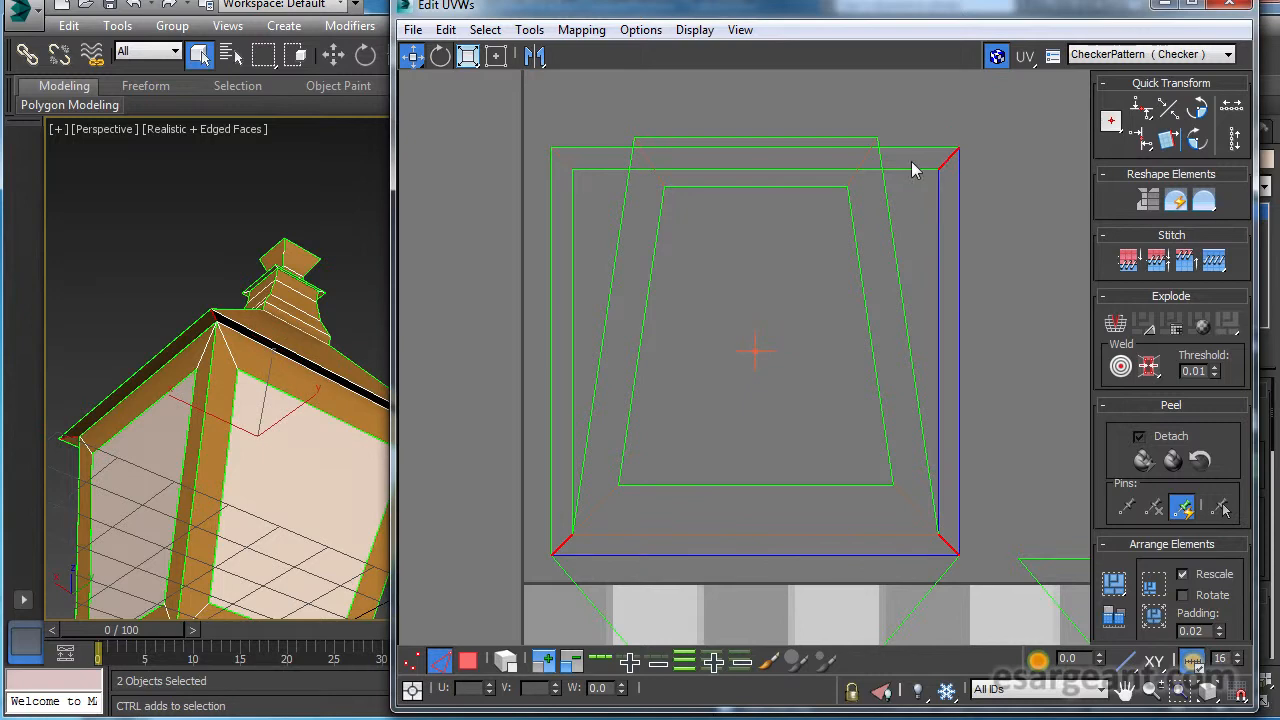
left_click(563, 160, "ctrl")
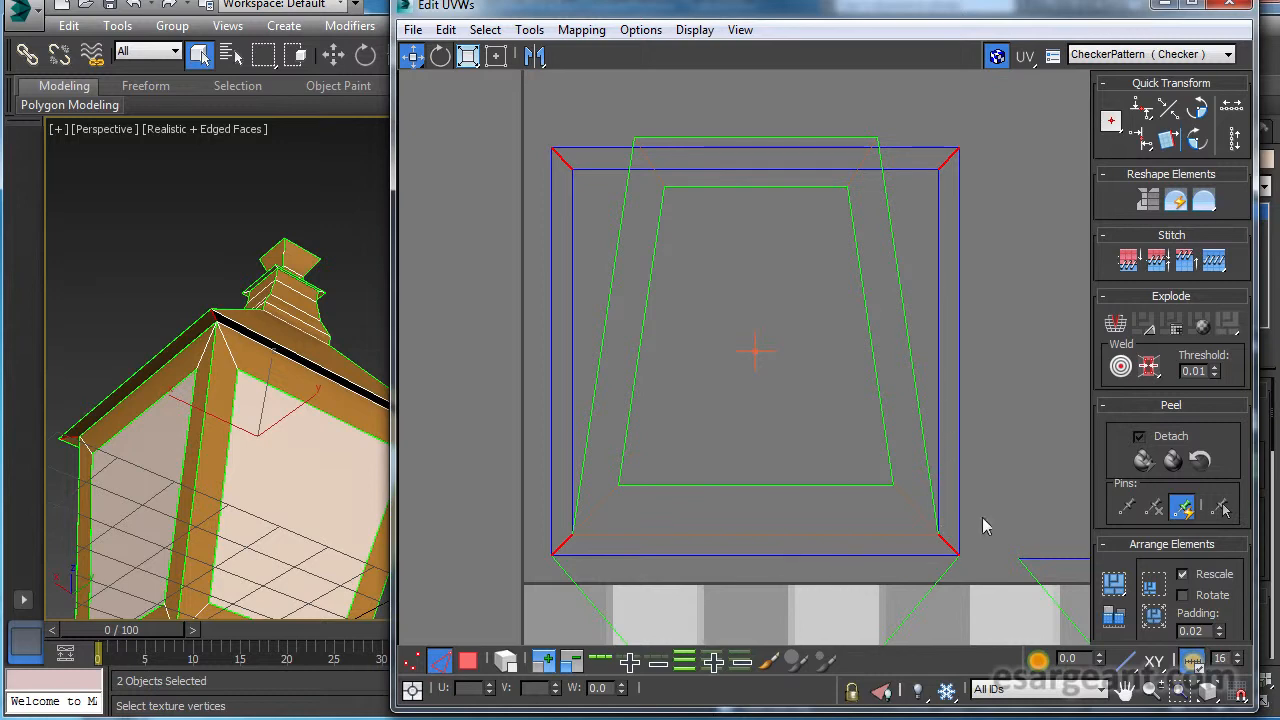
left_click(1117, 328)
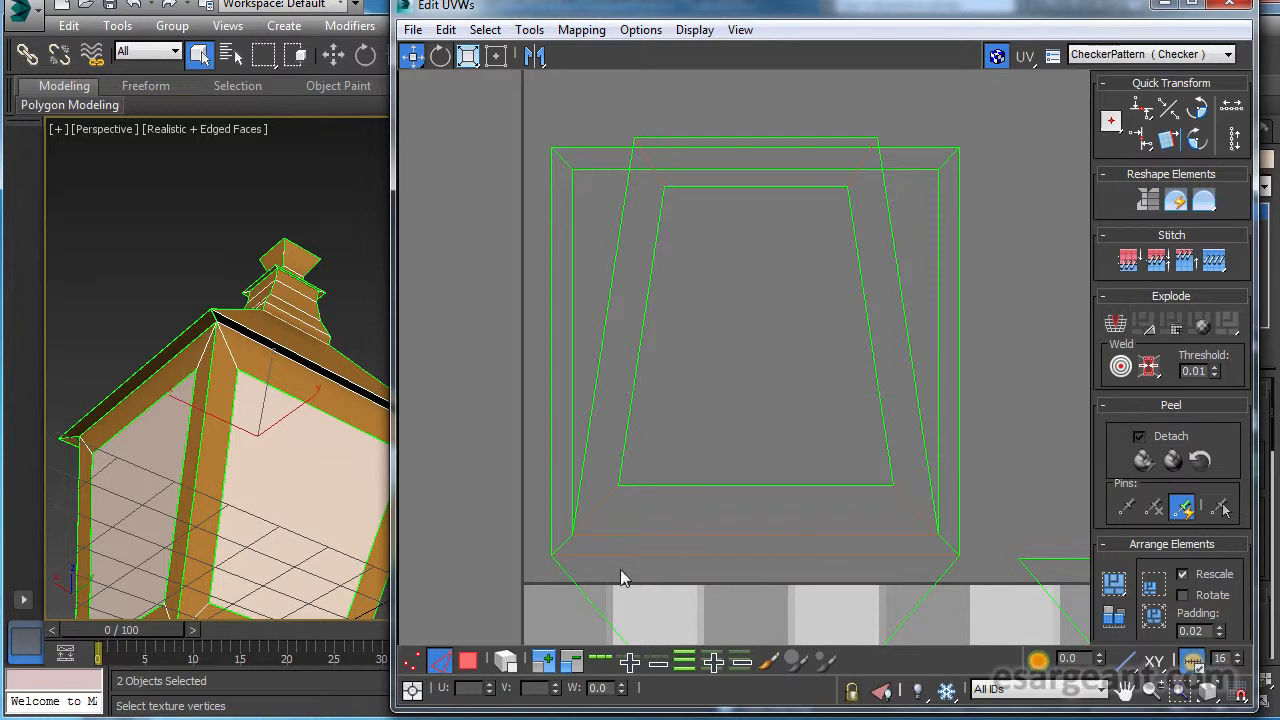
Switch to face selection and move the three rim strips not adjoining the roof side clear of the pane frame.
left_click(468, 661)
scroll(690, 508, "down", 5)
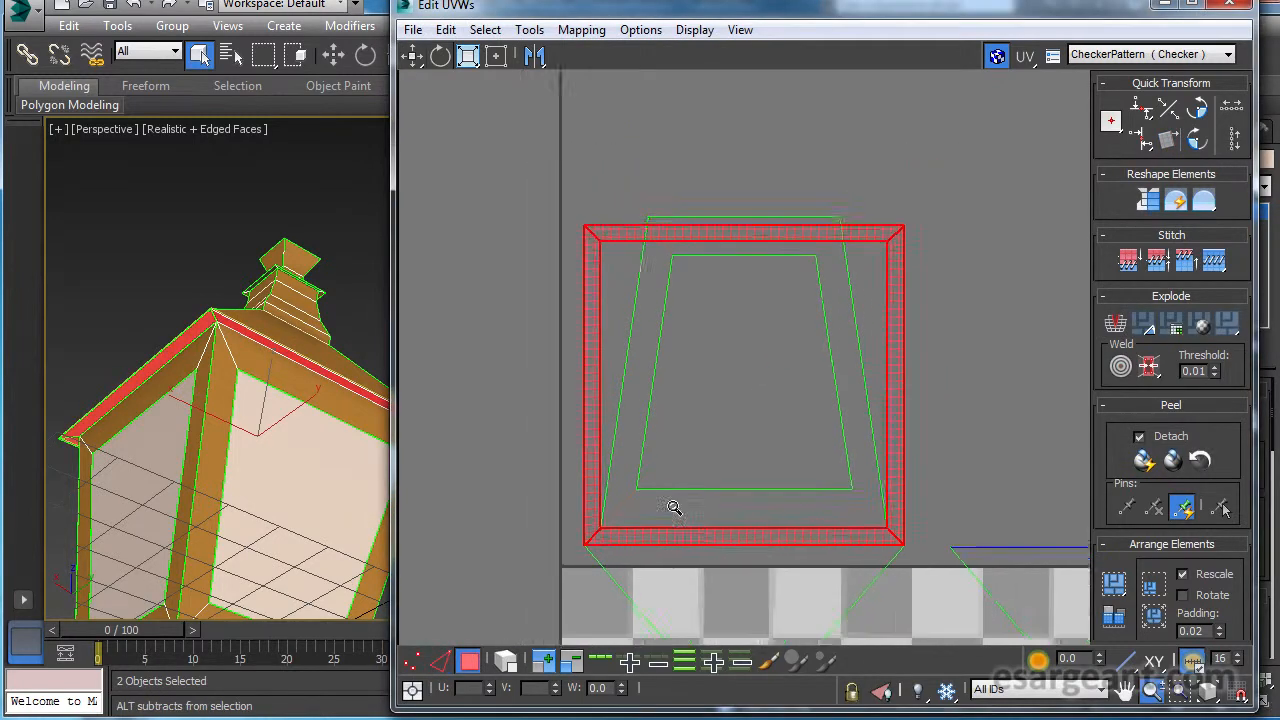
left_click(562, 462)
left_click_drag(626, 414, 503, 414)
left_click_drag(642, 321, 421, 579)
left_click_drag(831, 458, 969, 458)
Select the first roof side with its neck, rim strip and pane frame, and move the combined piece into the empty space above the texture square.
scroll(878, 474, "up", 1)
middle_click_drag(840, 378, 884, 358)
left_click(842, 533)
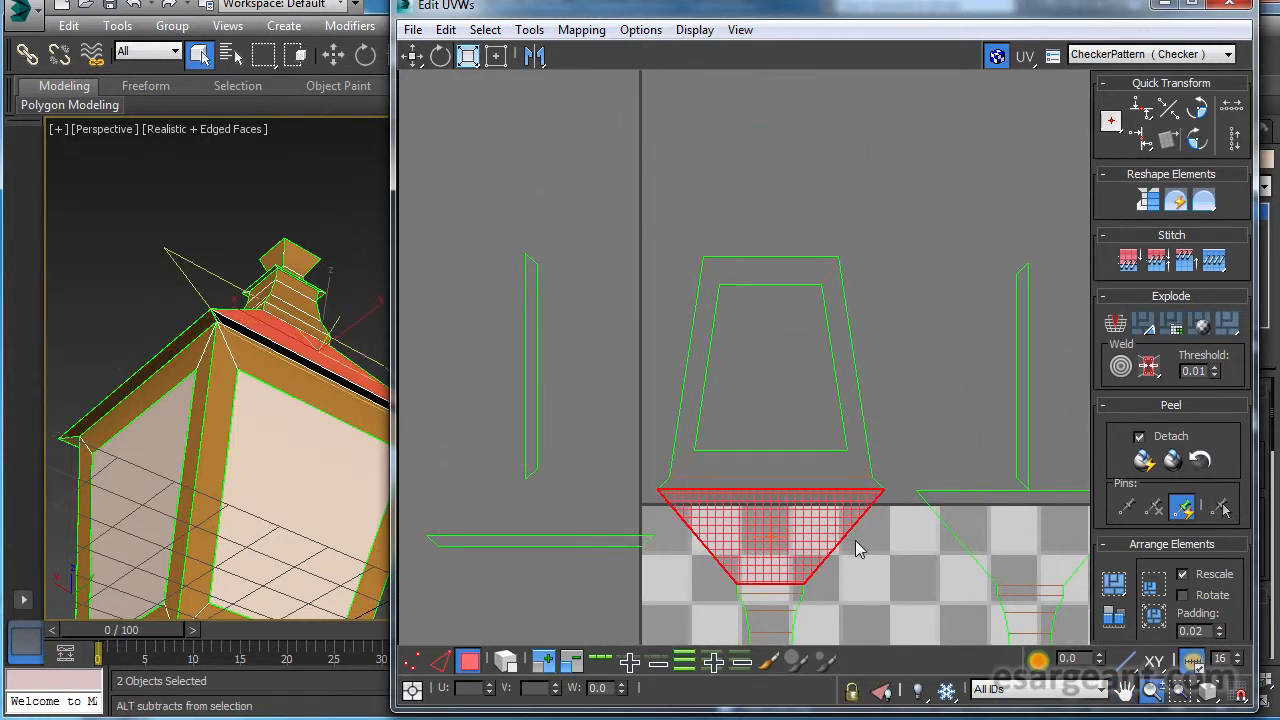
scroll(794, 491, "down", 3)
middle_click_drag(794, 491, 766, 449)
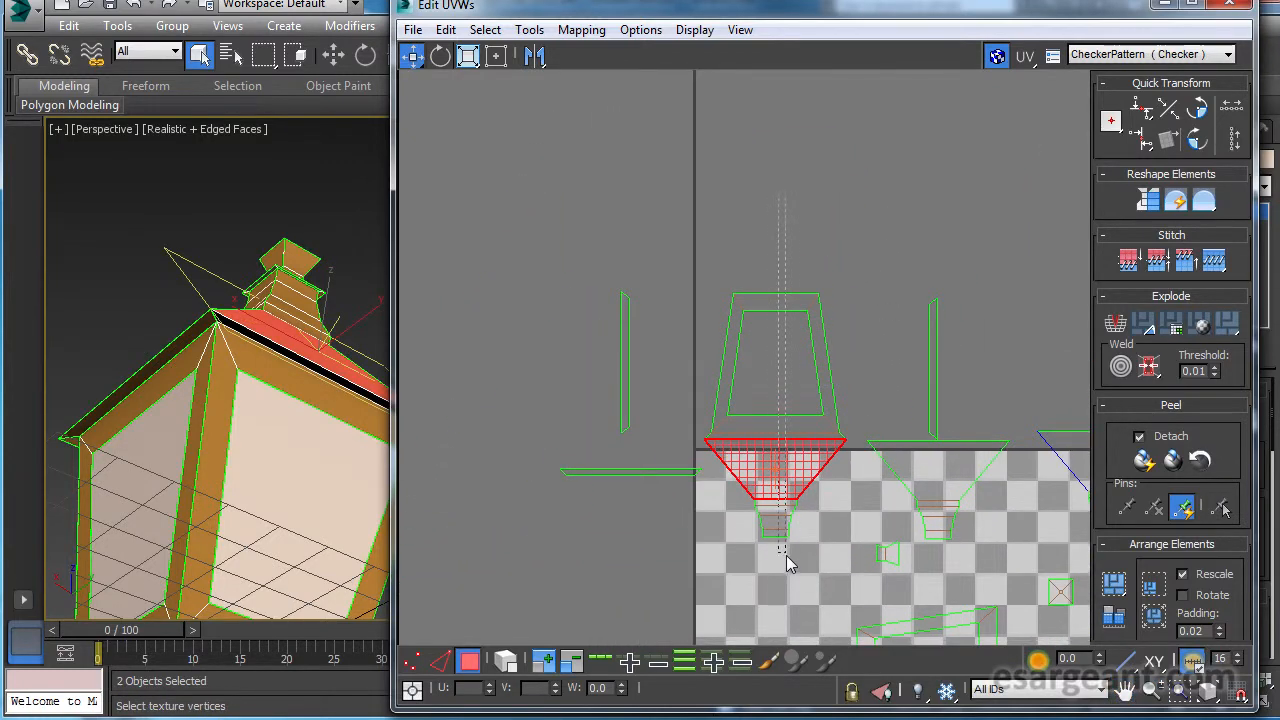
left_click_drag(786, 547, 789, 549)
scroll(819, 546, "down", 3)
middle_click_drag(808, 507, 748, 509)
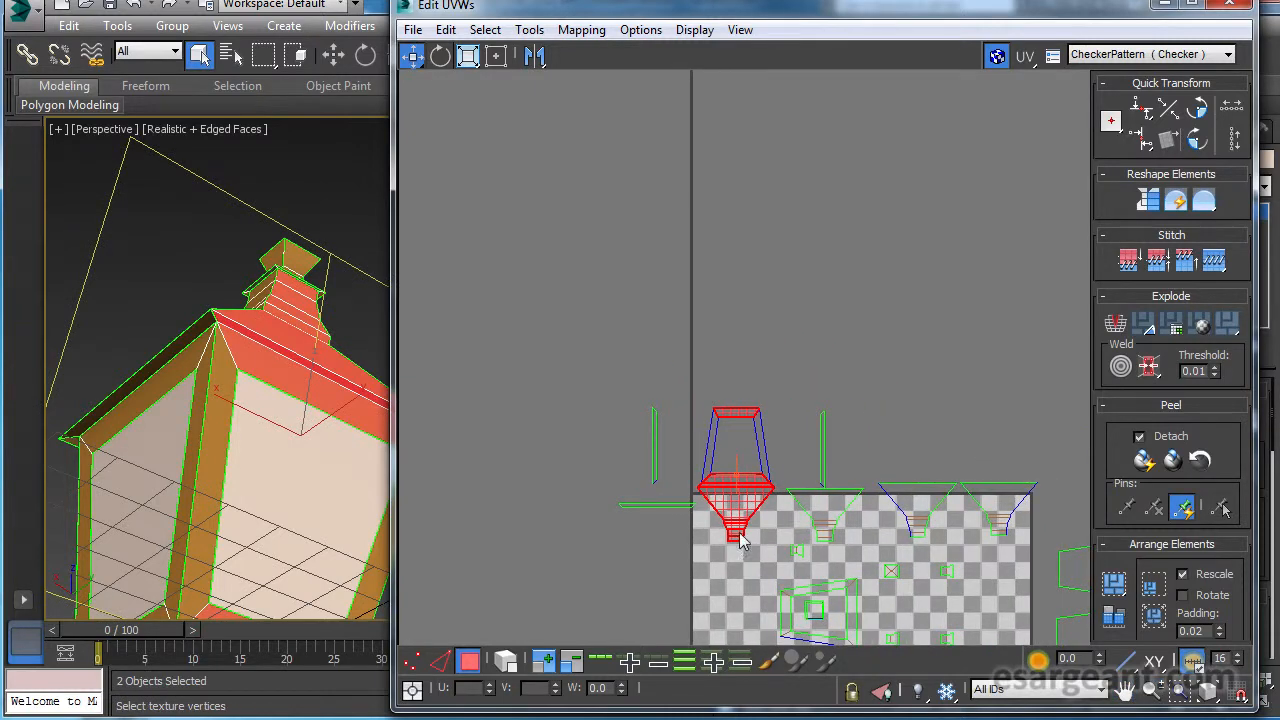
left_click_drag(757, 505, 922, 295)
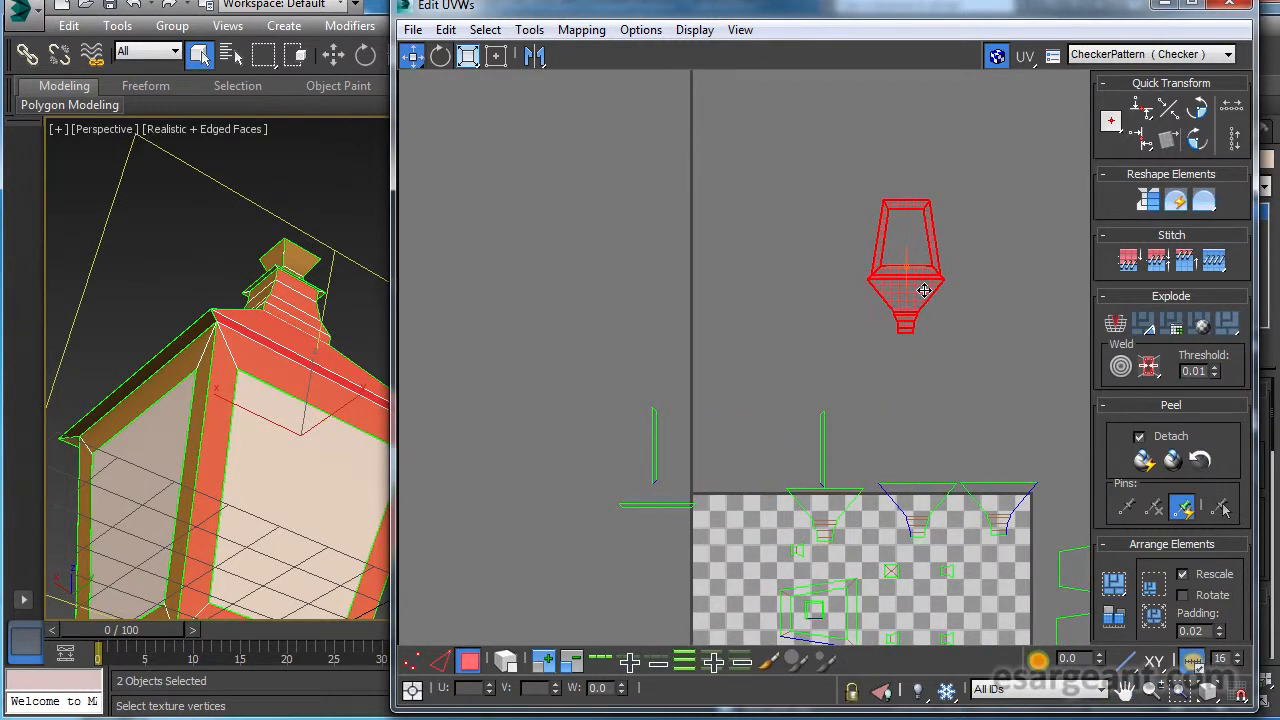
middle_click_drag(922, 295, 846, 370)
scroll(846, 370, "up", 5)
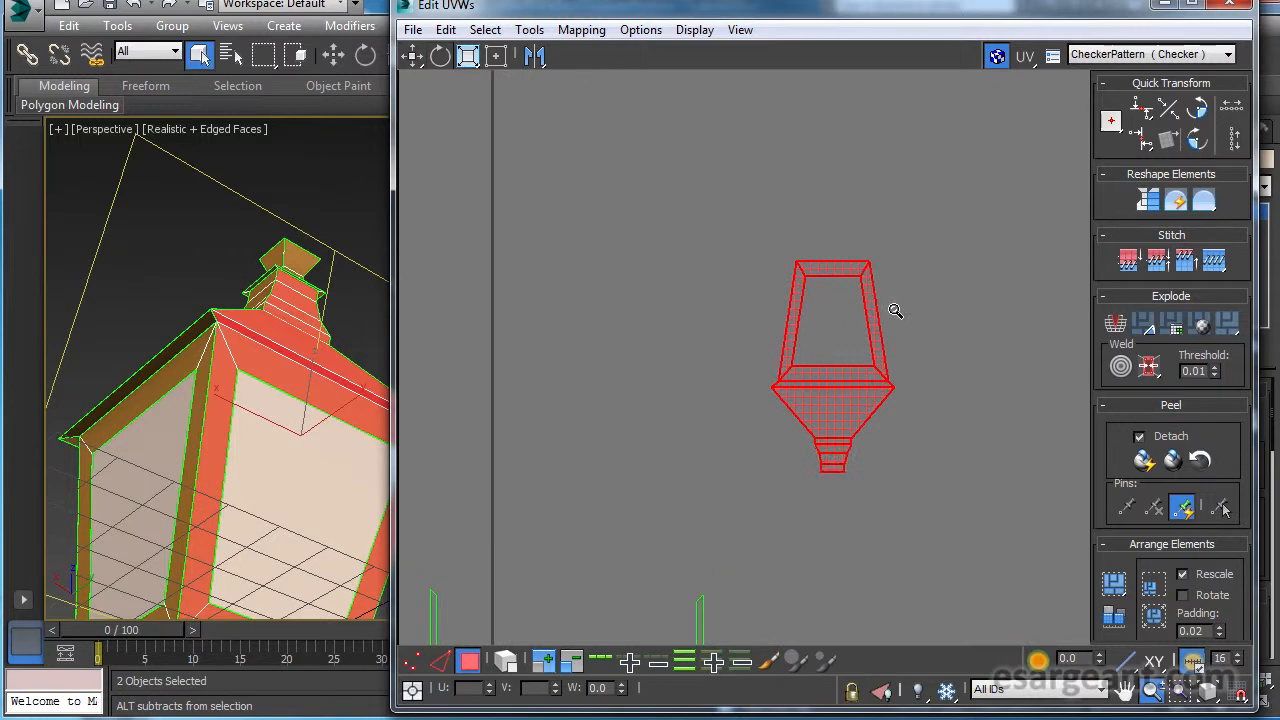
middle_click_drag(229, 422, 220, 216)
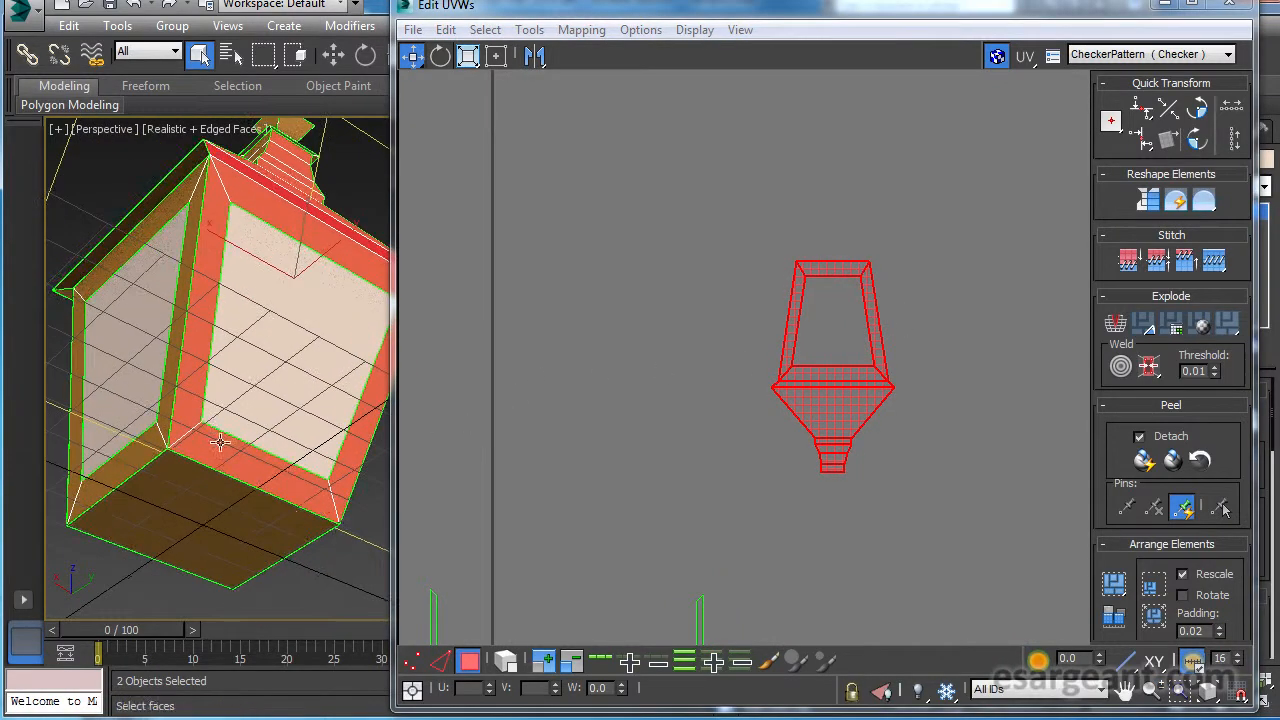
Stitch the square bottom panel onto the outer edge of the pane frame, opposite the roof side.
middle_click_drag(1079, 356, 1075, 378)
scroll(731, 317, "up", 3)
middle_click_drag(757, 429, 664, 380)
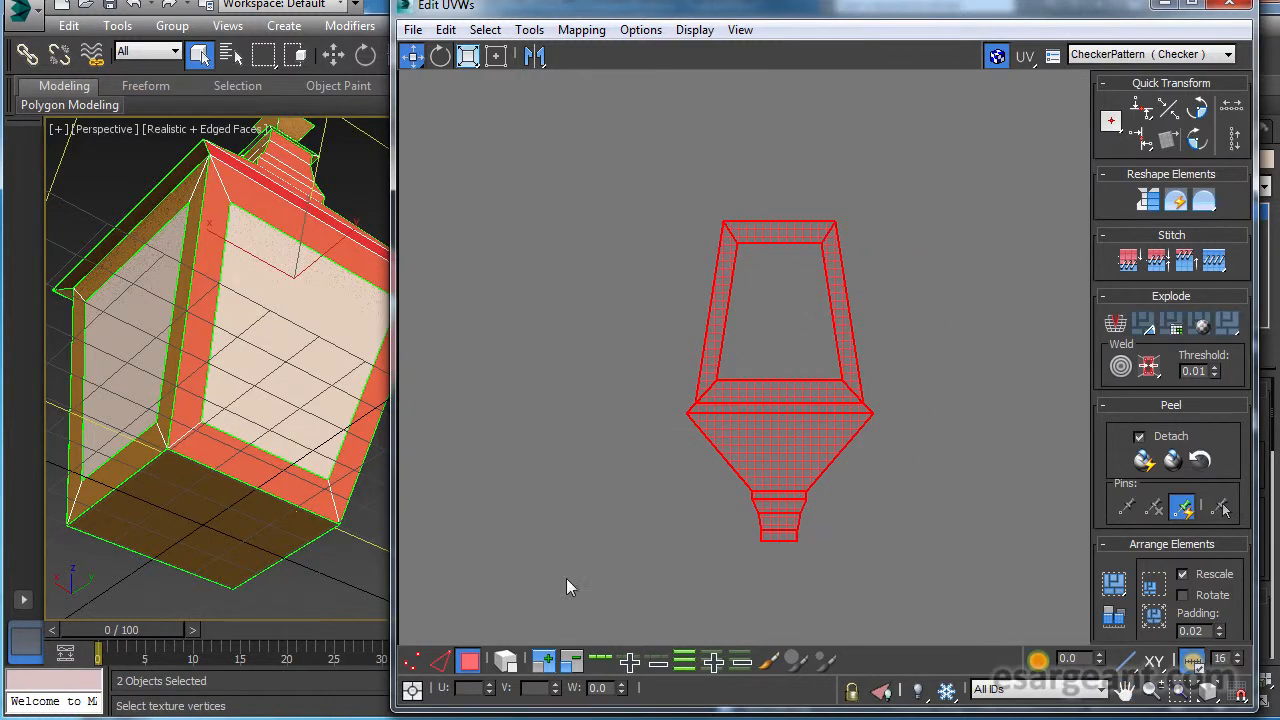
left_click(441, 662)
left_click(776, 228)
scroll(775, 250, "down", 6)
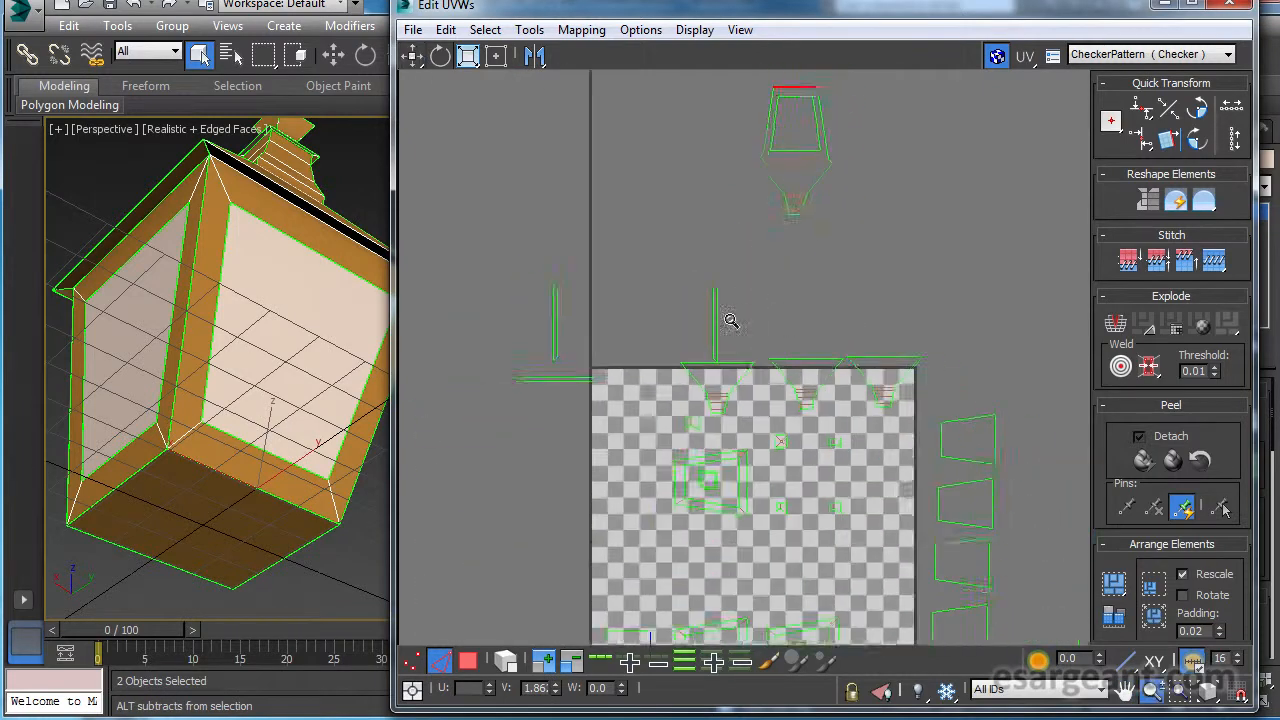
scroll(731, 320, "up", 10)
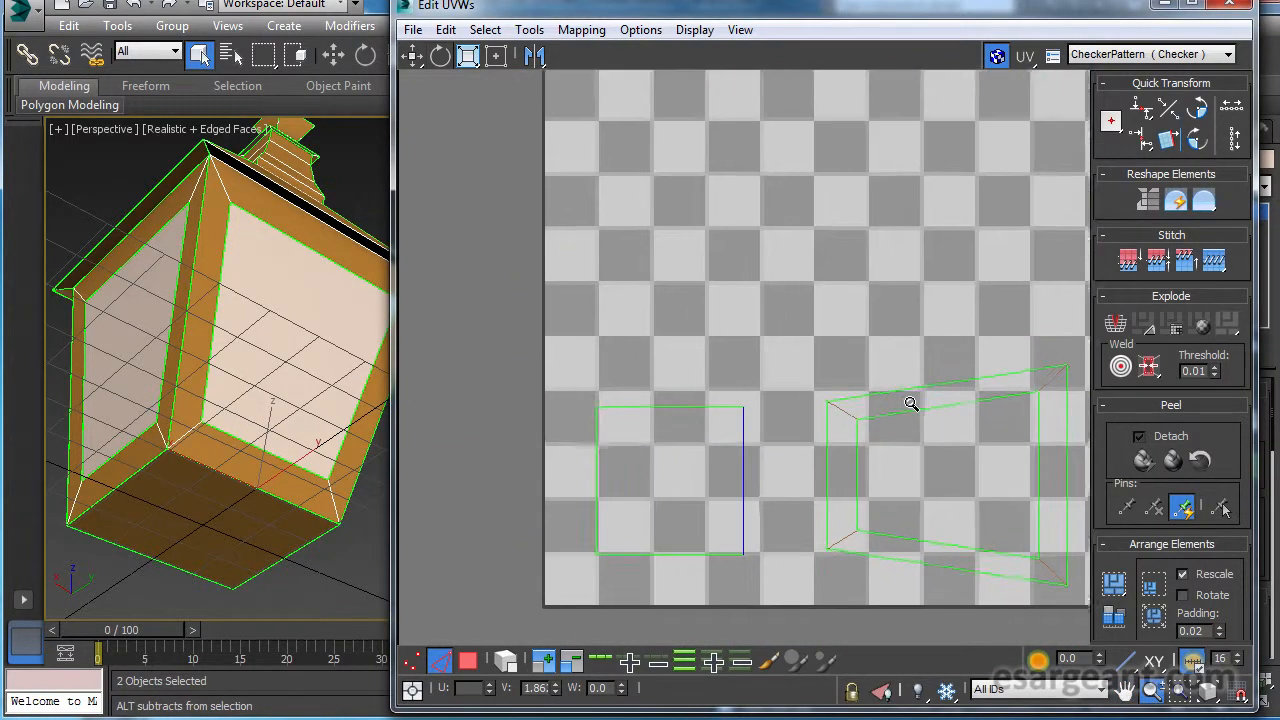
middle_click_drag(911, 403, 914, 400, "ctrl+alt")
scroll(929, 448, "down", 8)
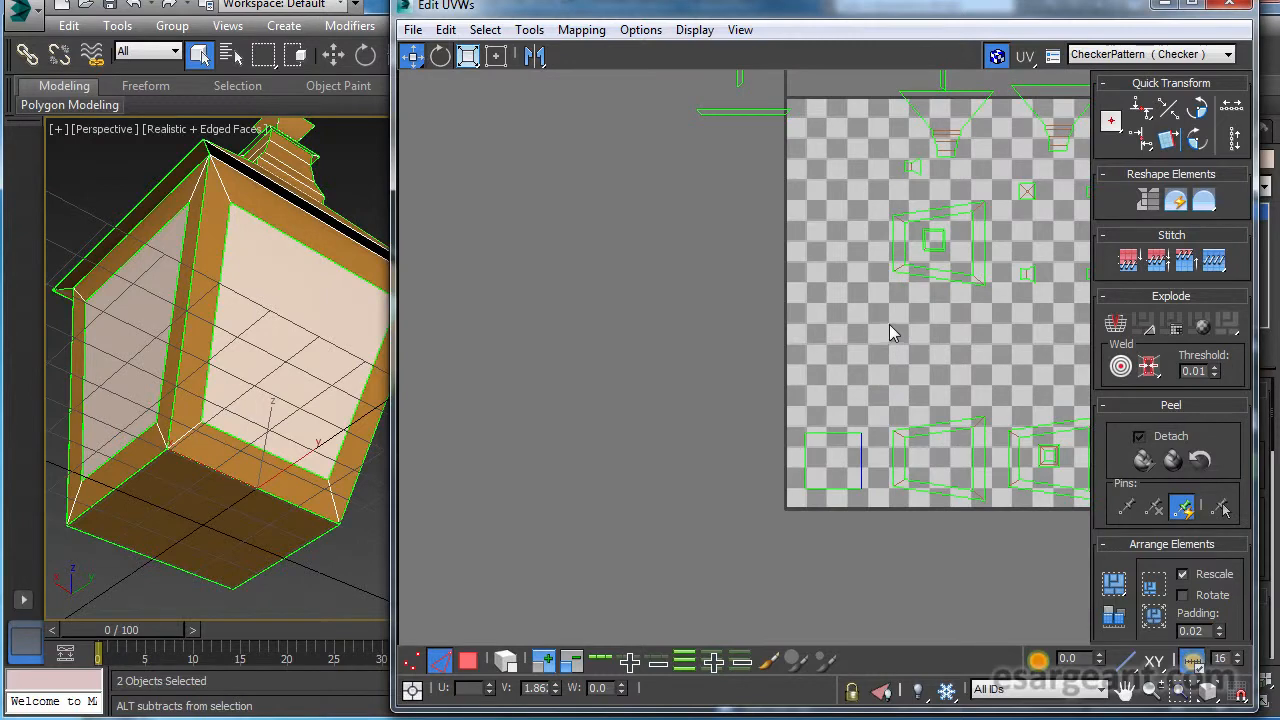
middle_click_drag(935, 250, 849, 460)
middle_click_drag(895, 345, 966, 345, "ctrl+alt")
left_click(1217, 261)
middle_click_drag(757, 299, 759, 409)
middle_click_drag(789, 493, 795, 389)
middle_click_drag(795, 385, 867, 447, "ctrl+alt")
middle_click_drag(867, 447, 795, 433, "ctrl+alt")
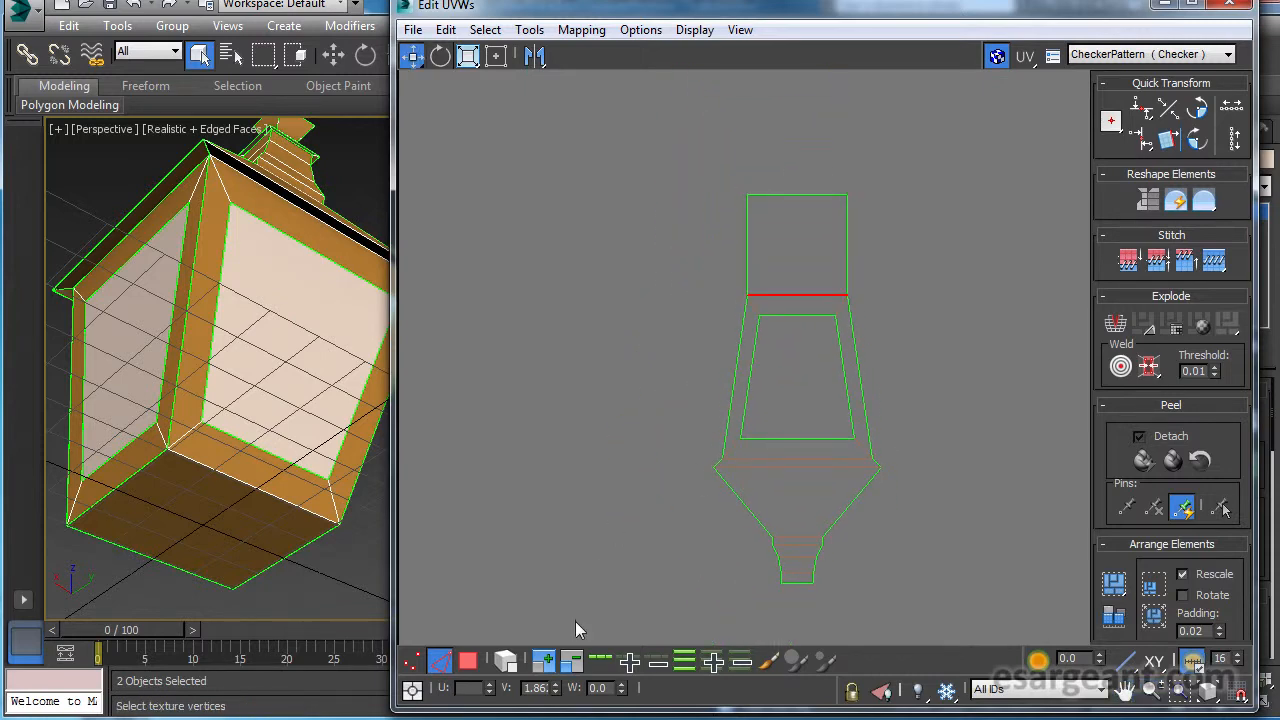
Switch to face selection, select the combined side and bottom panel, and check the matching faces on the lamp model.
left_click(468, 661)
left_click(798, 250, "ctrl")
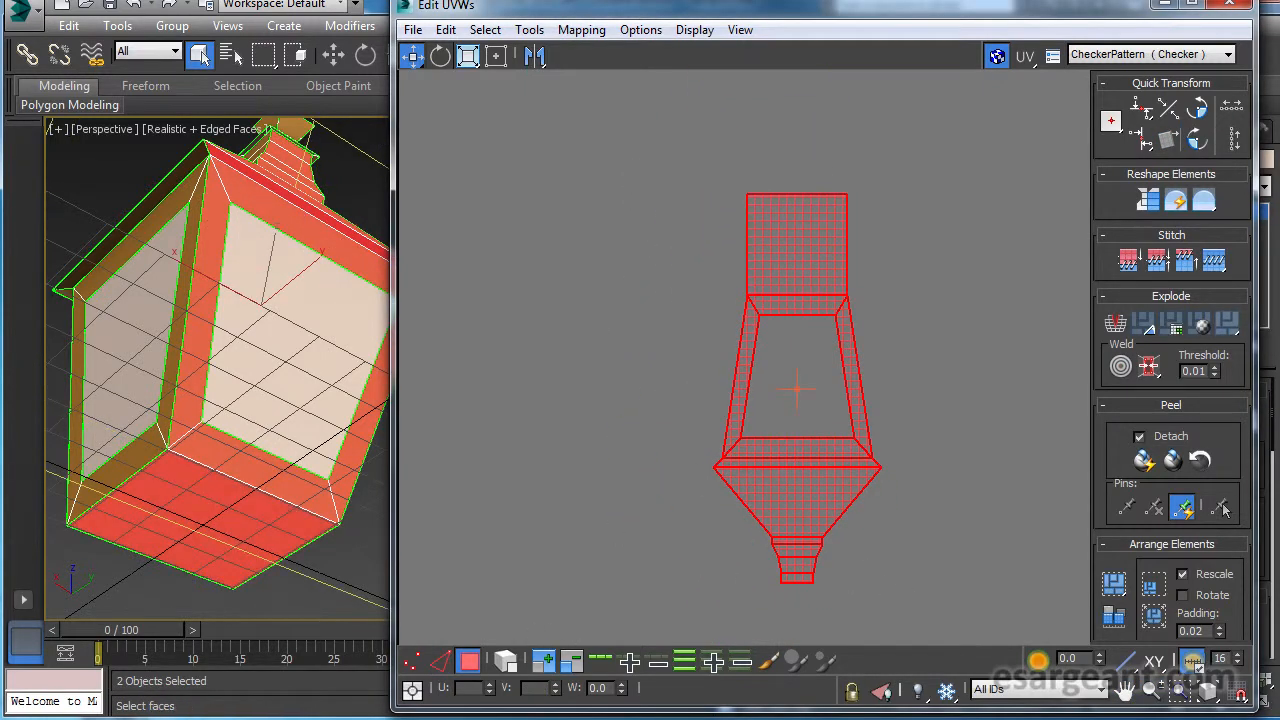
middle_click_drag(170, 314, 232, 392, "alt")
middle_click_drag(811, 324, 815, 443)
Stitch the other three pane frames onto the remaining free edges of the bottom square, forming a cross.
scroll(815, 443, "up", 3)
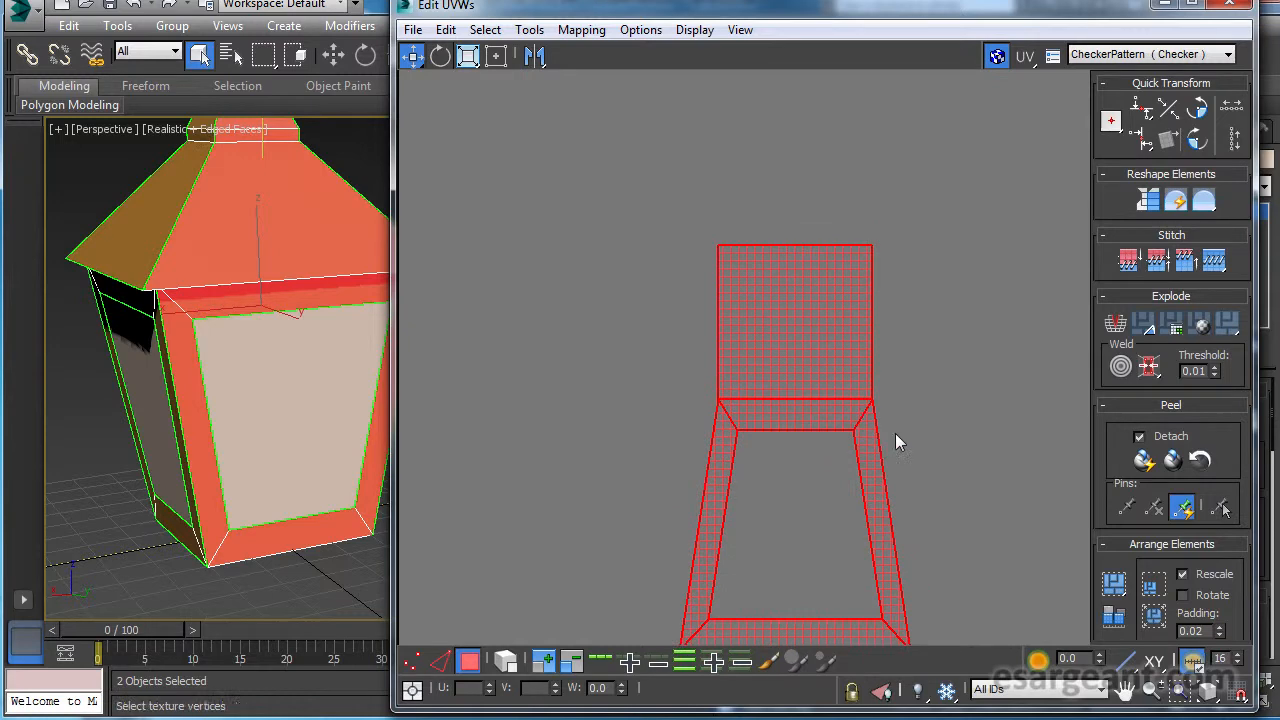
left_click(442, 660)
left_click(718, 298)
left_click(1210, 266)
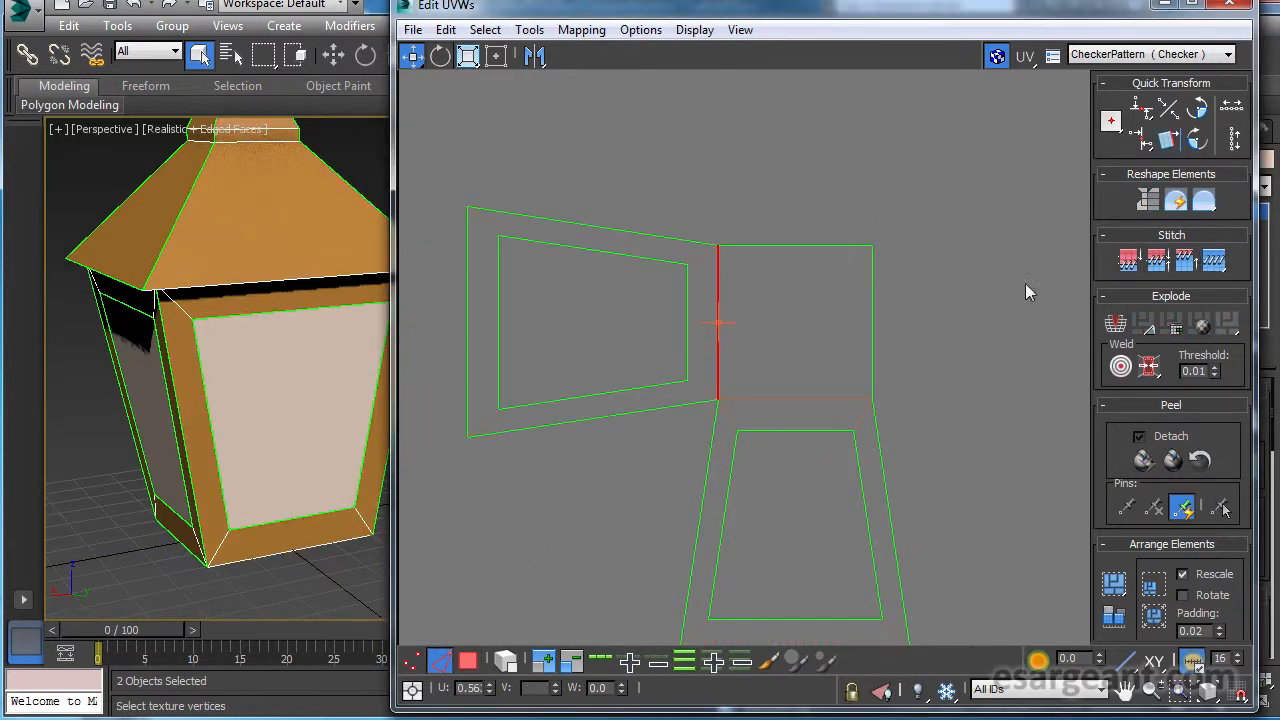
left_click(872, 287)
left_click(1210, 262)
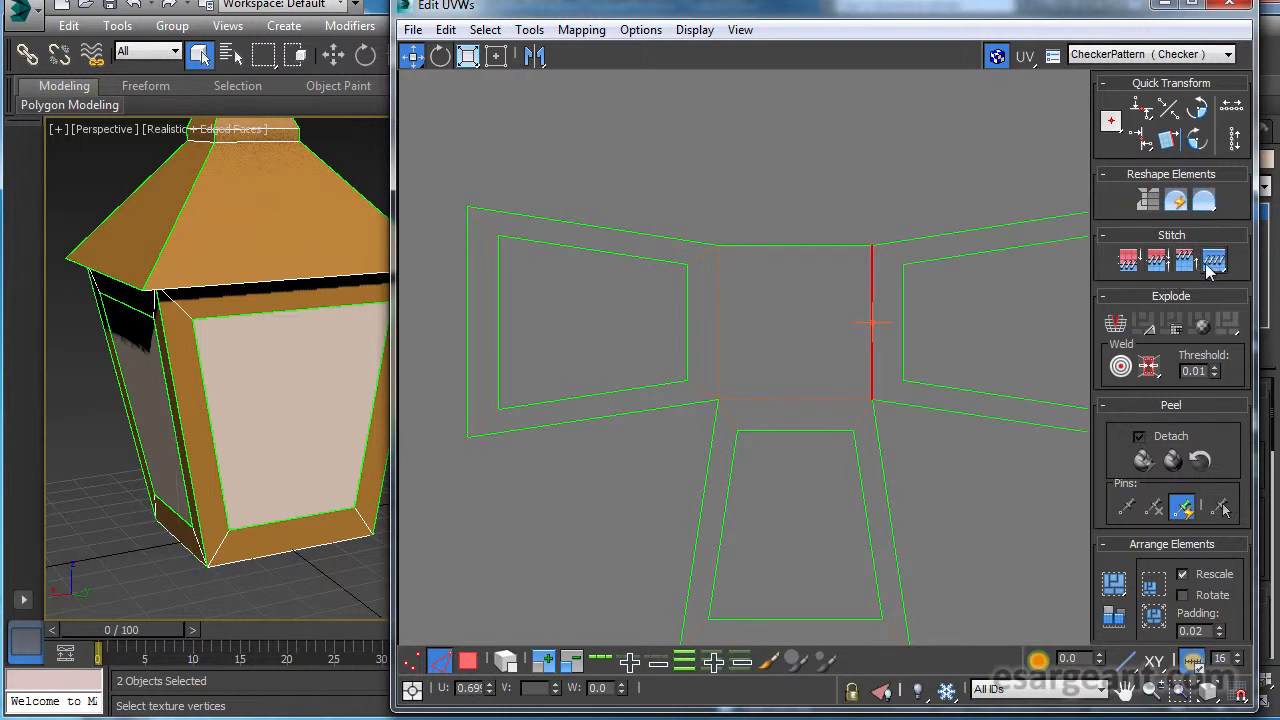
left_click(786, 244)
left_click(1230, 258)
scroll(774, 306, "down", 5)
scroll(634, 321, "up", 3)
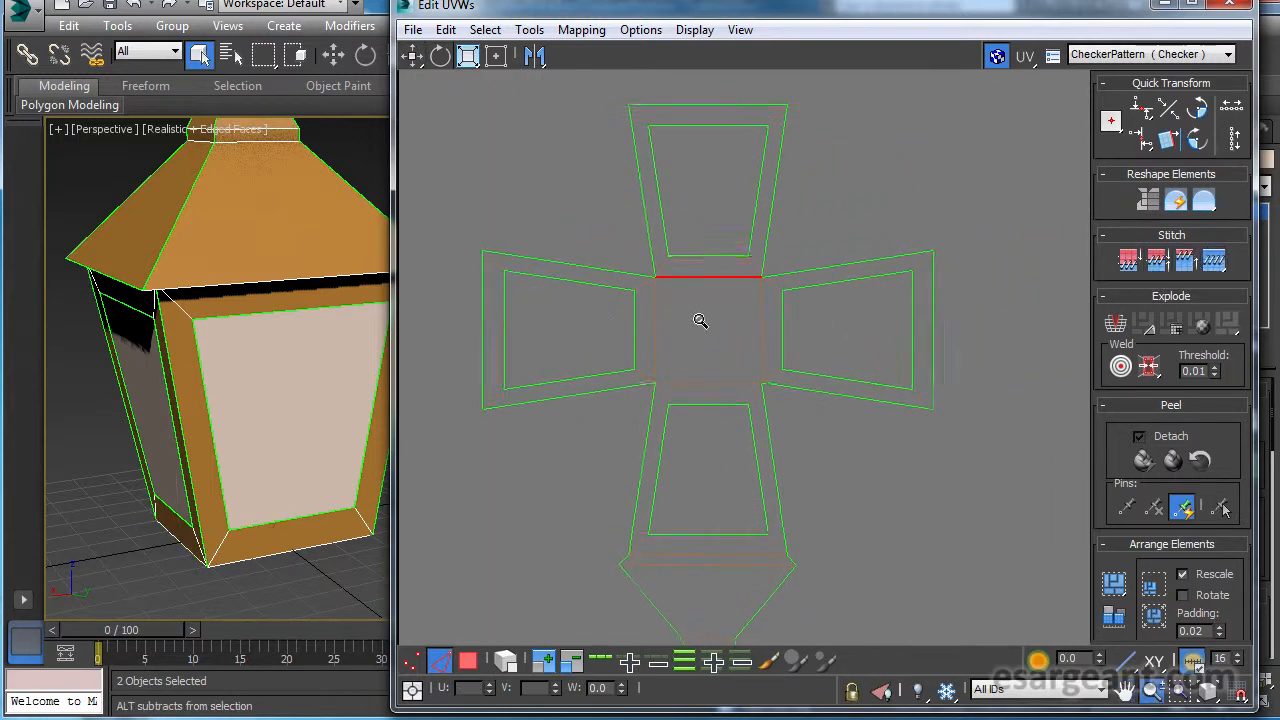
Stitch the three loose rim strips onto the outer edges of the newly attached pane frames.
left_click(936, 330)
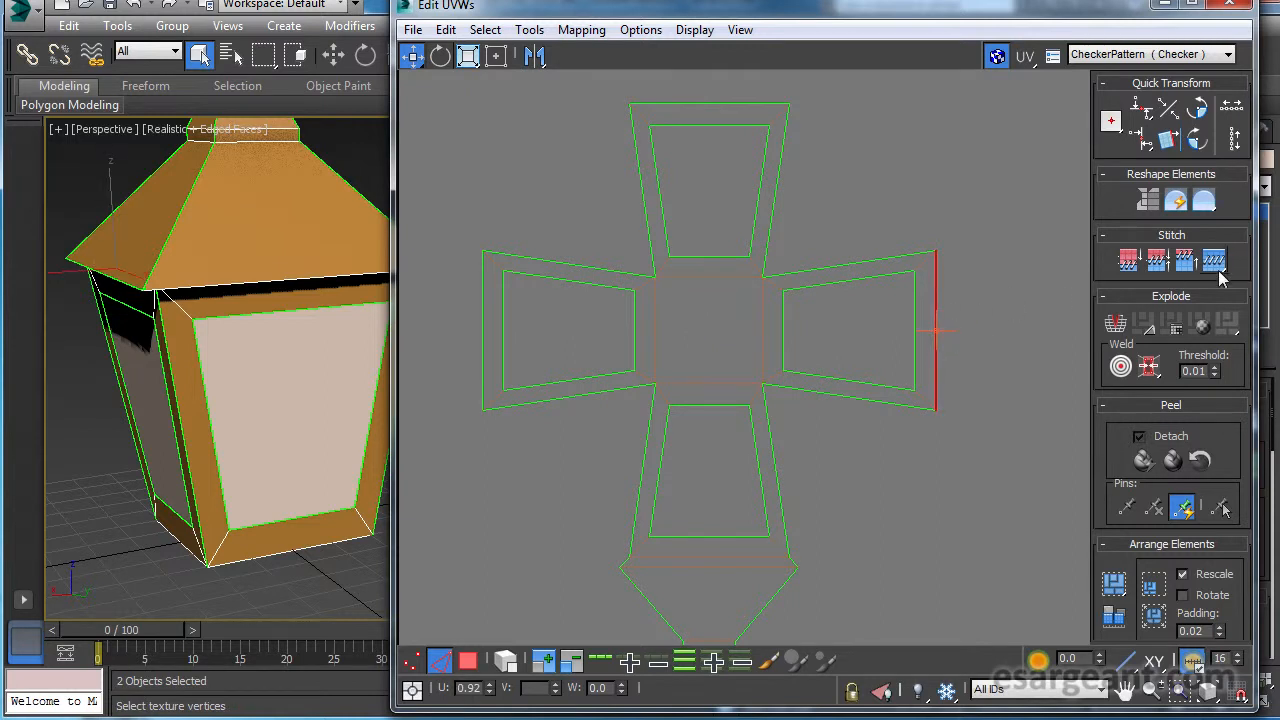
left_click(1182, 268)
middle_click_drag(862, 255, 880, 390)
left_click(751, 240)
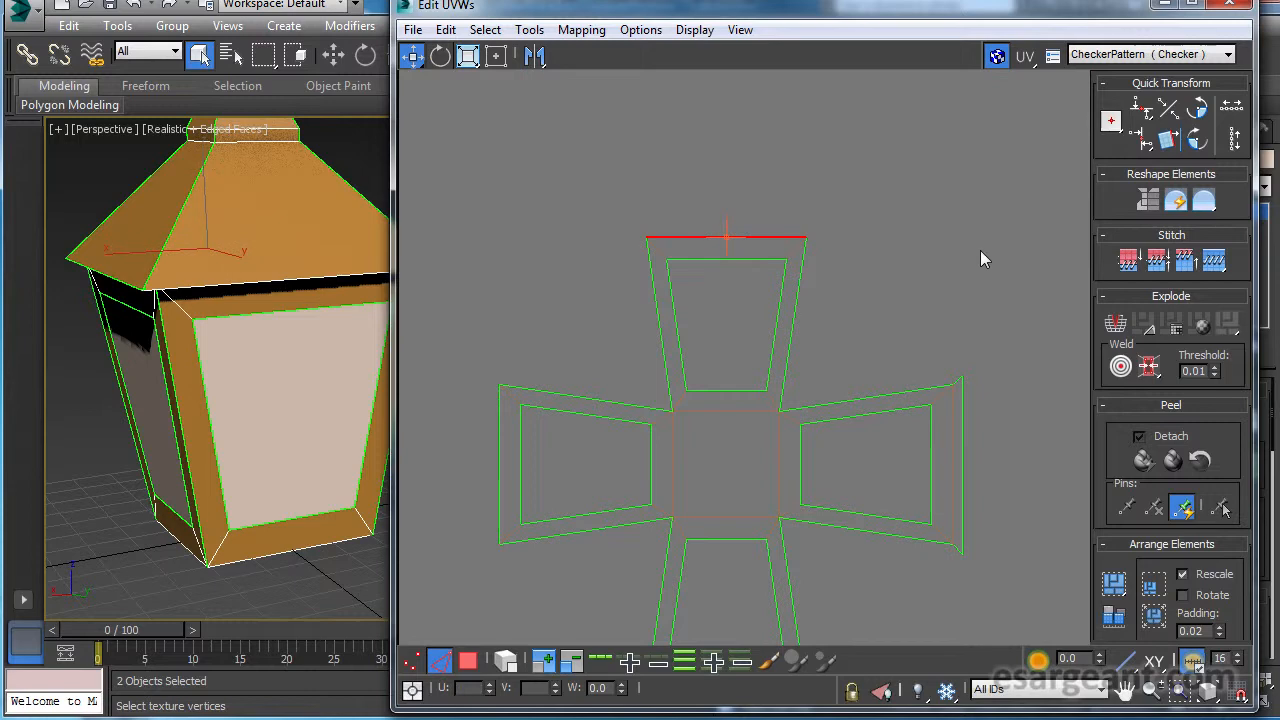
left_click(1221, 260)
middle_click_drag(769, 346, 863, 263)
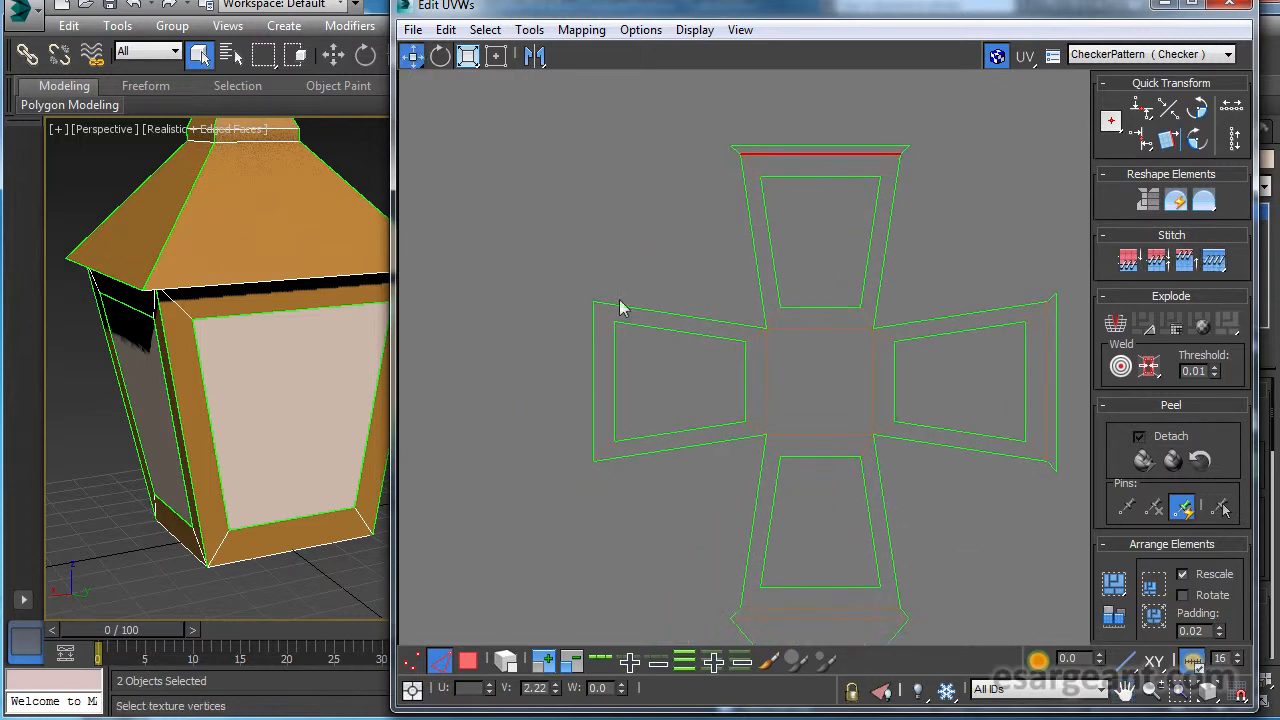
left_click(594, 389)
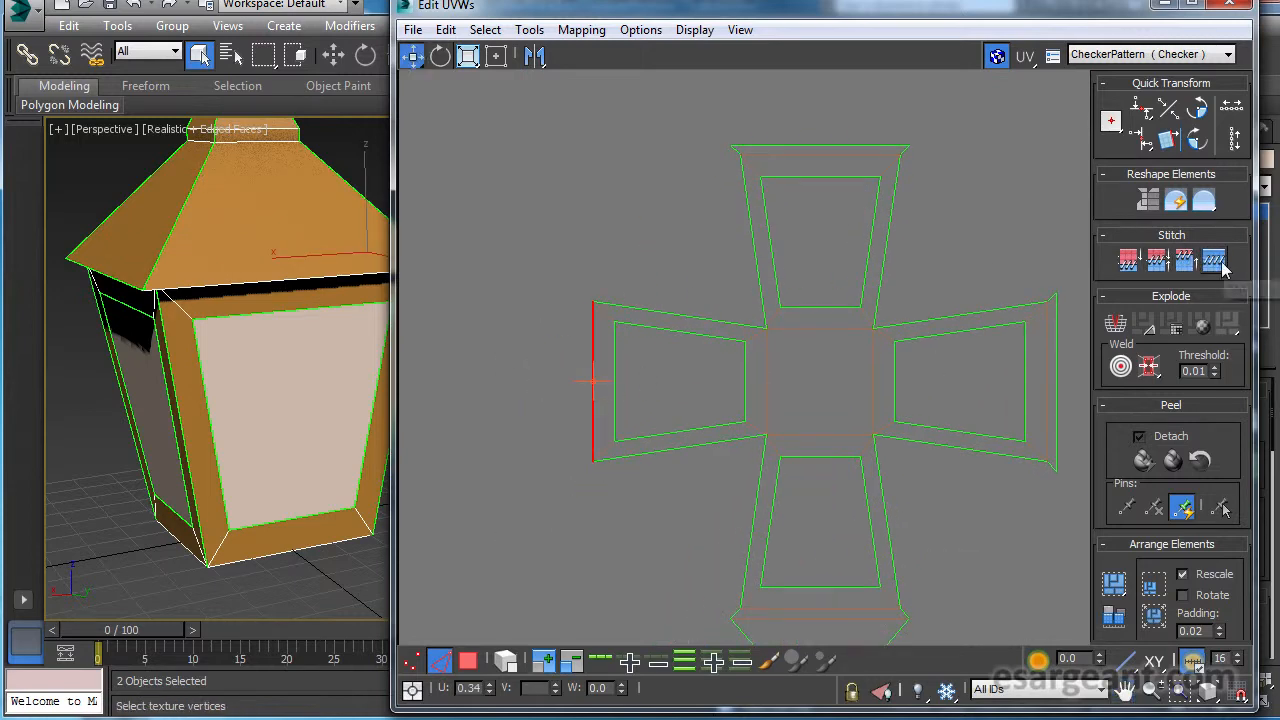
middle_click_drag(929, 426, 811, 323)
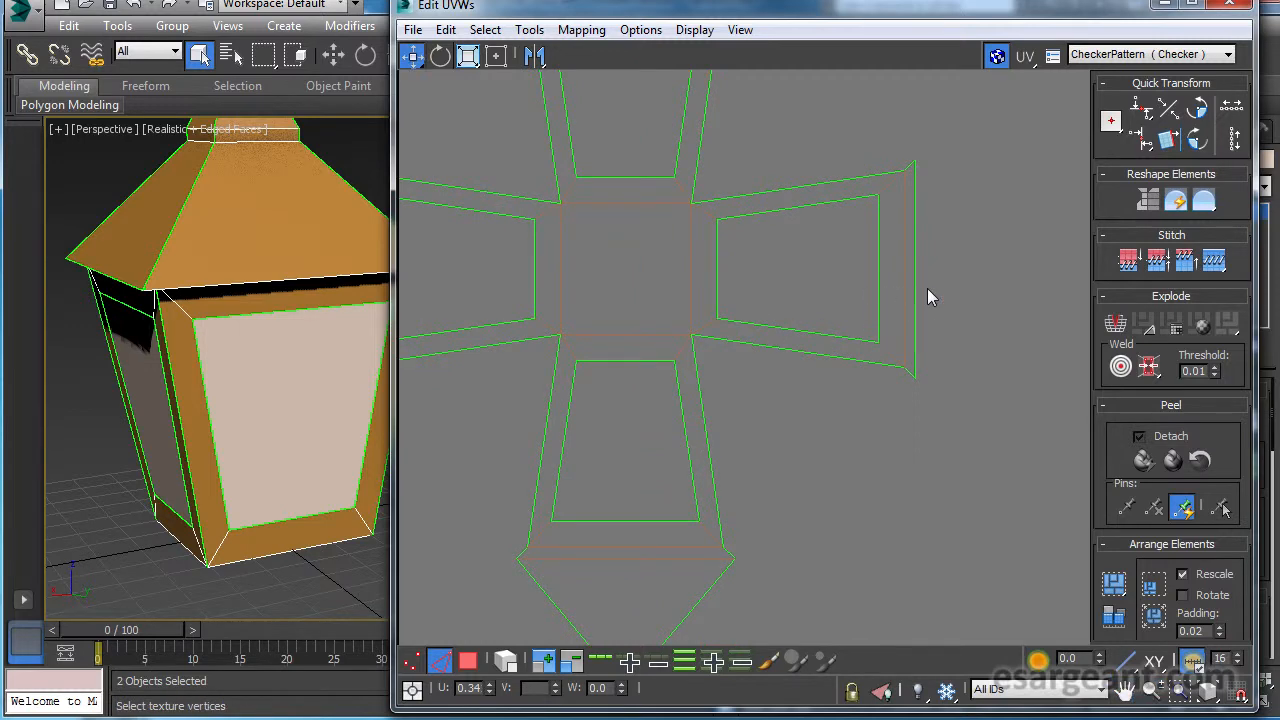
Stitch the three remaining roof sides with their necks onto the outer edges of the attached rim strips.
left_click(911, 320)
left_click(1216, 264)
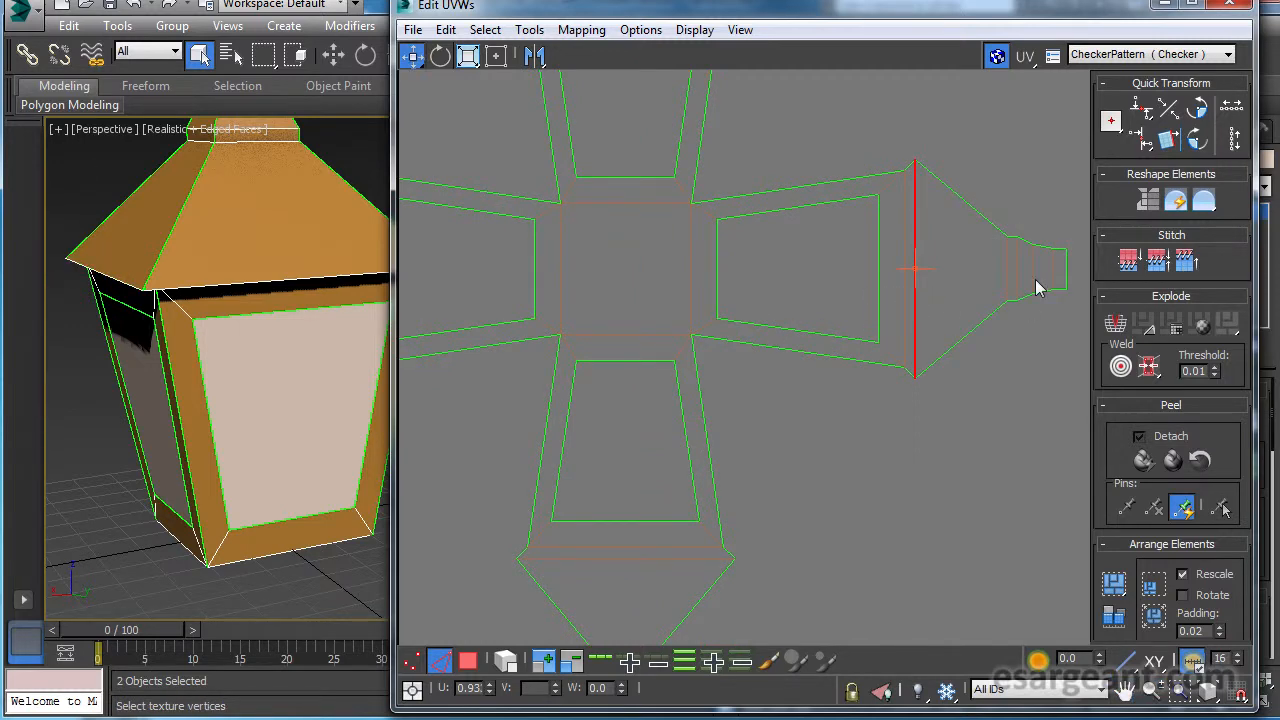
scroll(870, 320, "down", 2)
middle_click_drag(857, 329, 846, 557)
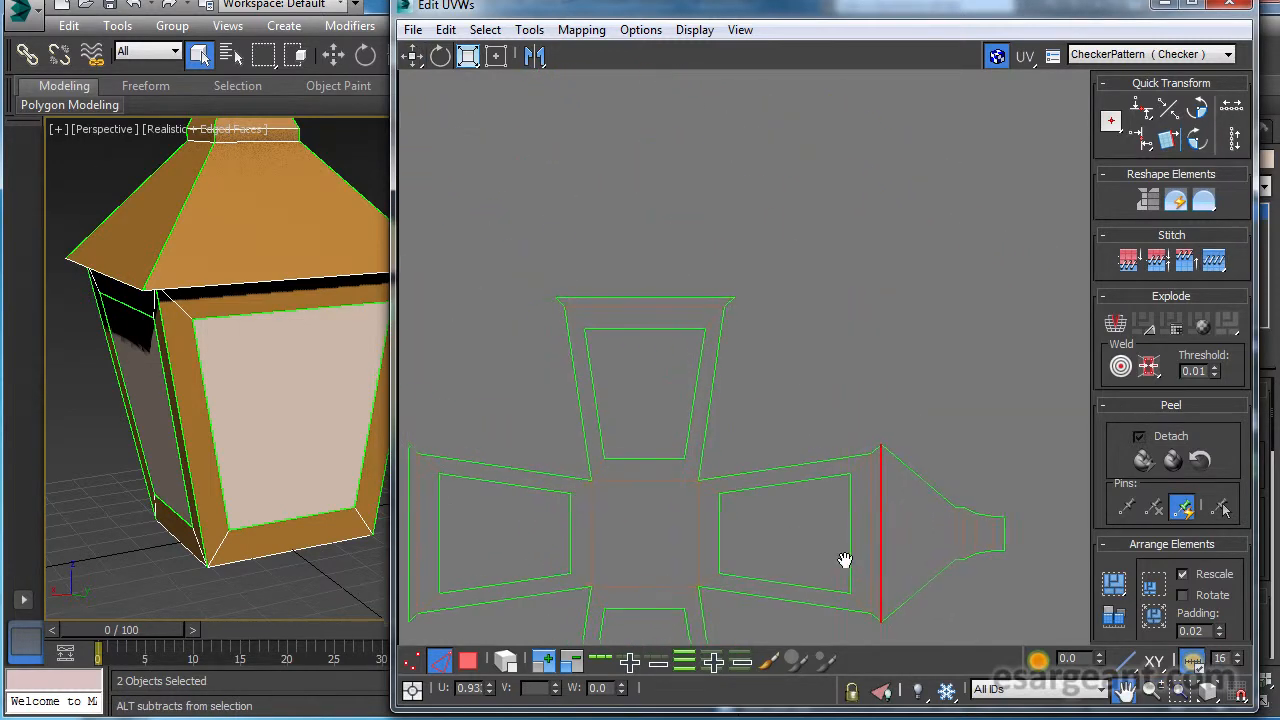
left_click_drag(673, 309, 671, 300)
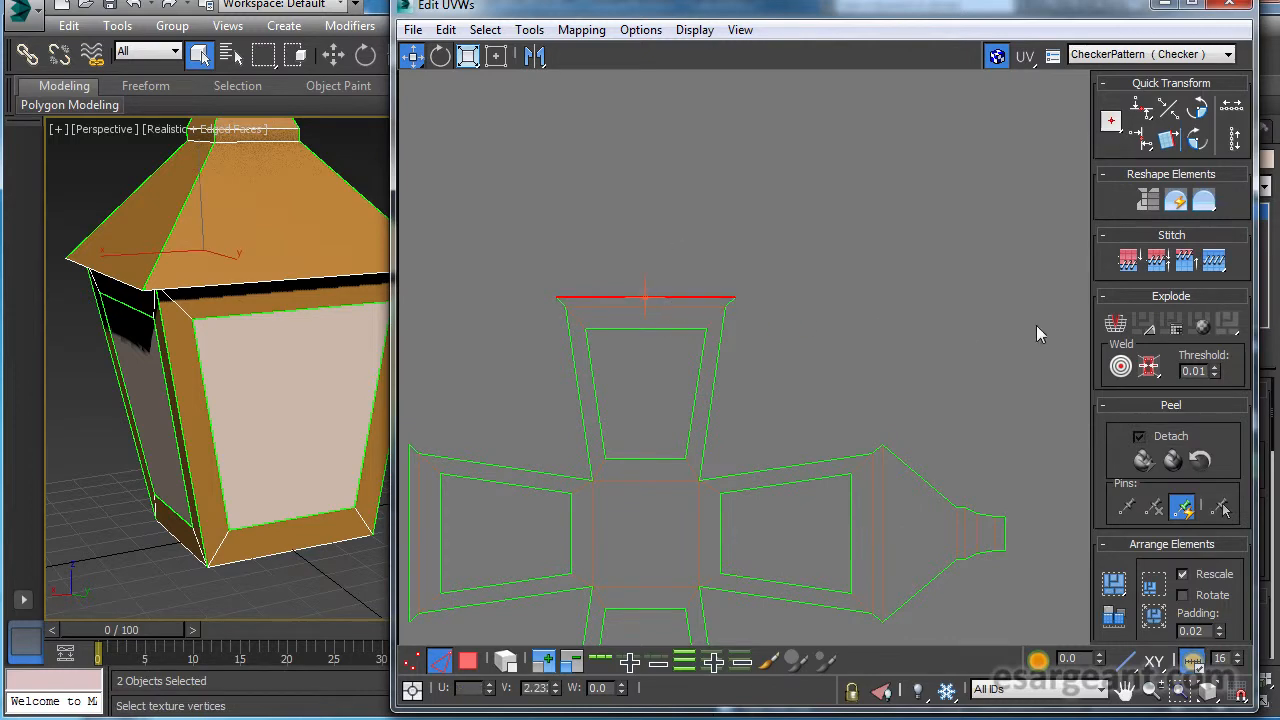
left_click(1210, 262)
middle_click_drag(560, 335, 766, 240)
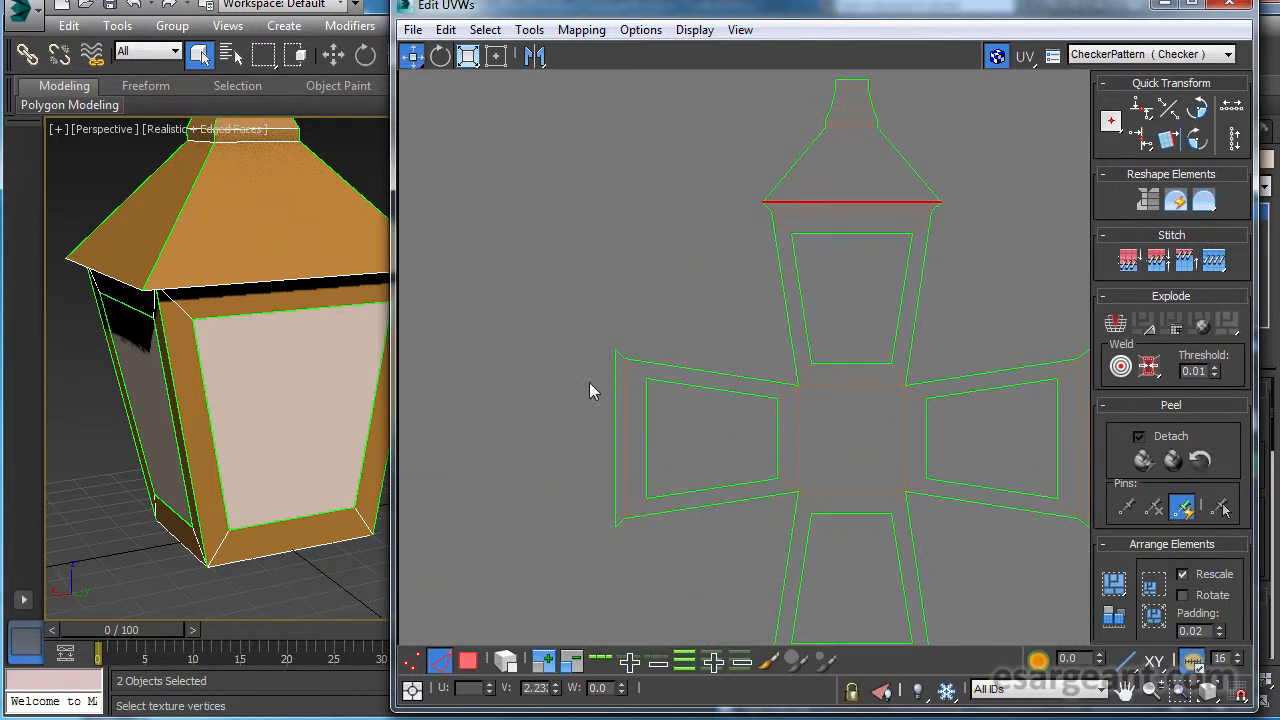
left_click_drag(605, 456, 618, 462)
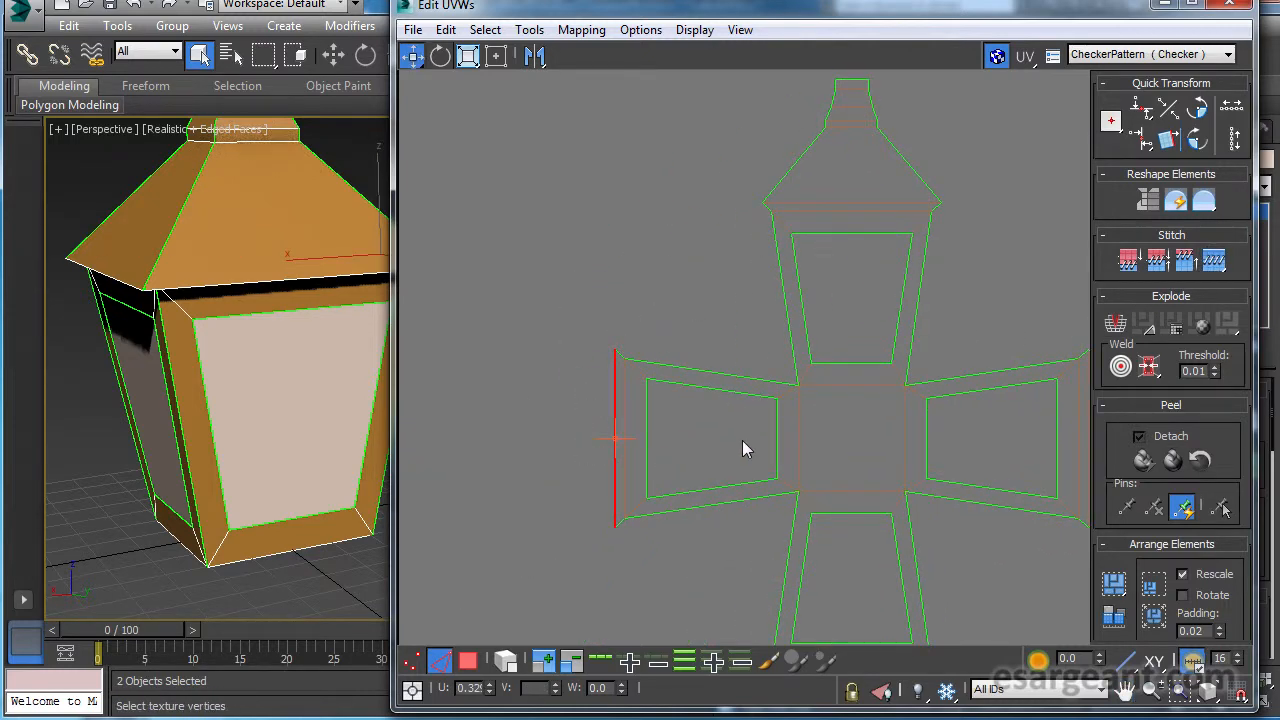
left_click(1213, 262)
middle_click_drag(935, 373, 838, 328)
Examine the completed cross layout, the leftover small pieces on the texture square and the finial on the lamp model.
scroll(743, 357, "down", 3)
mouse_move(706, 390)
middle_mouse_down()
mouse_move(721, 319)
mouse_move(710, 97)
middle_mouse_up()
middle_click_drag(727, 420, 735, 170)
mouse_move(769, 620)
middle_mouse_down()
mouse_move(769, 440)
mouse_move(792, 606)
middle_mouse_up()
middle_click_drag(294, 217, 280, 383)
middle_click_drag(265, 307, 225, 277, "alt")
middle_click_drag(786, 319, 786, 489)
middle_click_drag(814, 190, 814, 280)
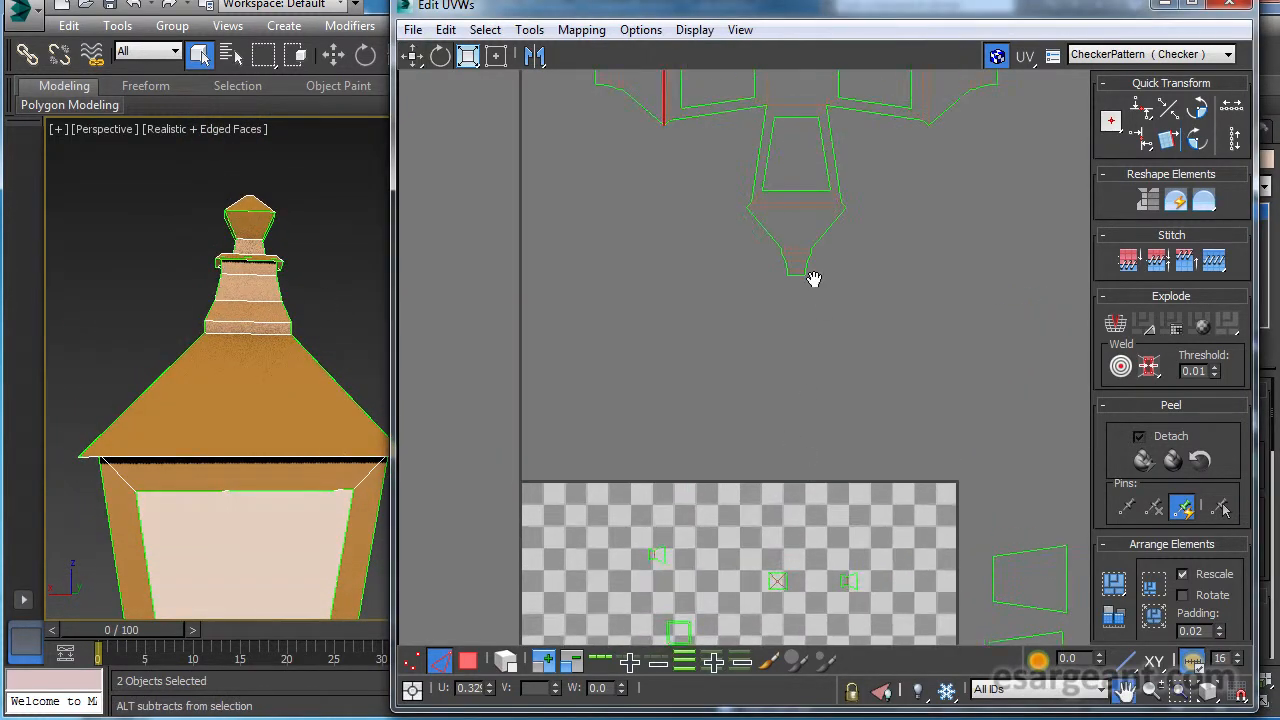
Stitch the small square collar ring onto the narrow end edge of one roof side's neck.
scroll(771, 343, "up", 6)
middle_click_drag(890, 300, 631, 464)
scroll(633, 460, "up", 5)
middle_click_drag(1005, 334, 822, 432)
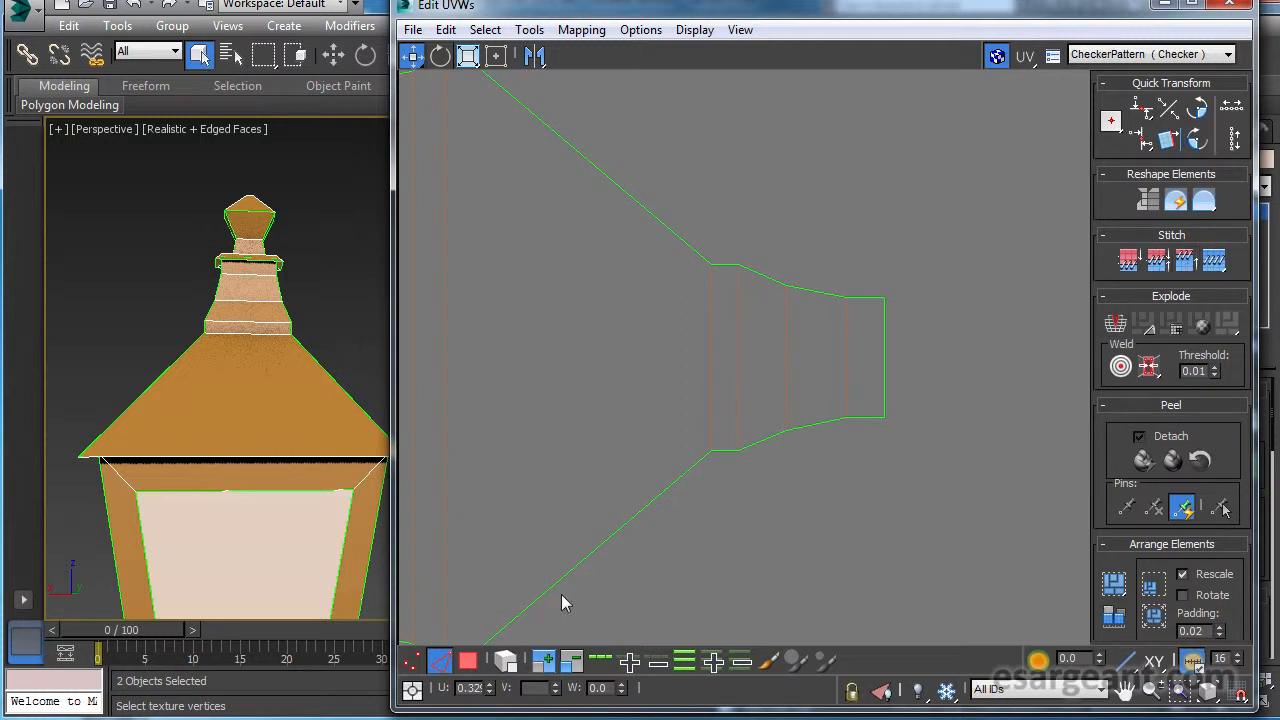
left_click(1188, 260)
middle_click_drag(814, 332, 780, 330)
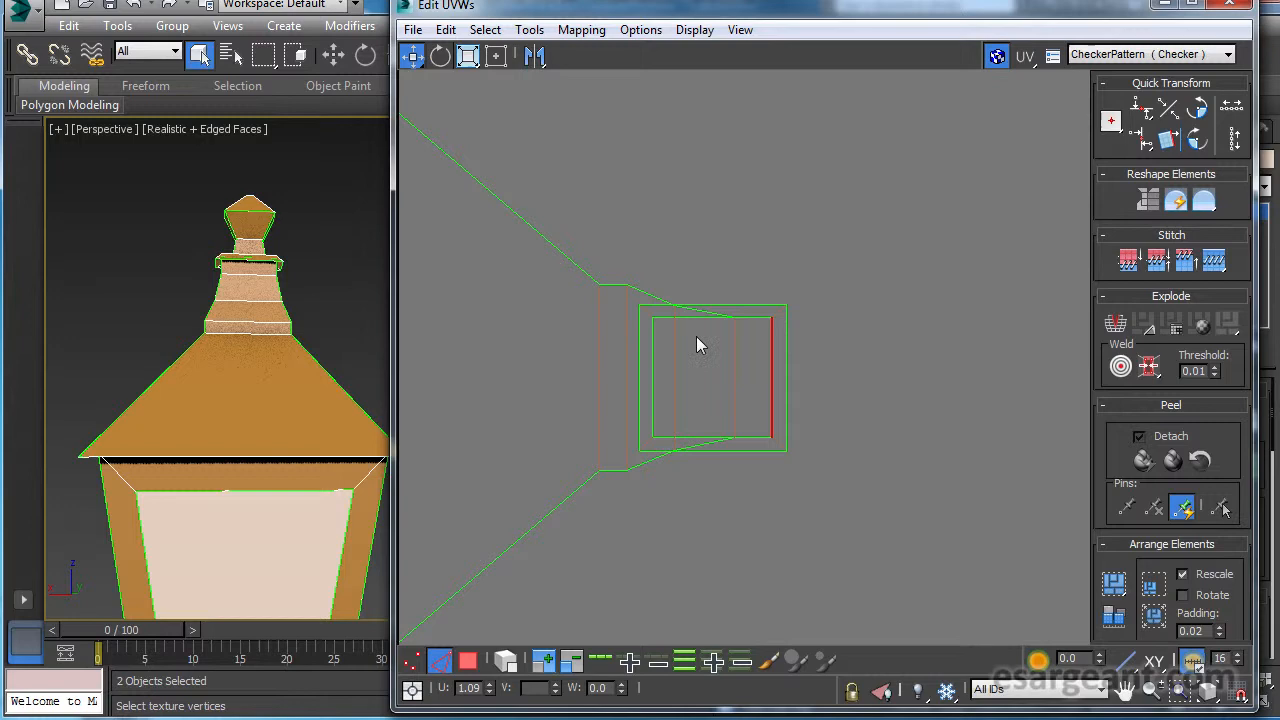
Set the perspective viewport to Wireframe shading and frame the neck, collar and finial from an angle.
middle_click_drag(272, 319, 145, 343)
scroll(268, 368, "up", 3)
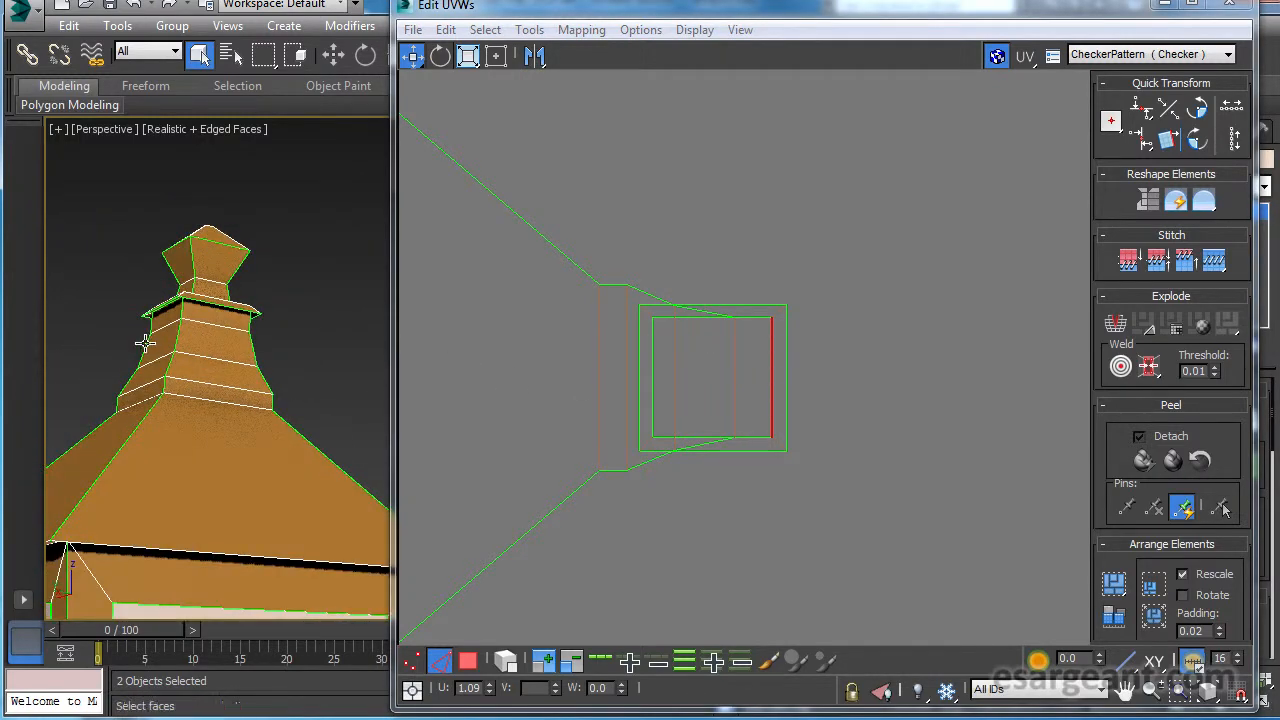
key("z")
mouse_move(262, 354)
middle_mouse_down()
mouse_move(182, 372)
mouse_move(51, 366)
mouse_move(192, 357)
mouse_move(230, 330)
mouse_move(106, 257)
mouse_move(129, 95)
middle_mouse_up()
scroll(246, 375, "down", 5)
left_click(210, 129)
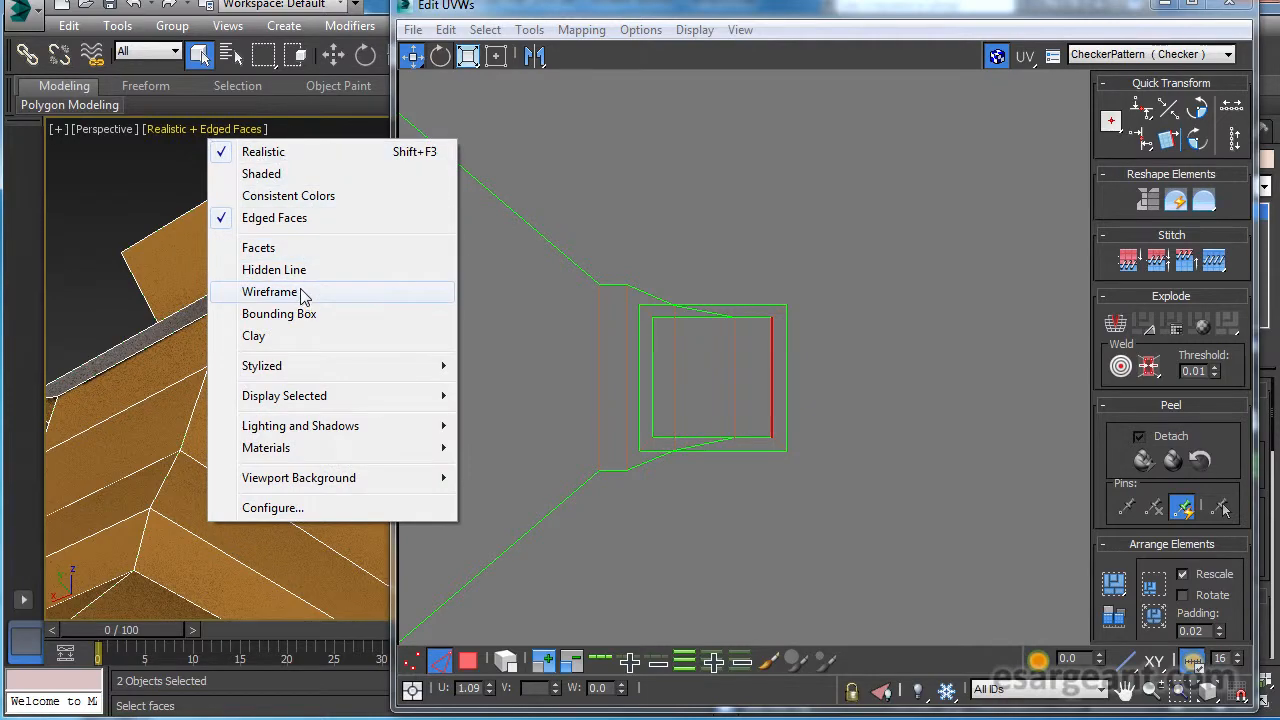
left_click(300, 292)
mouse_move(300, 300)
middle_mouse_down()
mouse_move(277, 346)
mouse_move(311, 333)
mouse_move(337, 350)
mouse_move(143, 363)
mouse_move(131, 388)
middle_mouse_up()
scroll(337, 354, "down", 4)
Select the collar ring's faces in face mode to identify which part of the lamp's neck they cover.
left_click(470, 662)
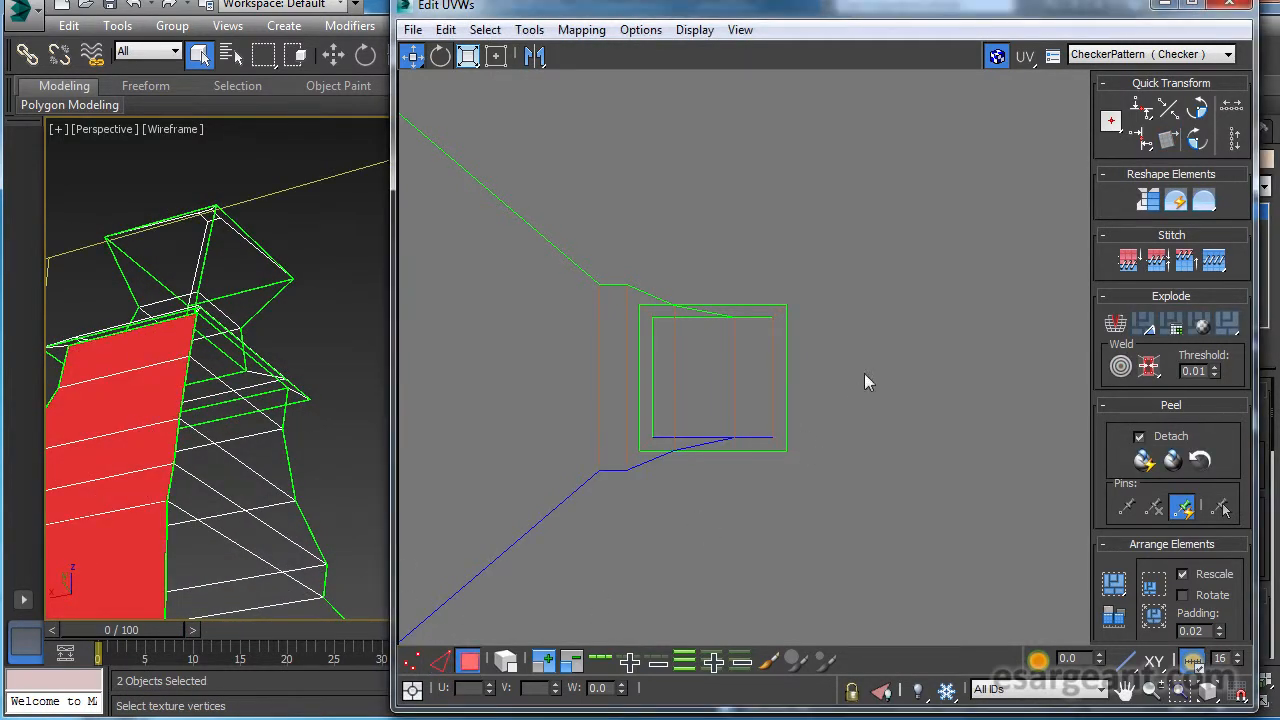
left_click(762, 441)
left_click(780, 436)
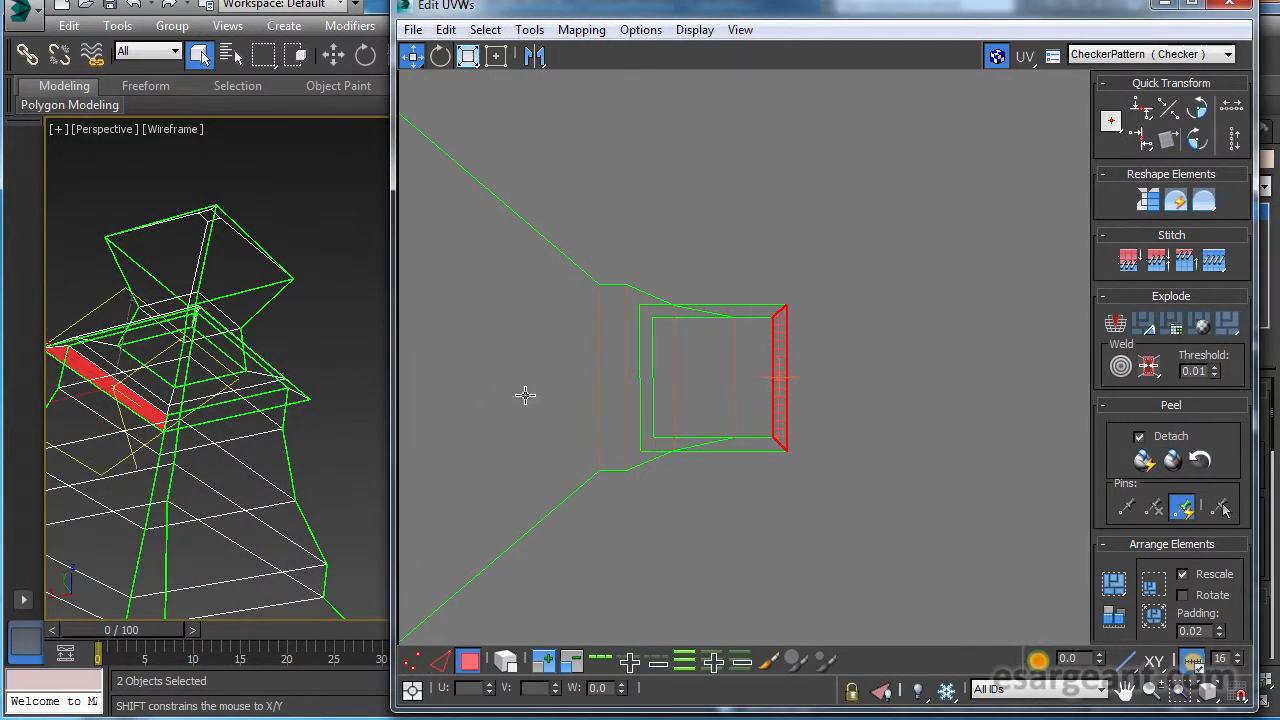
left_click(668, 405, "ctrl")
key("ctrl+z")
left_click(758, 443, "ctrl")
left_click(761, 311, "ctrl")
middle_click_drag(180, 342, 74, 449, "alt")
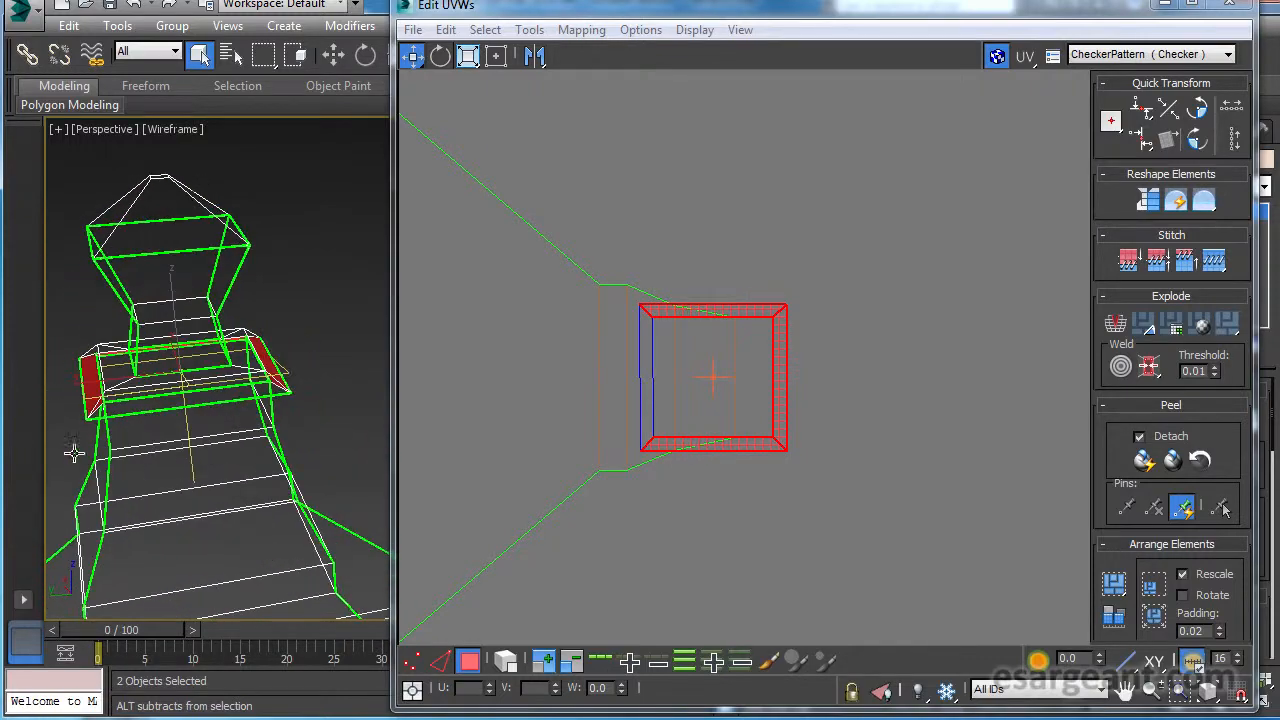
scroll(760, 445, "up", 3)
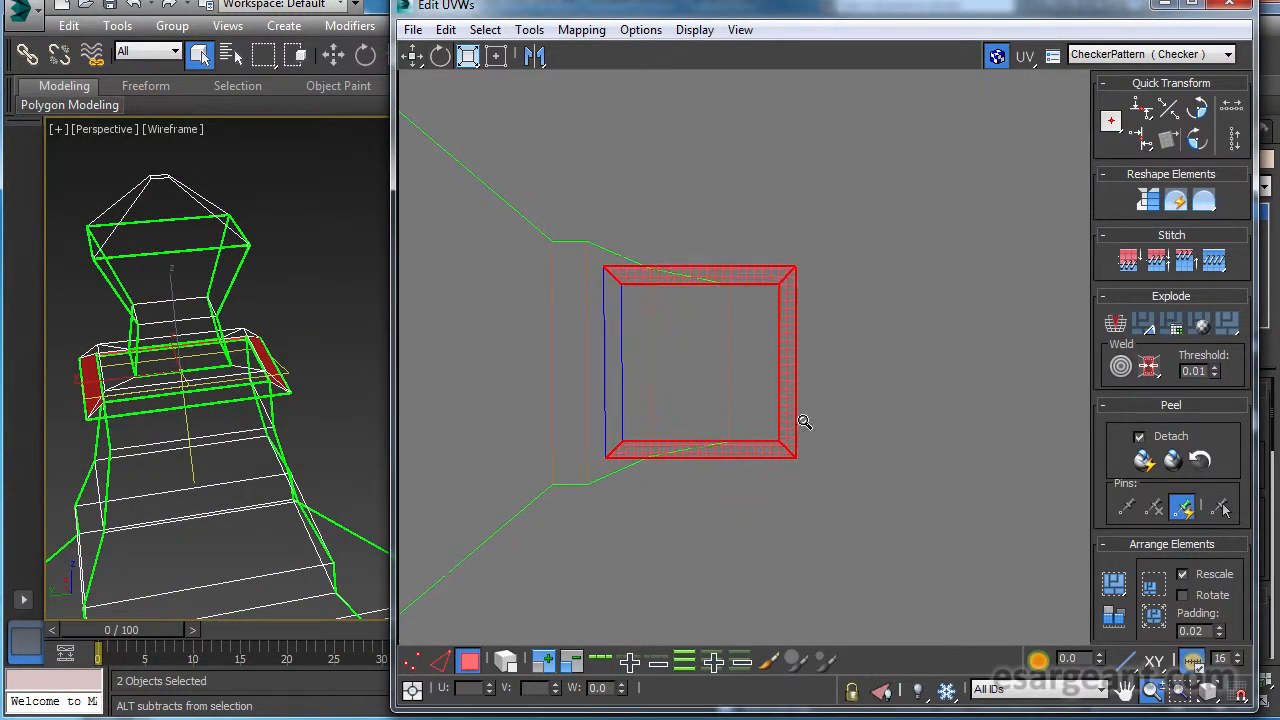
Select the four diagonal corner edges of the collar ring and break the ring apart along them.
left_click(442, 661)
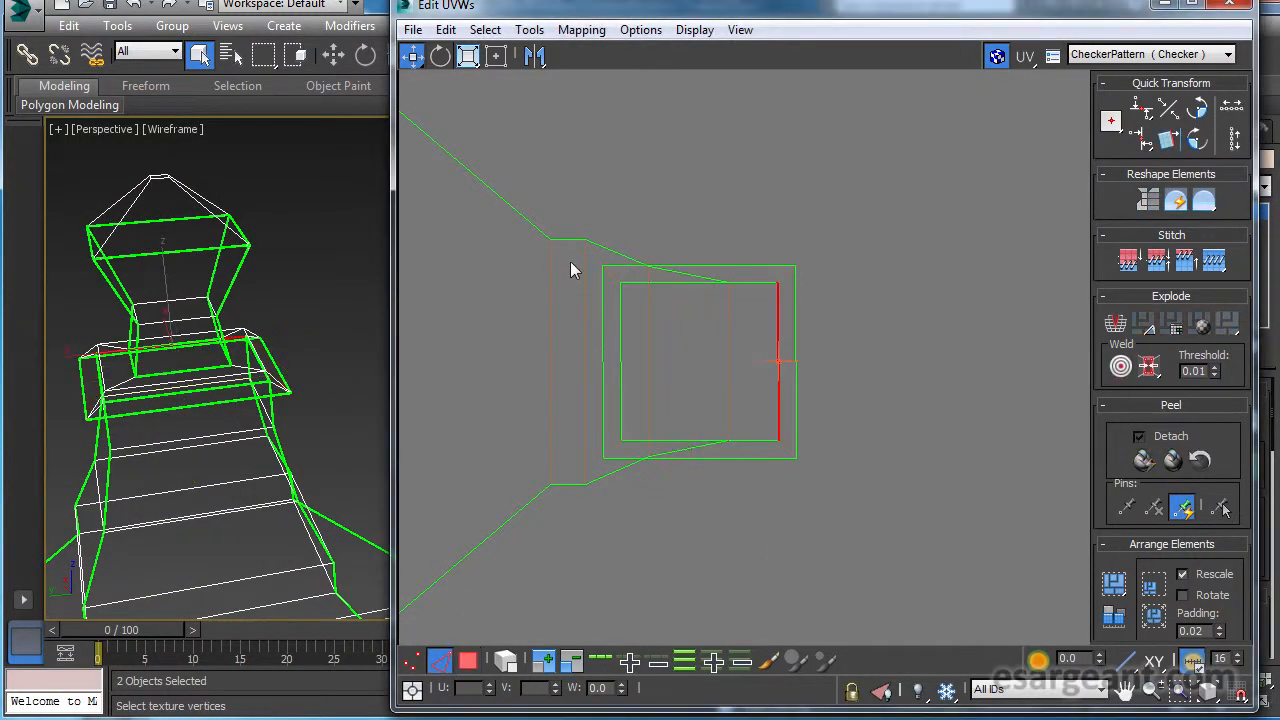
left_click(614, 276)
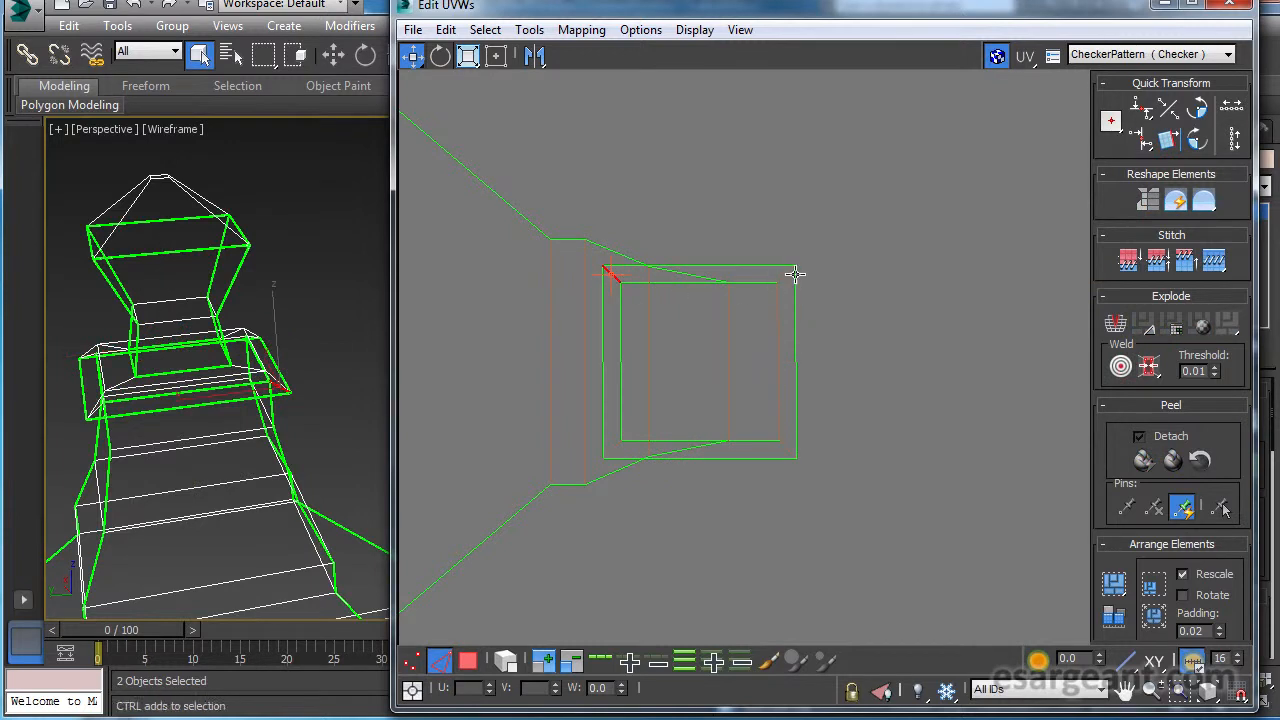
left_click(786, 276, "ctrl")
left_click(787, 448, "ctrl")
left_click(613, 449, "ctrl")
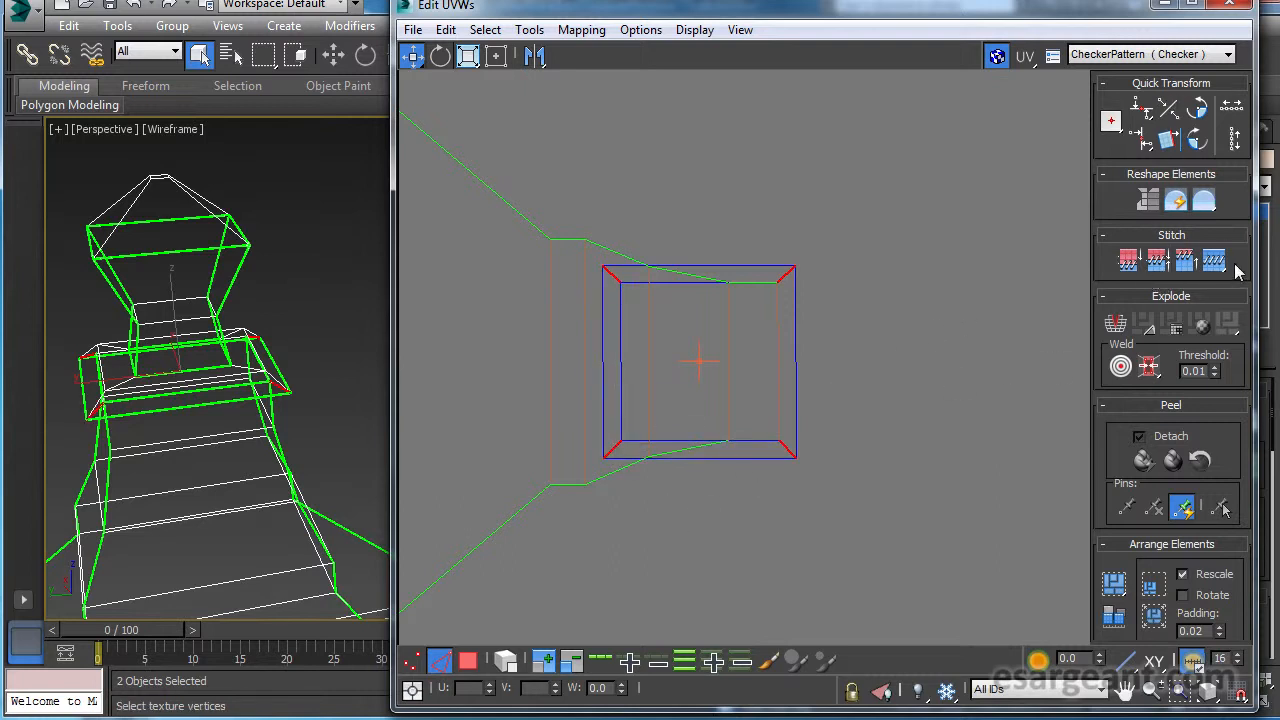
left_click(1118, 328)
Switch to face selection and move the two collar strips along the neck's long sides clear of the neck.
left_click(468, 660)
left_click(771, 420)
left_click(738, 478)
left_click_drag(747, 446, 771, 625)
left_click_drag(767, 275, 771, 76)
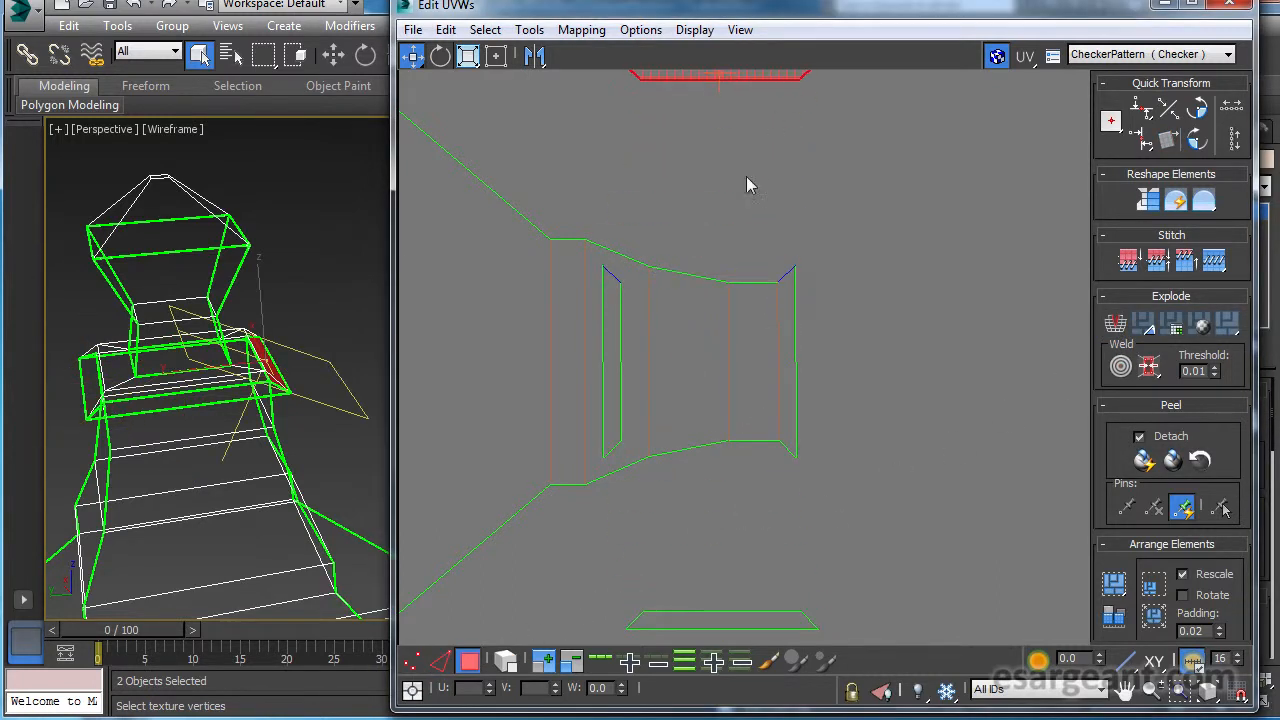
left_click_drag(613, 361, 580, 588)
key("ctrl+z")
left_click(614, 505)
left_click(611, 427)
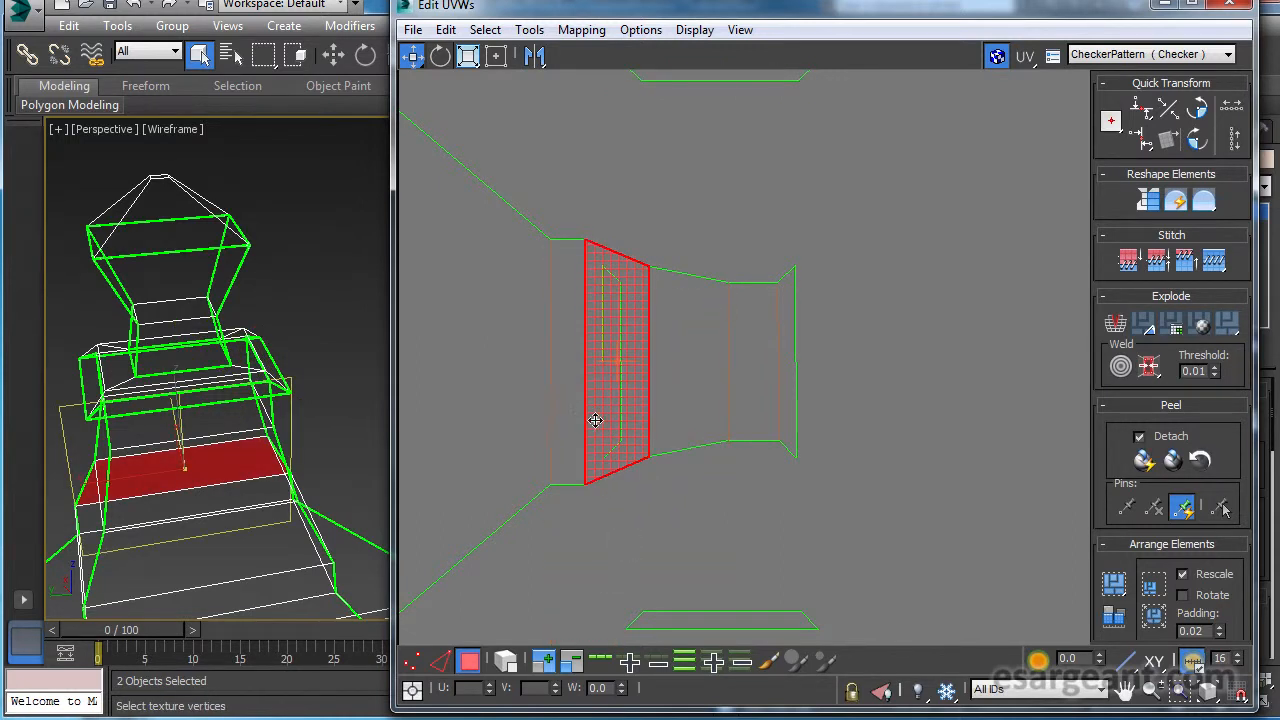
scroll(705, 455, "down", 3)
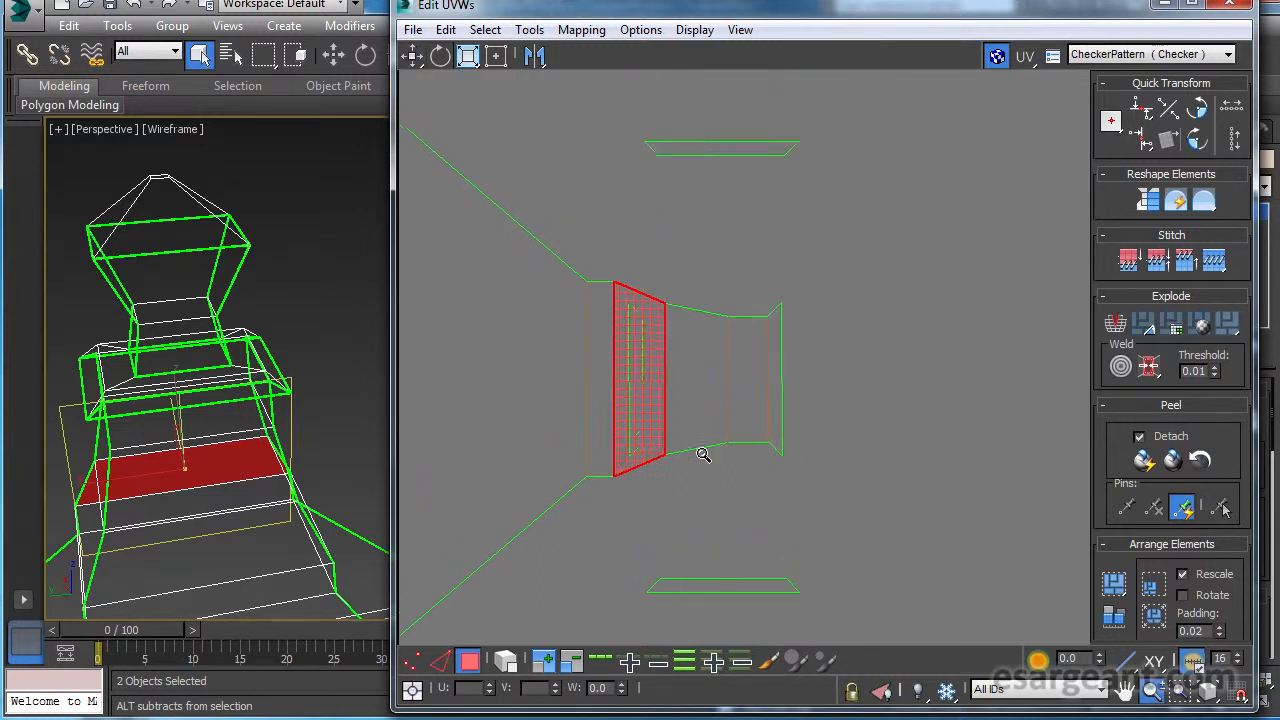
scroll(700, 451, "up", 4)
left_click(763, 538)
scroll(700, 536, "down", 2)
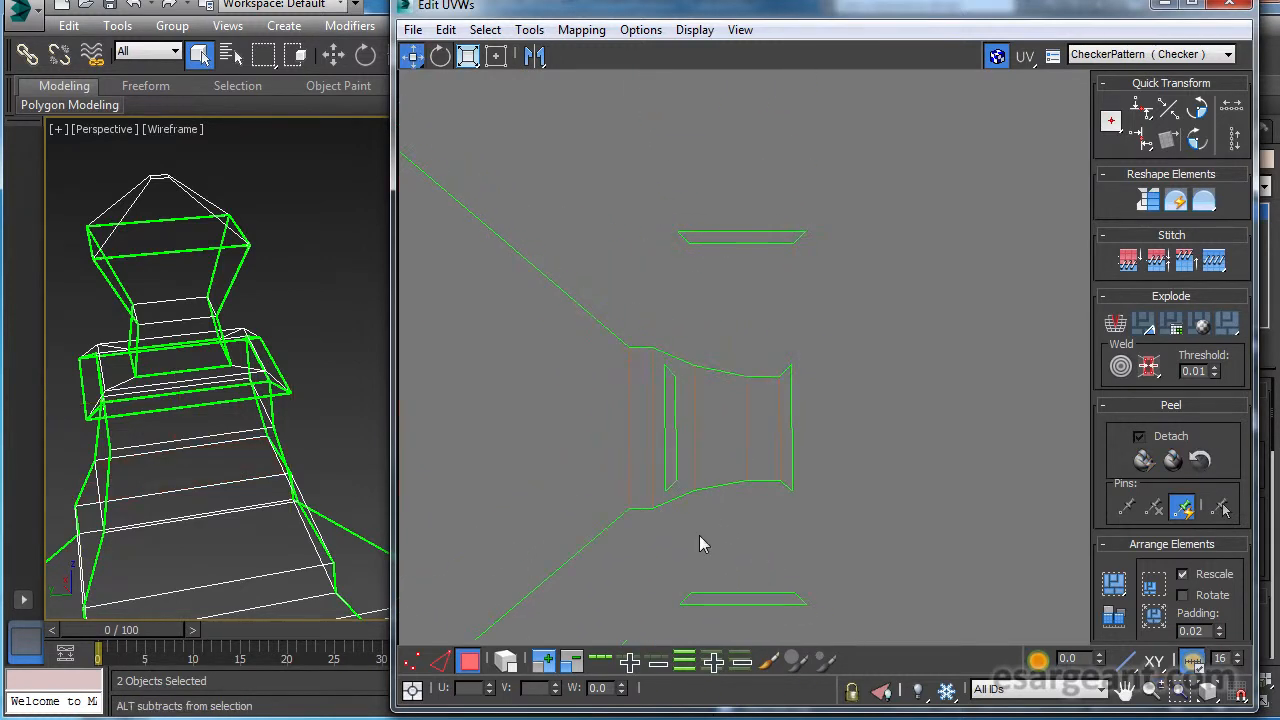
scroll(840, 470, "up", 2)
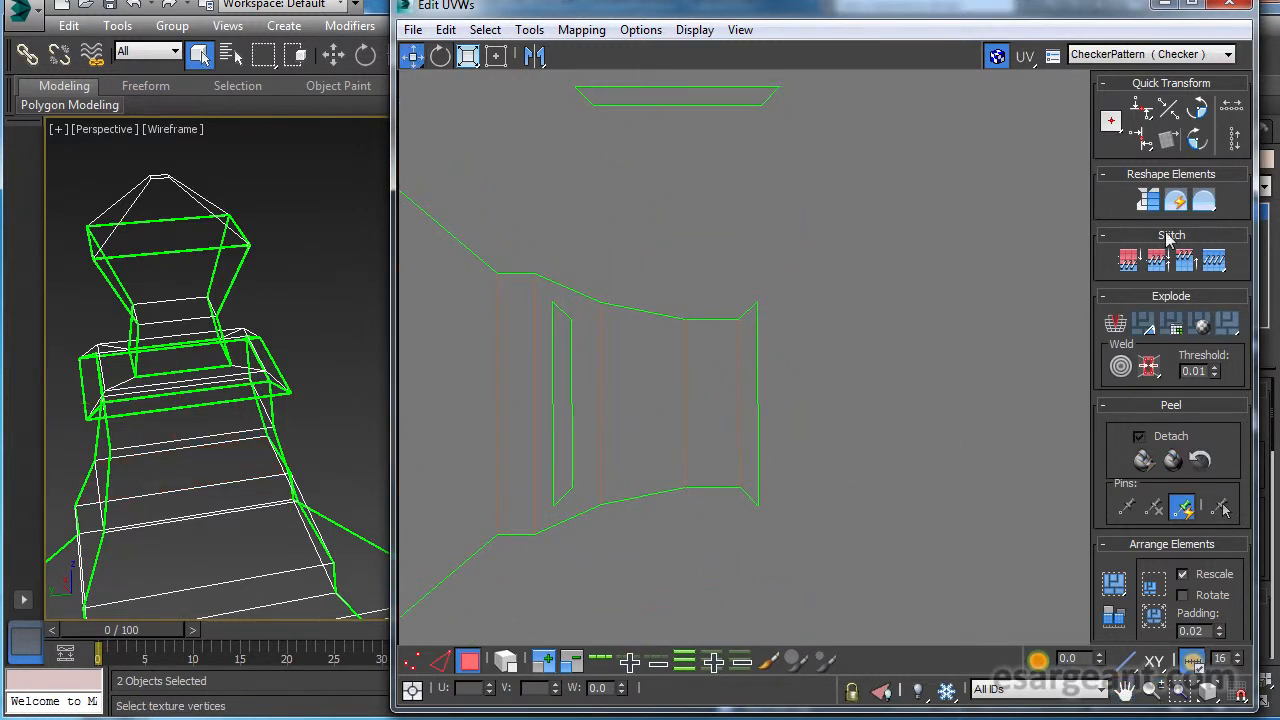
Switch to edge selection and stitch the collar's top ring onto the end edge of the right arm's neck.
left_click(440, 660)
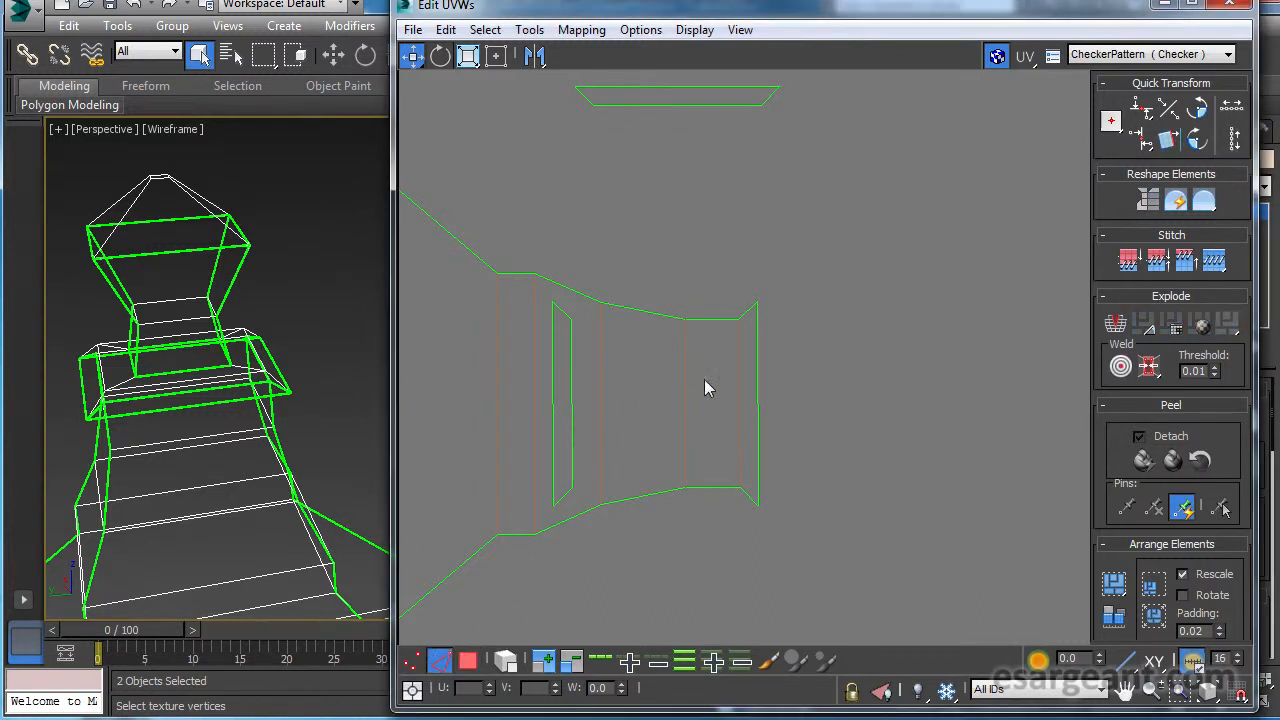
left_click(758, 377)
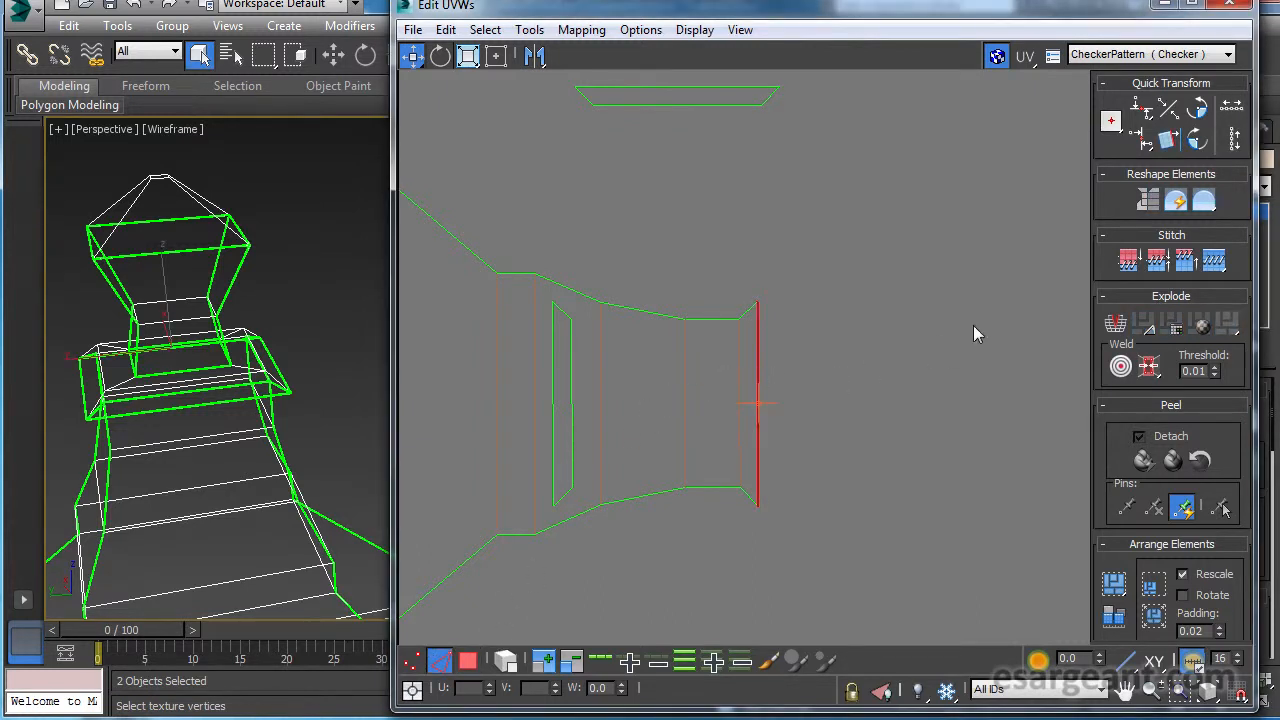
left_click(1182, 260)
middle_click_drag(931, 309, 825, 317)
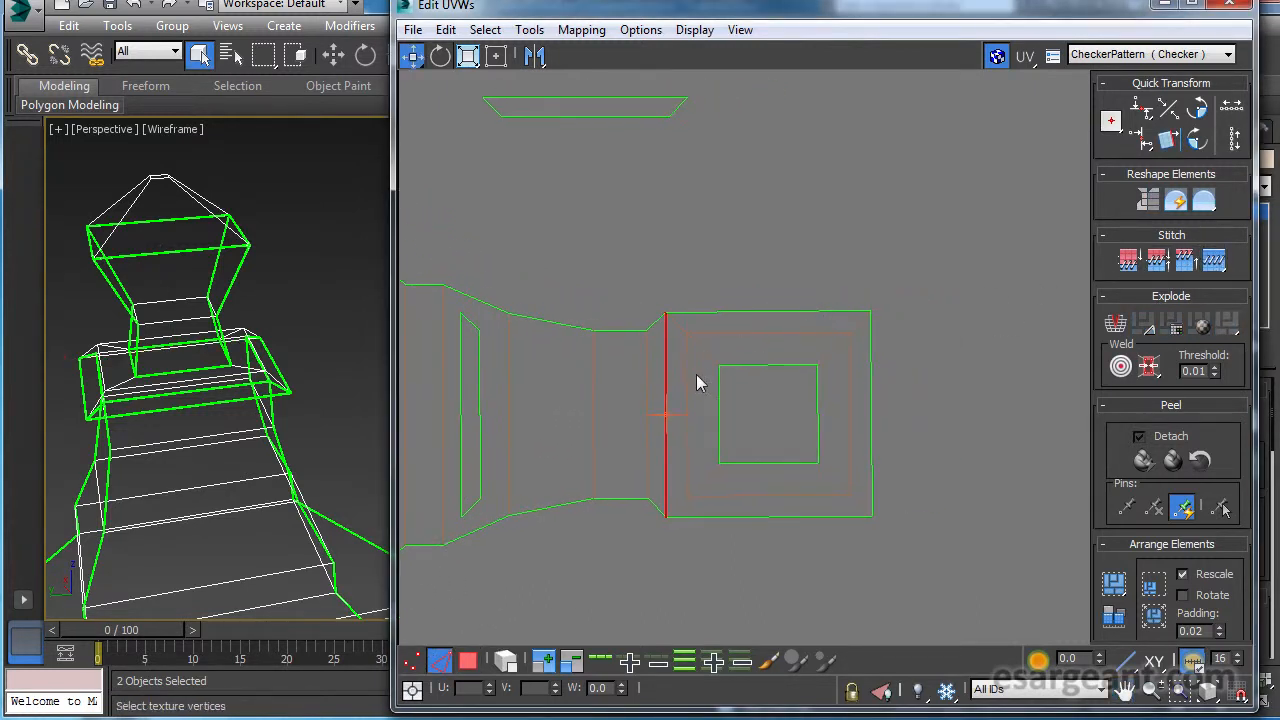
Select the diagonal corner edges of the collar's top ring, both inner and outer, and break the ring apart along them.
left_click(707, 349)
left_click(705, 352)
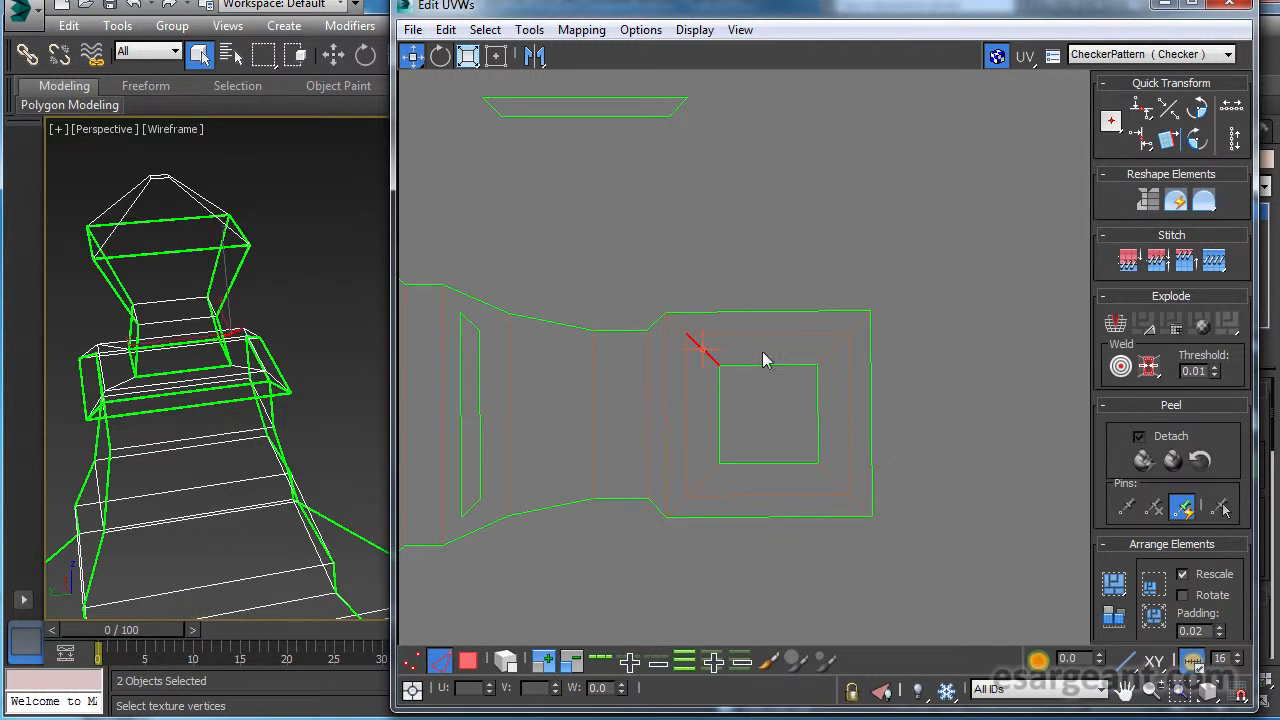
left_click(853, 328, "ctrl")
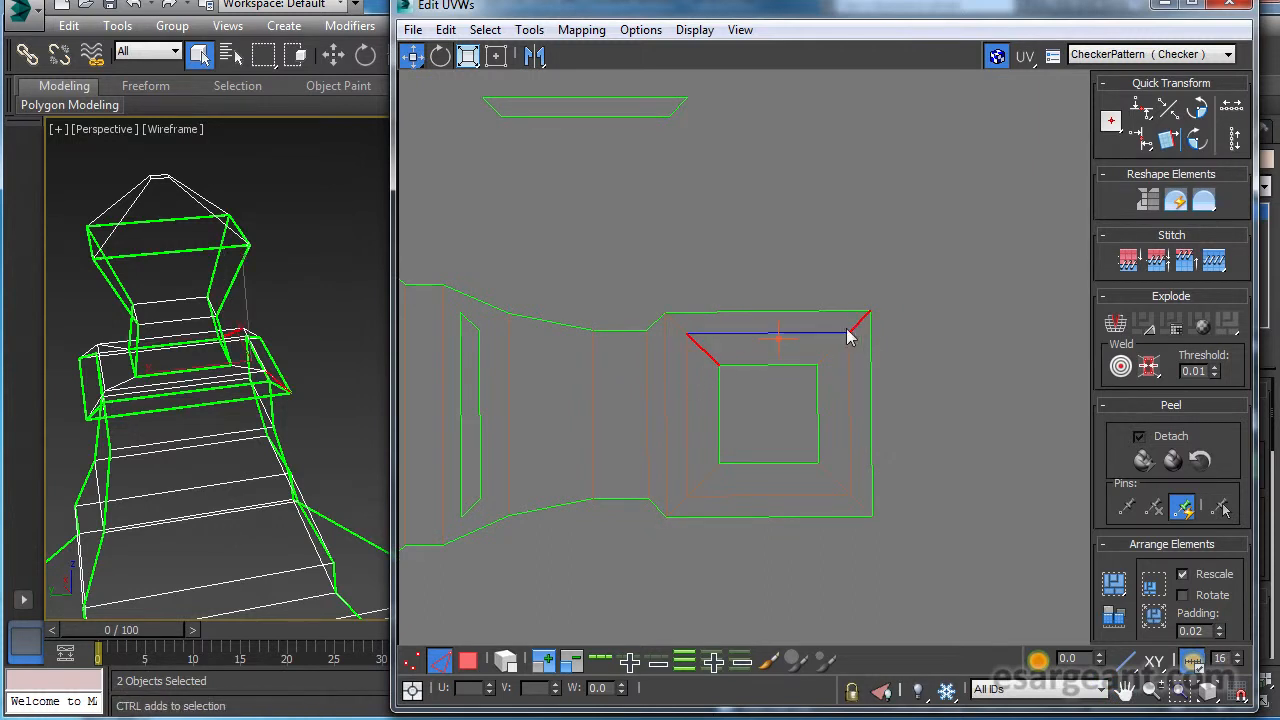
left_click(675, 322, "ctrl")
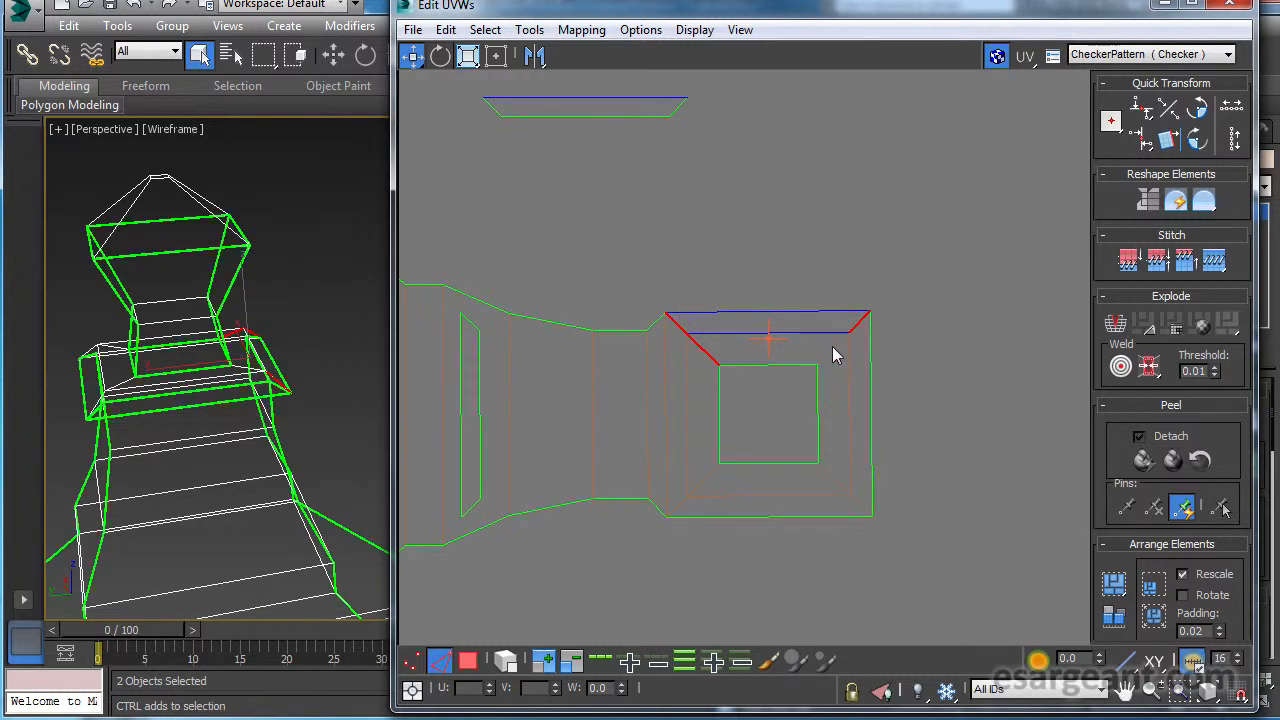
left_click(838, 486, "ctrl")
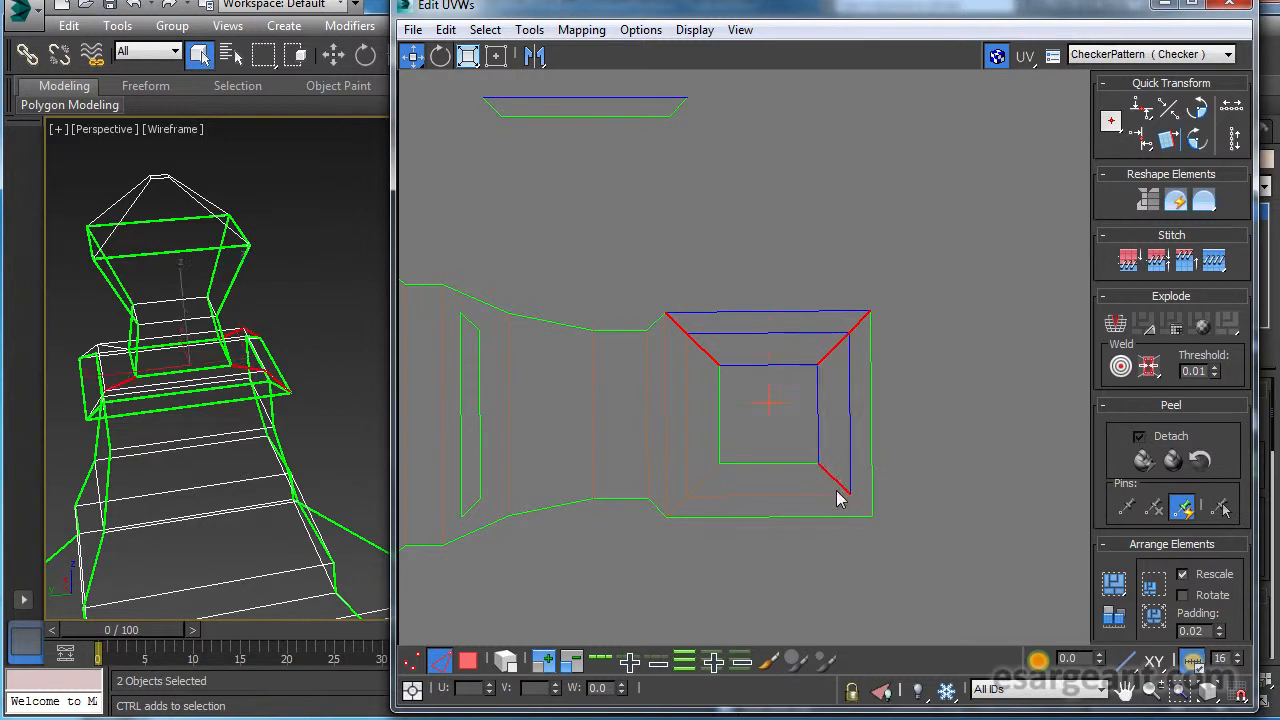
left_click(858, 504, "ctrl")
left_click(712, 470, "ctrl")
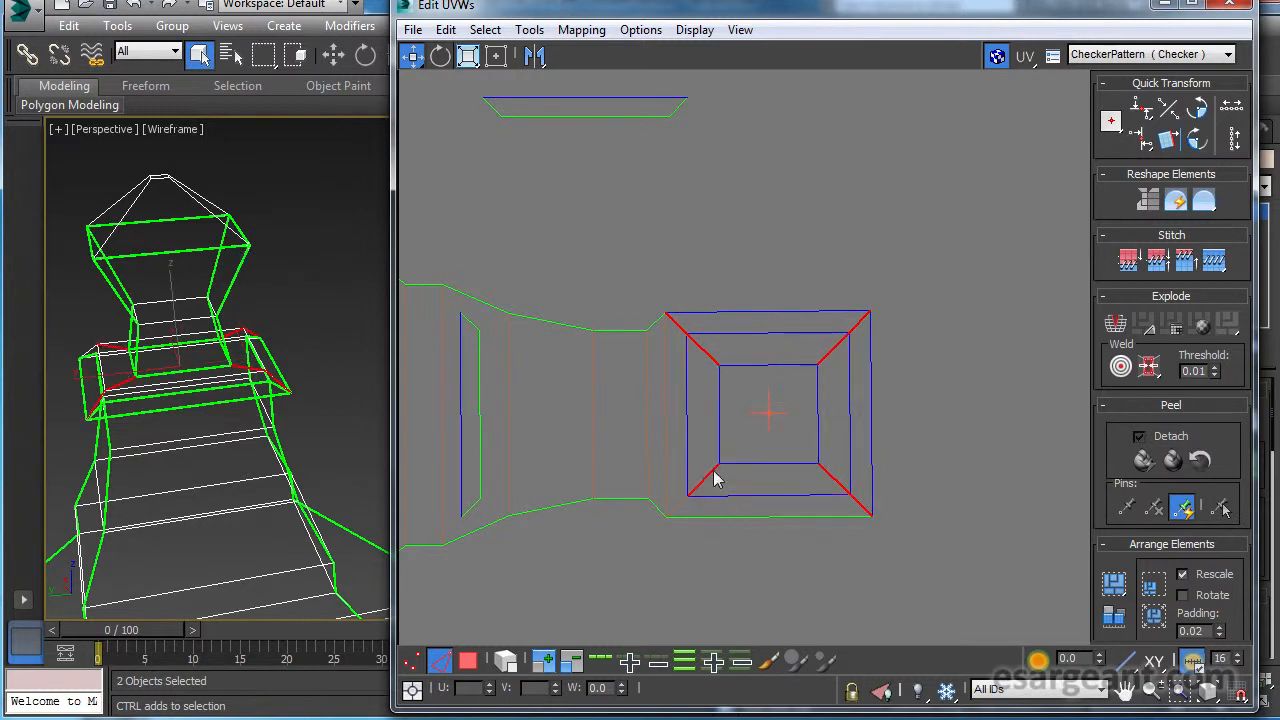
left_click(678, 504, "ctrl")
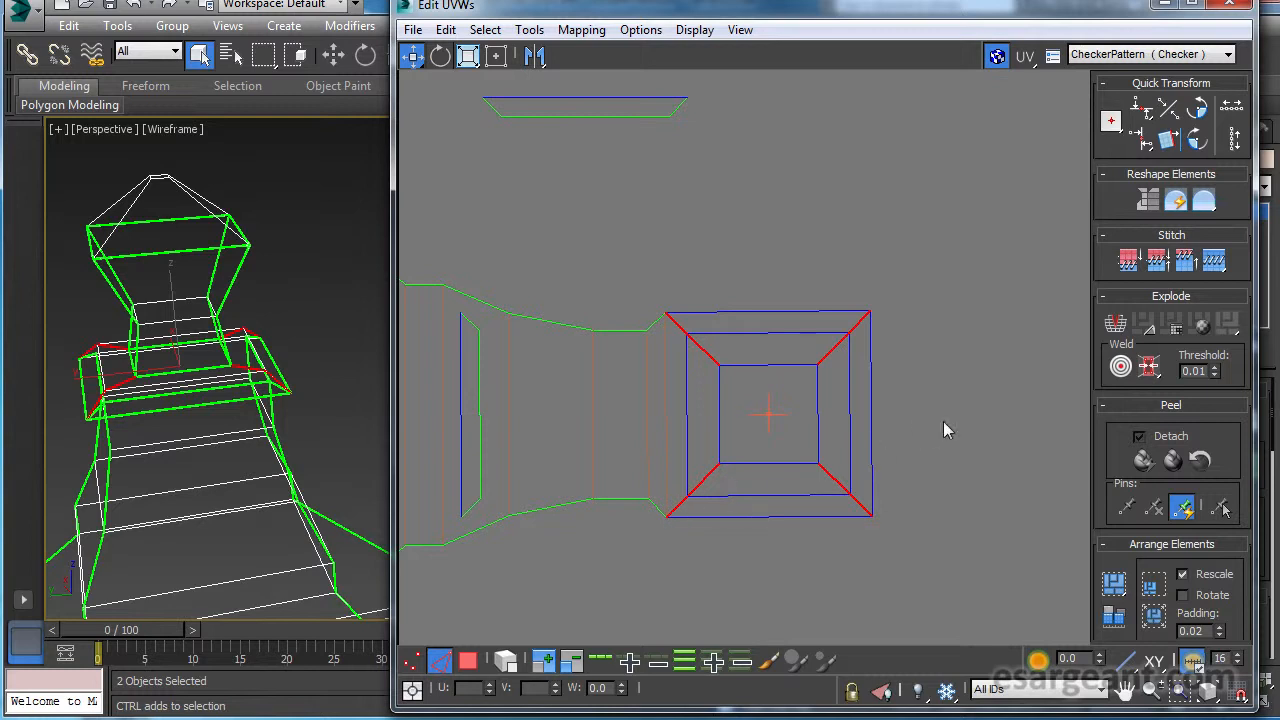
left_click(1117, 326)
scroll(809, 446, "down", 3)
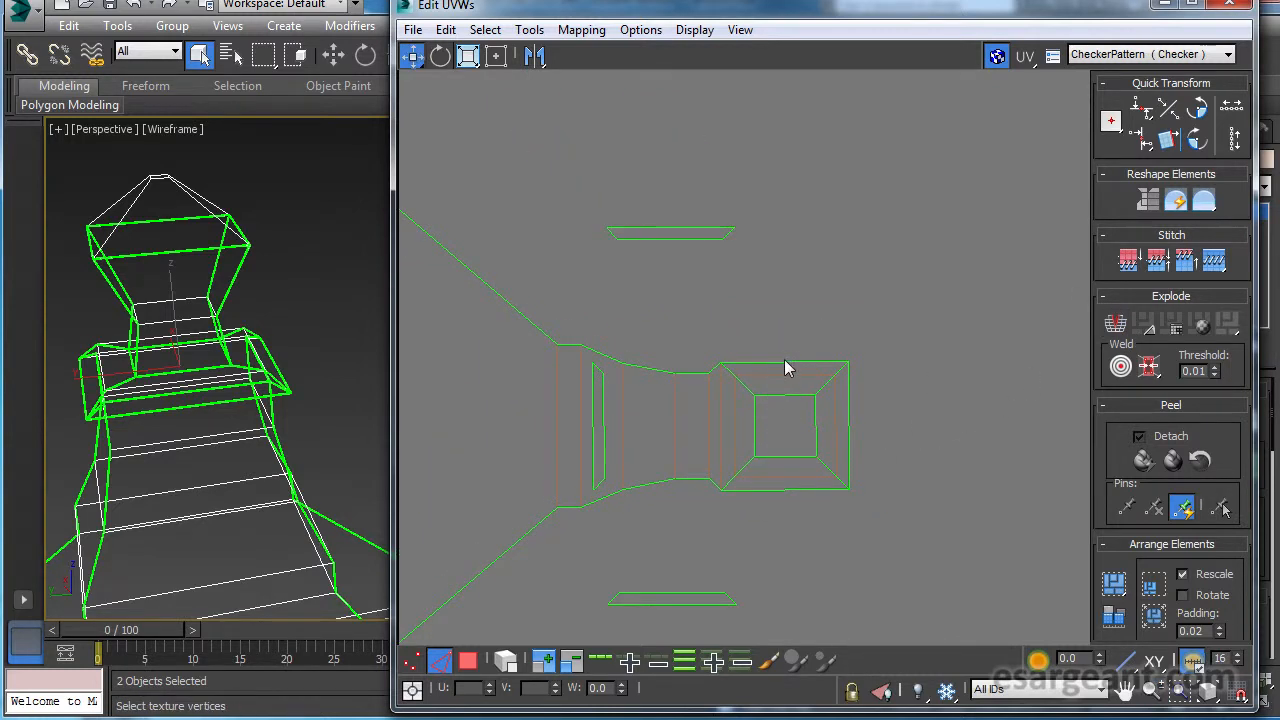
Switch to face selection and move the three unattached sides of the collar's top ring clear of the right arm.
left_click(474, 662)
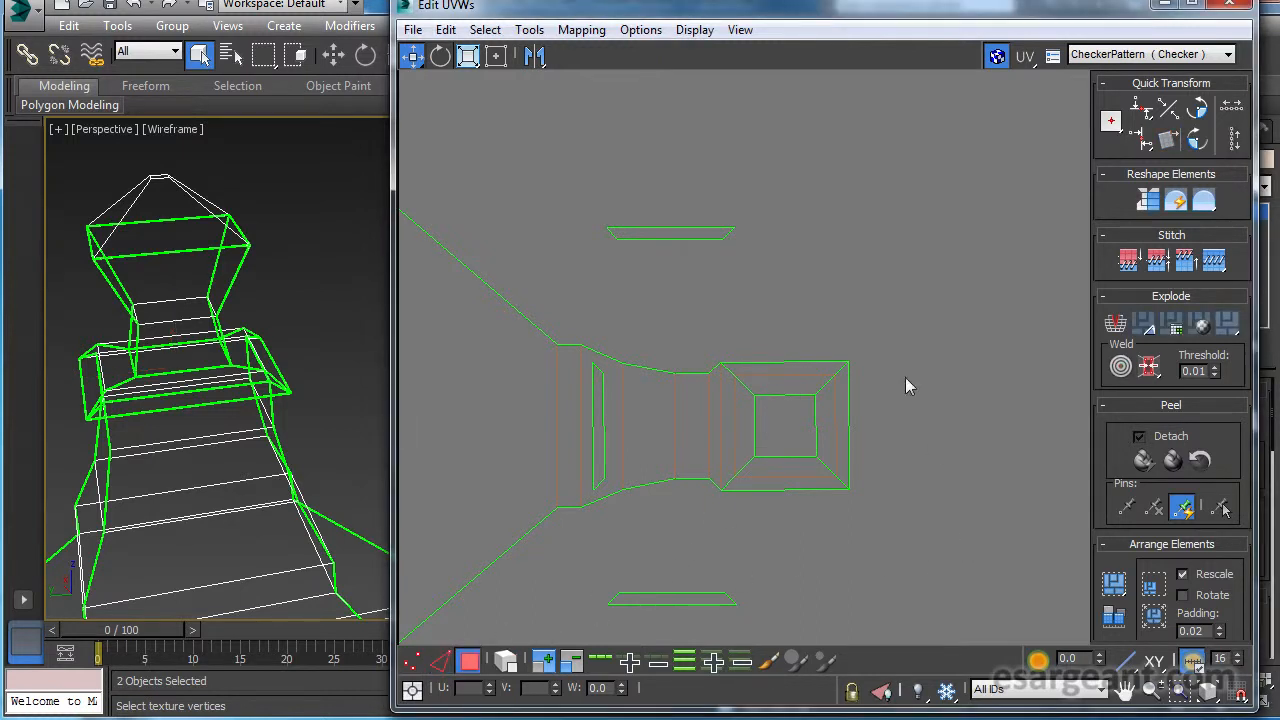
left_click(777, 380)
left_click_drag(777, 380, 835, 590)
scroll(858, 469, "up", 1)
scroll(858, 469, "up", 4)
middle_click_drag(832, 440, 892, 437)
scroll(903, 434, "up", 1)
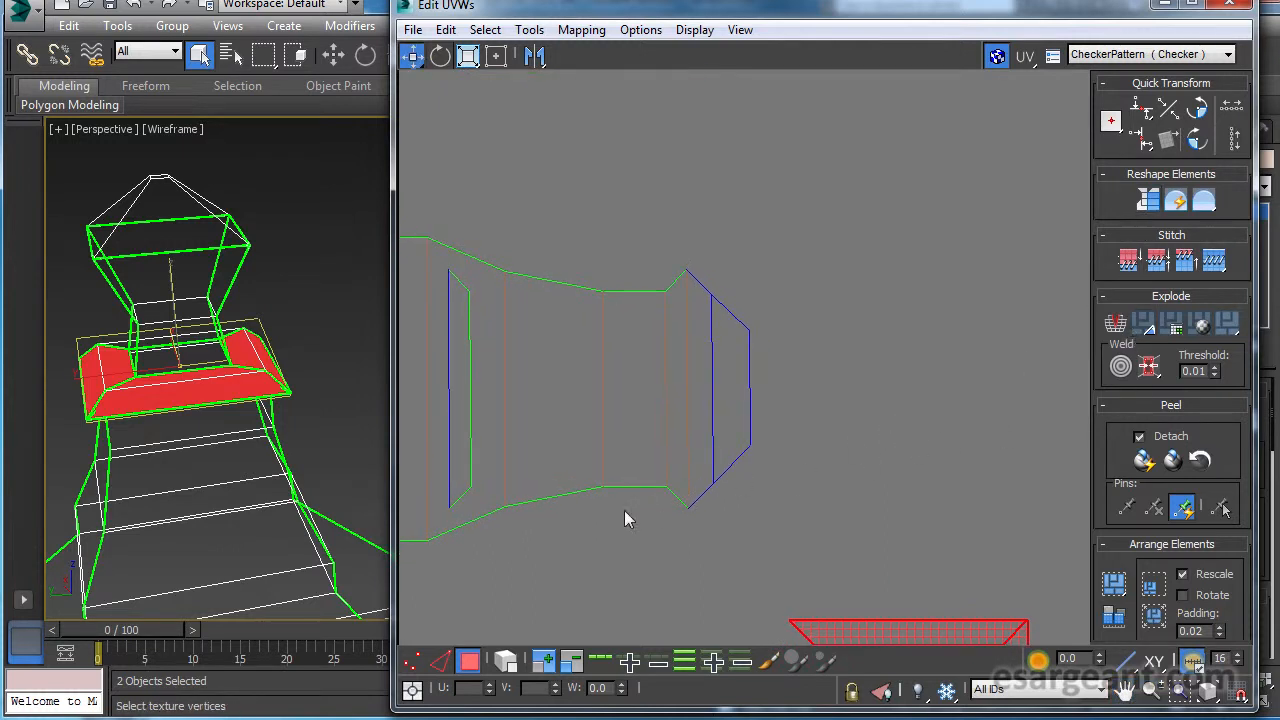
In edge mode, stitch the finial's flared side onto the right arm's collar end and the pyramid cap onto the finial's wide edge.
left_click(441, 661)
left_click(750, 386)
left_click(1213, 262)
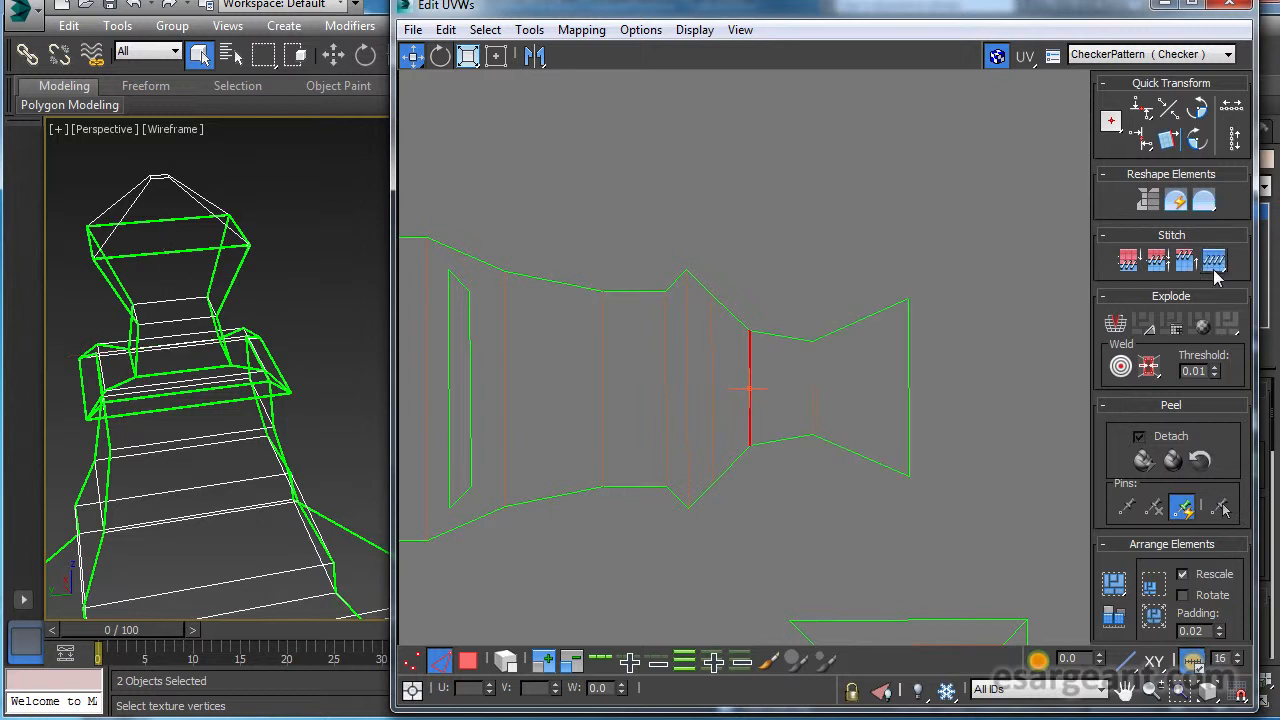
left_click(909, 380)
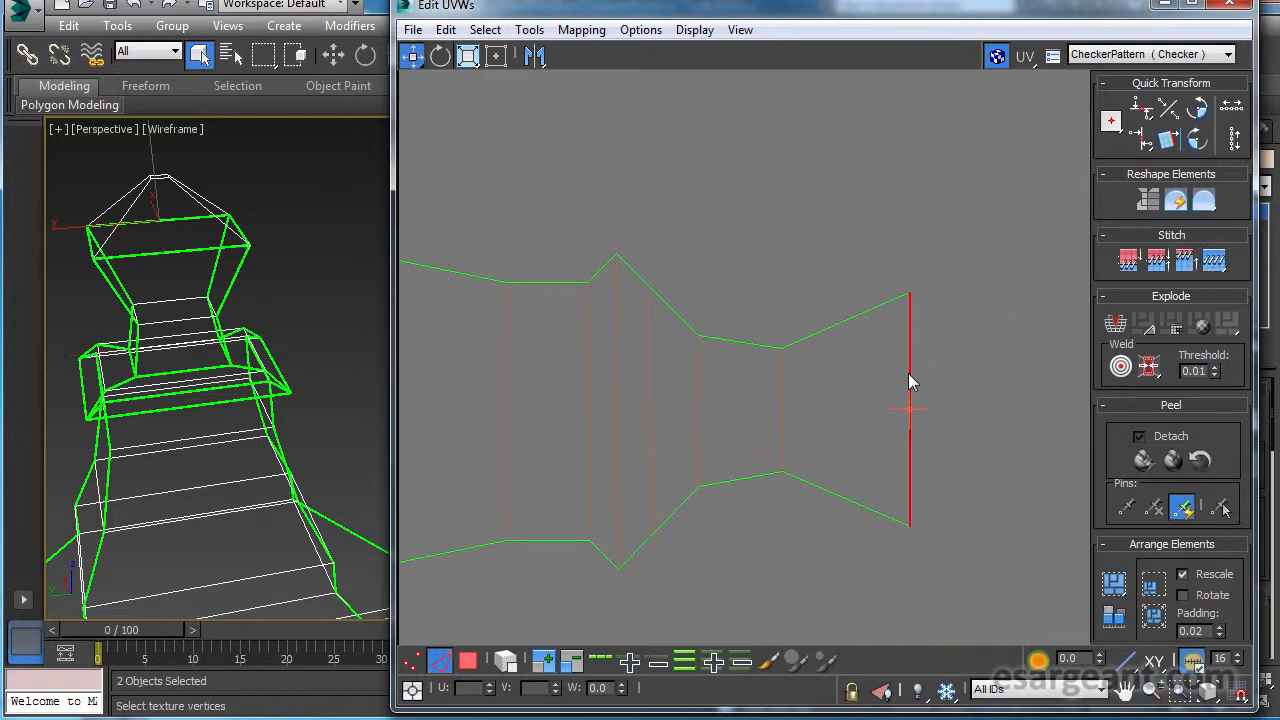
left_click(1213, 262)
scroll(851, 292, "down", 1)
middle_click_drag(851, 292, 741, 340)
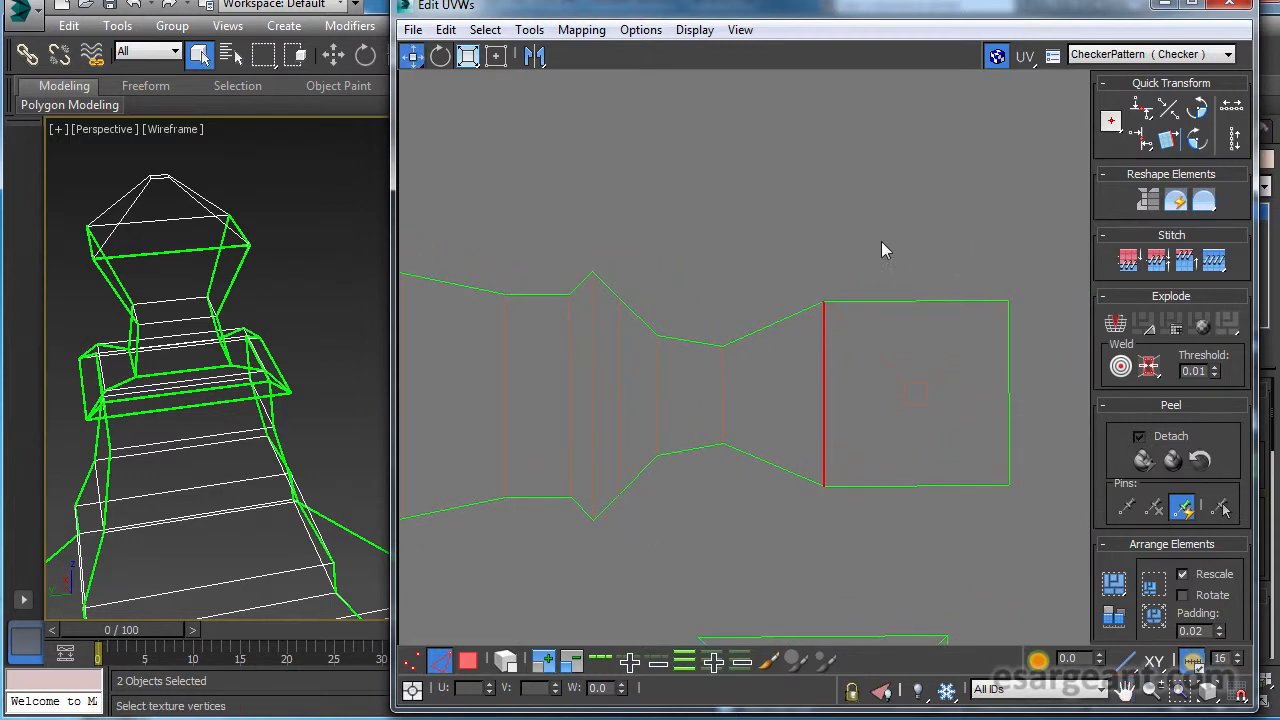
Select the pyramid cap's edges, set the perspective viewport to Shaded and orbit to see the cap from above.
left_click_drag(972, 482, 827, 486)
middle_click_drag(332, 279, 254, 221, "alt")
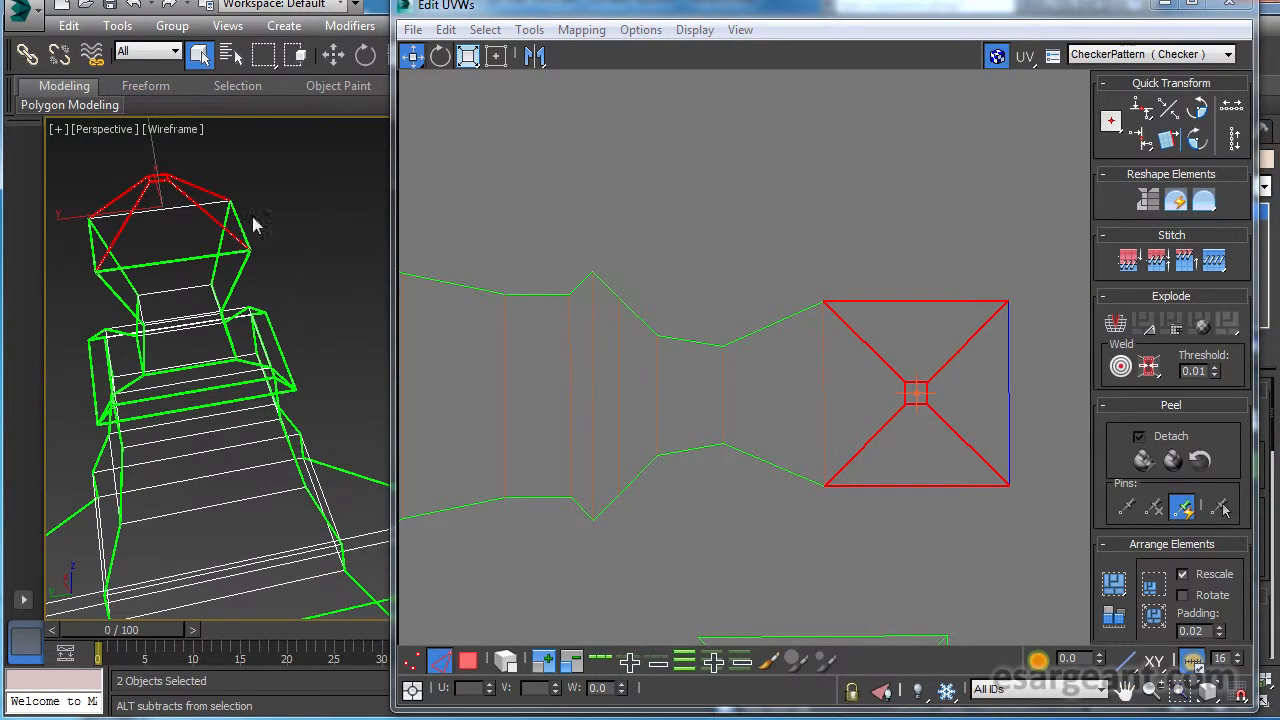
left_click(165, 129)
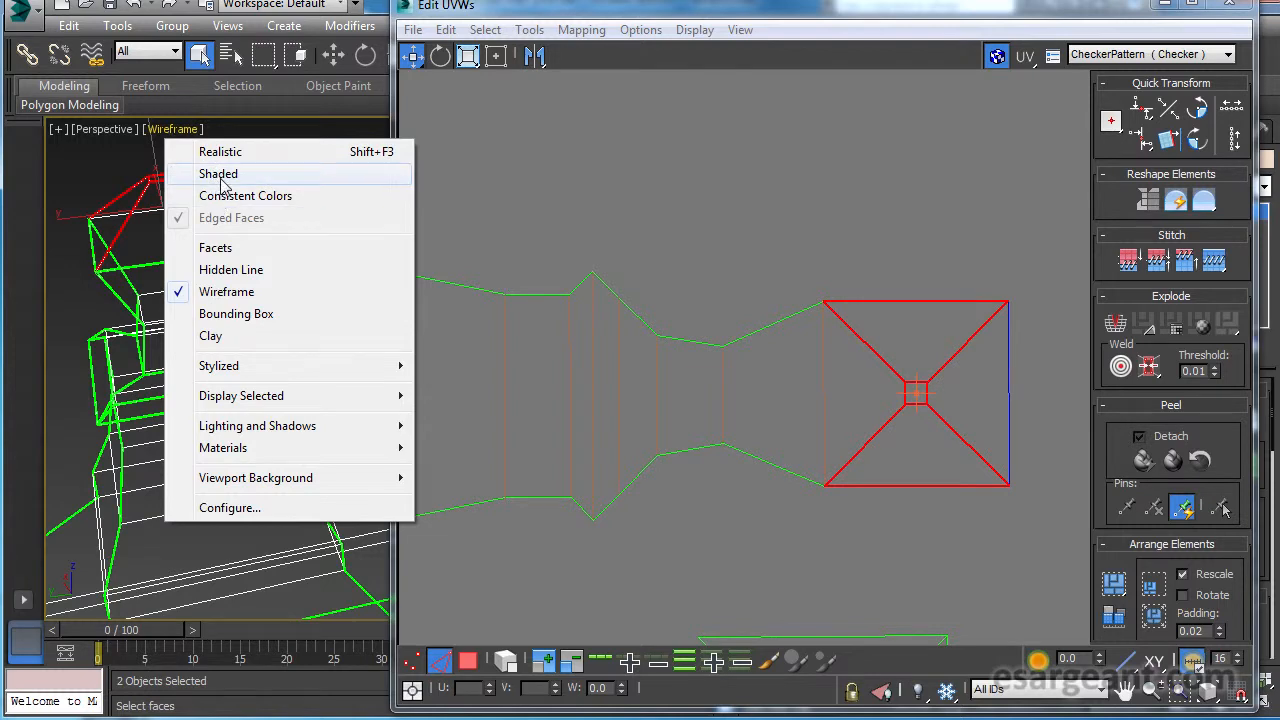
left_click(220, 172)
middle_click_drag(216, 235, 213, 292, "alt")
middle_click_drag(218, 243, 254, 343)
Stitch the collar's underside strip and its top piece onto the end of the upper arm's neck.
scroll(860, 371, "down", 5)
middle_click_drag(683, 387, 1020, 424)
middle_click_drag(670, 260, 856, 423)
middle_click_drag(775, 300, 825, 562)
middle_click_drag(743, 246, 784, 433)
mouse_move(784, 433)
middle_mouse_down("ctrl+alt")
mouse_move(791, 416)
mouse_move(743, 360)
middle_mouse_up("ctrl+alt")
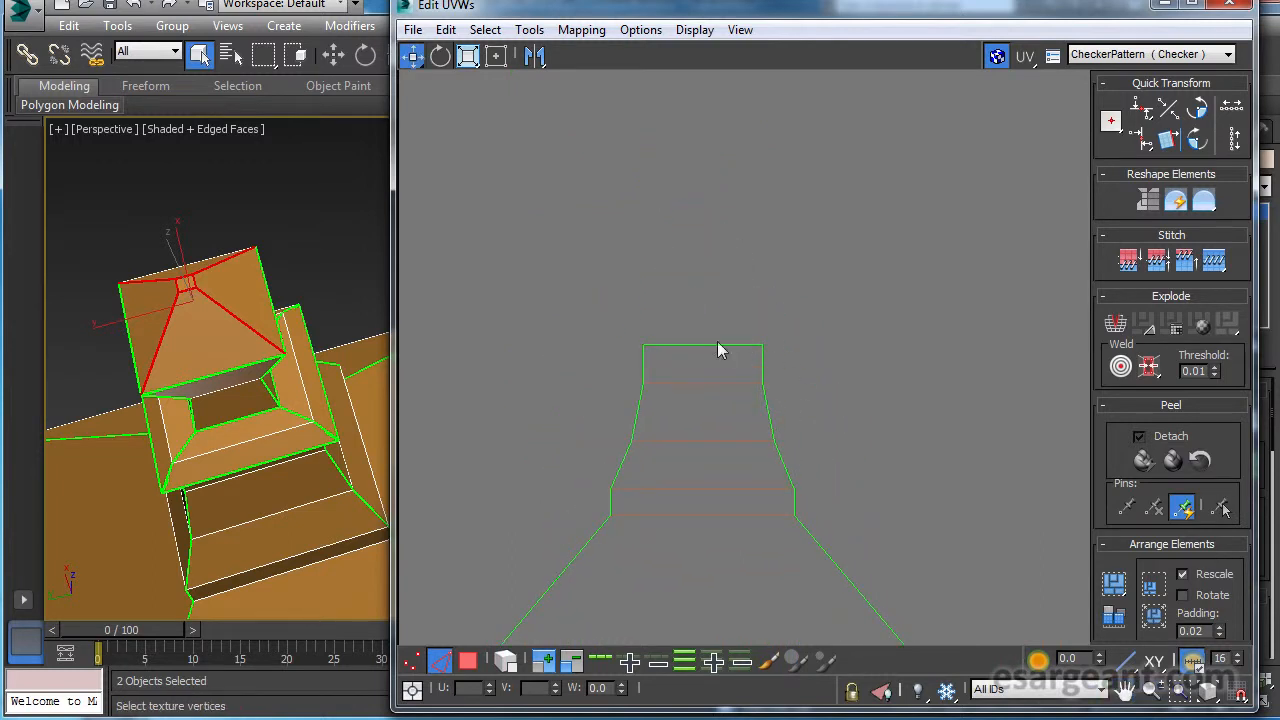
left_click(705, 345)
left_click(1208, 270)
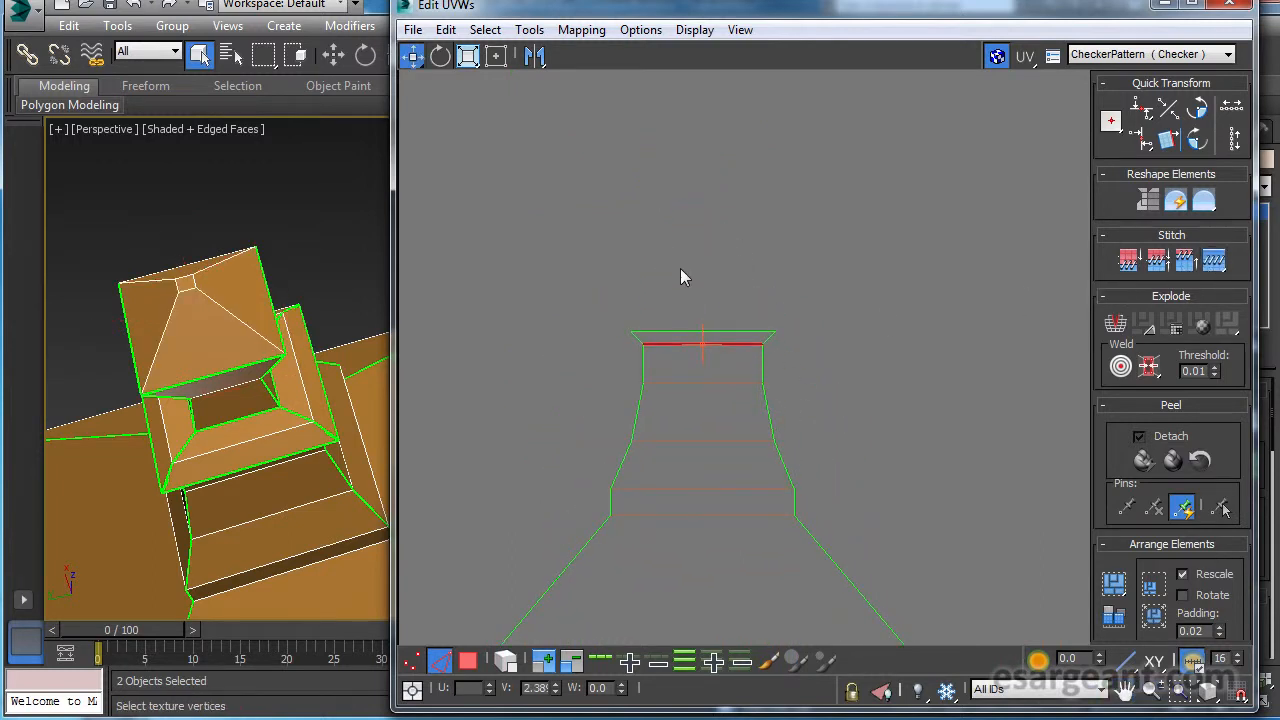
left_click_drag(698, 339, 699, 338)
left_click(1213, 264)
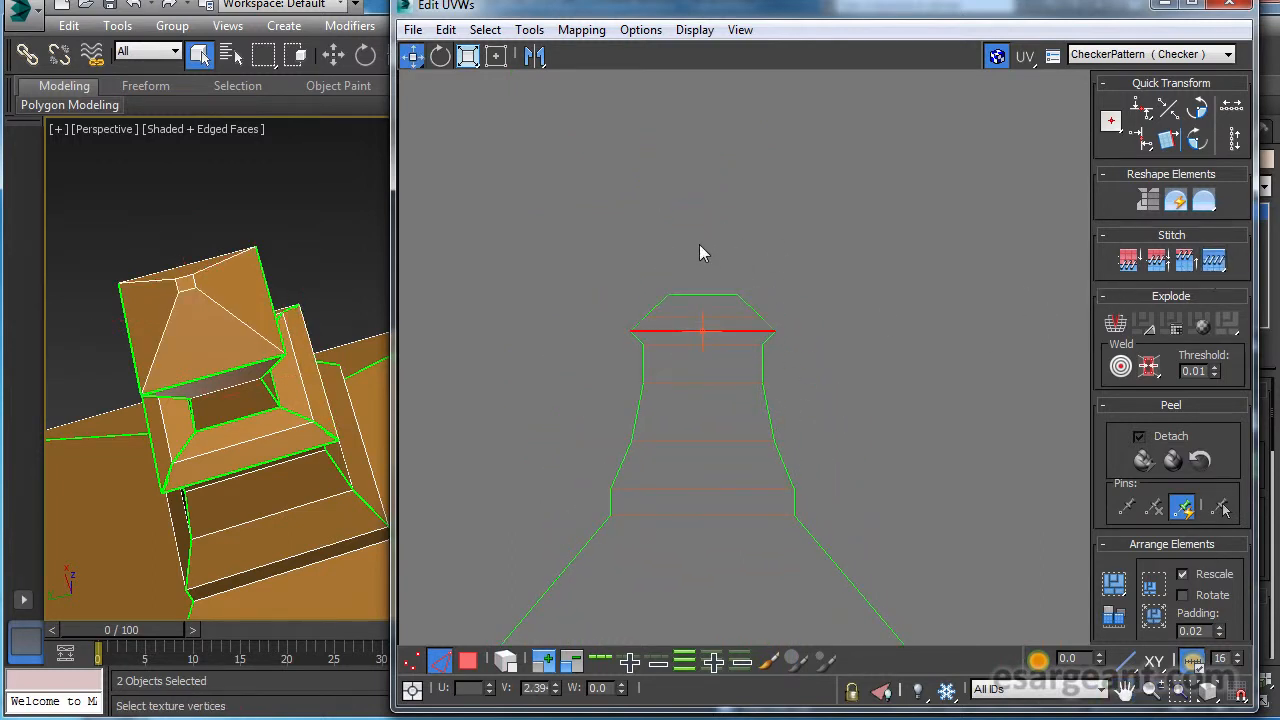
Stitch the finial's side piece onto the upper arm's collar end.
left_click(703, 295)
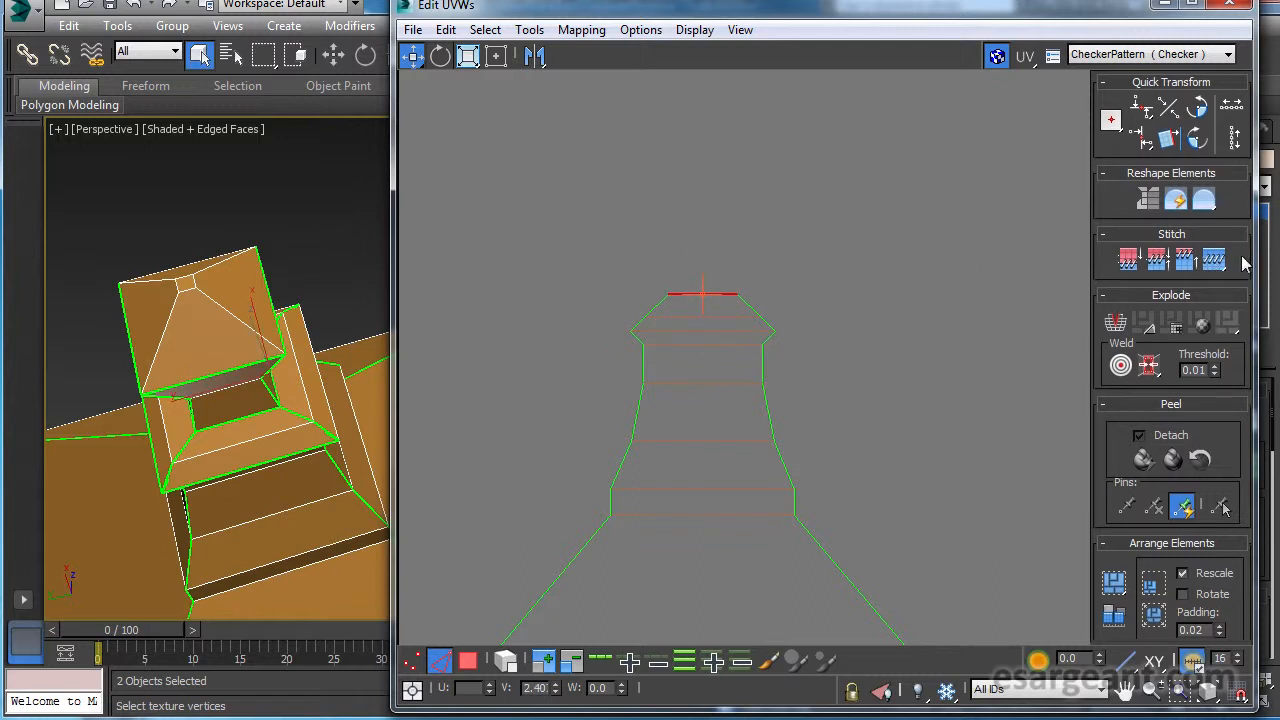
left_click(1213, 262)
left_click_drag(711, 197, 712, 198)
Extend the left arm from its neck by stitching on the collar strip, collar top and finial side in sequence.
scroll(803, 430, "down", 3)
middle_click_drag(690, 392, 891, 260)
middle_click_drag(614, 555, 919, 119)
left_click_drag(631, 356, 678, 371)
left_click(1214, 260)
scroll(605, 362, "up", 5)
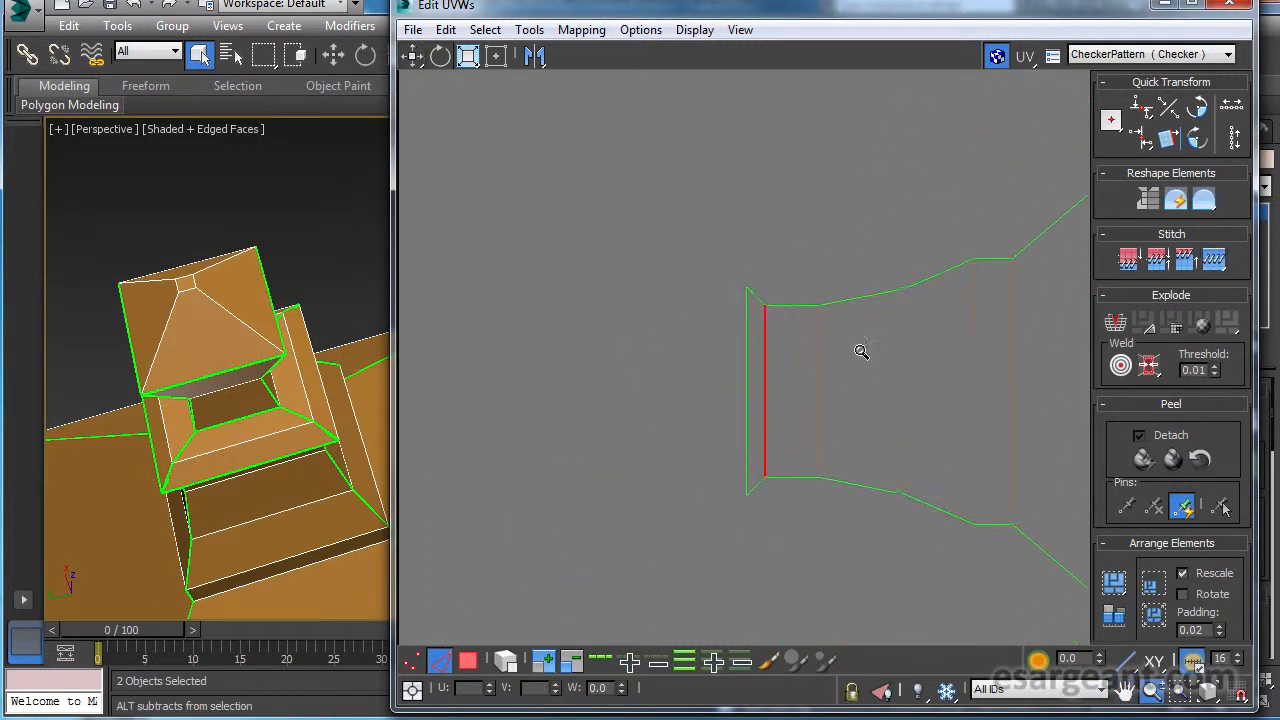
left_click(751, 394)
left_click(1211, 260)
left_click_drag(677, 377, 708, 381)
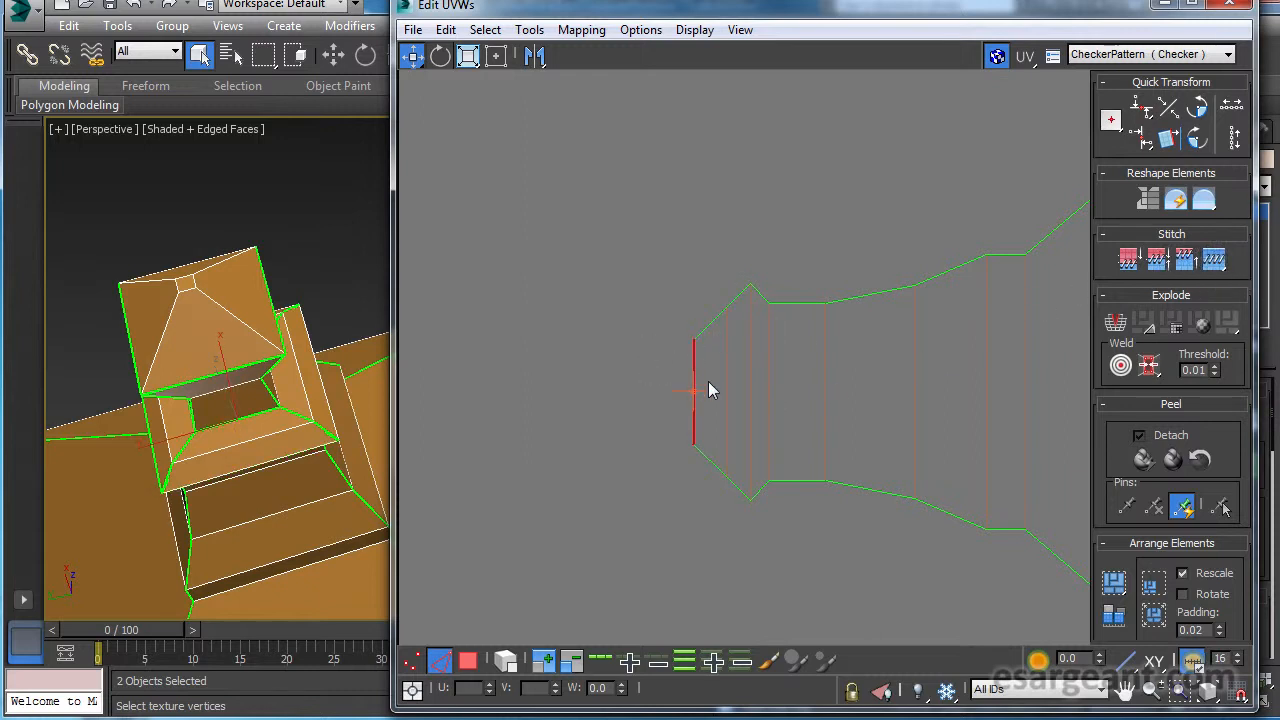
left_click(1215, 263)
Stitch the collar's underside strip and its top piece onto the end edge of the lower arm's neck.
scroll(830, 354, "down", 3)
middle_click_drag(762, 384, 602, 102)
middle_click_drag(960, 410, 620, 285)
middle_click_drag(950, 385, 620, 350)
middle_click_drag(790, 390, 762, 180)
middle_click_drag(800, 542, 656, 185)
left_click(775, 446)
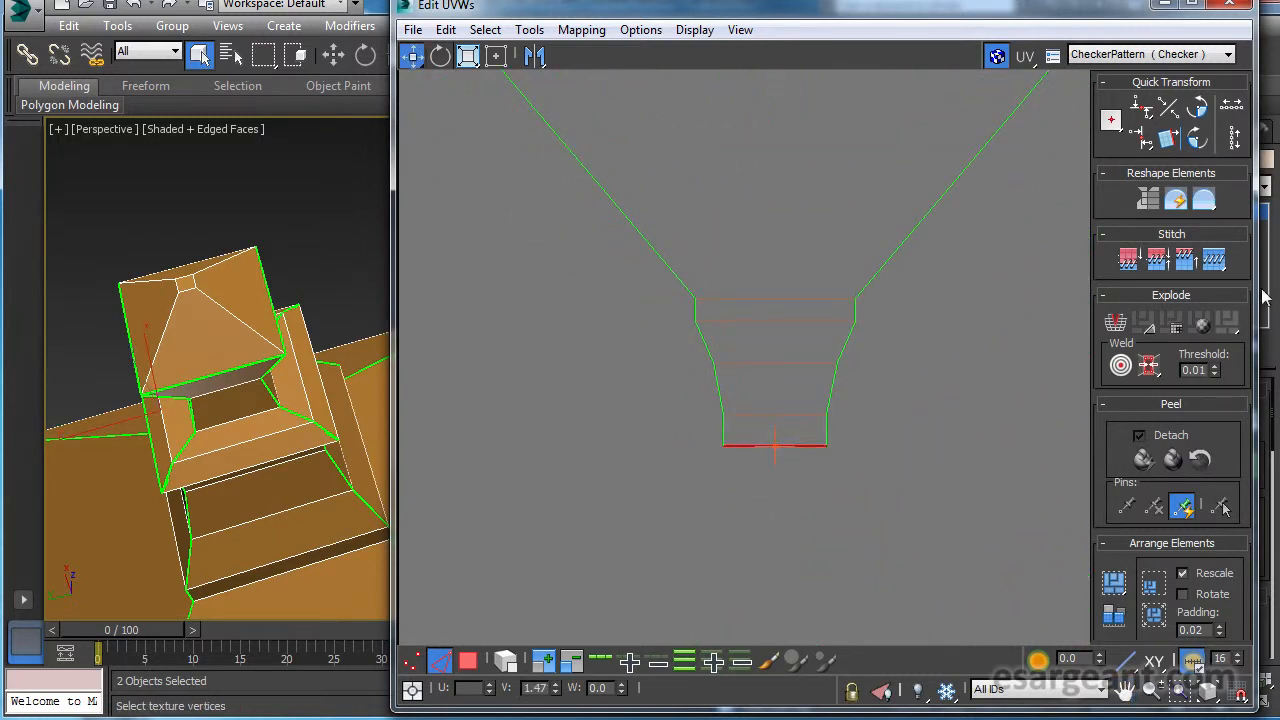
left_click(1216, 260)
left_click(1213, 260)
Locate the remaining small finial piece lying over the checkered texture area.
scroll(782, 520, "down", 8)
middle_click_drag(660, 440, 699, 158)
middle_click_drag(713, 424, 711, 193)
scroll(706, 308, "up", 5)
middle_click_drag(920, 417, 538, 507)
left_click_drag(888, 341, 888, 341)
scroll(895, 287, "down", 5)
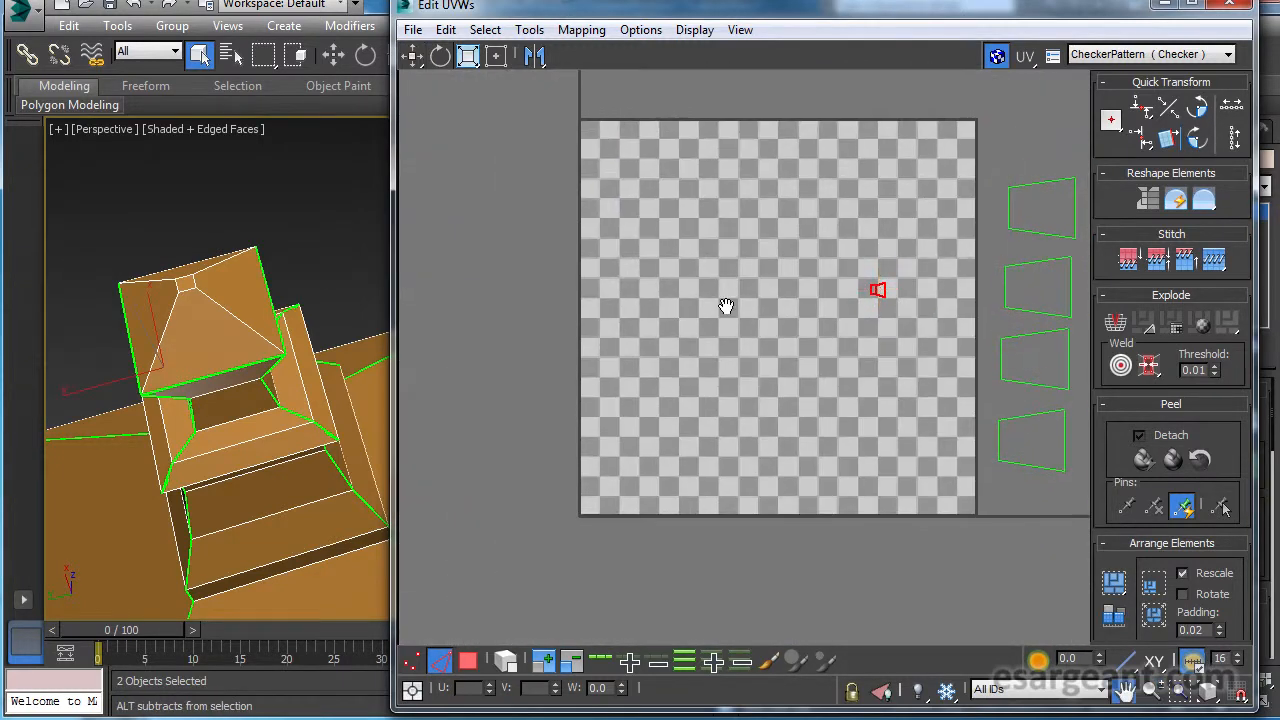
middle_click_drag(768, 135, 765, 558)
middle_click_drag(787, 412, 787, 412)
Stitch the remaining finial side piece onto the lower arm's collar end edge.
middle_click_drag(775, 363, 790, 482)
scroll(769, 480, "up", 5)
scroll(967, 483, "up", 1)
scroll(876, 485, "up", 5)
middle_click_drag(874, 466, 894, 465)
left_click(903, 407)
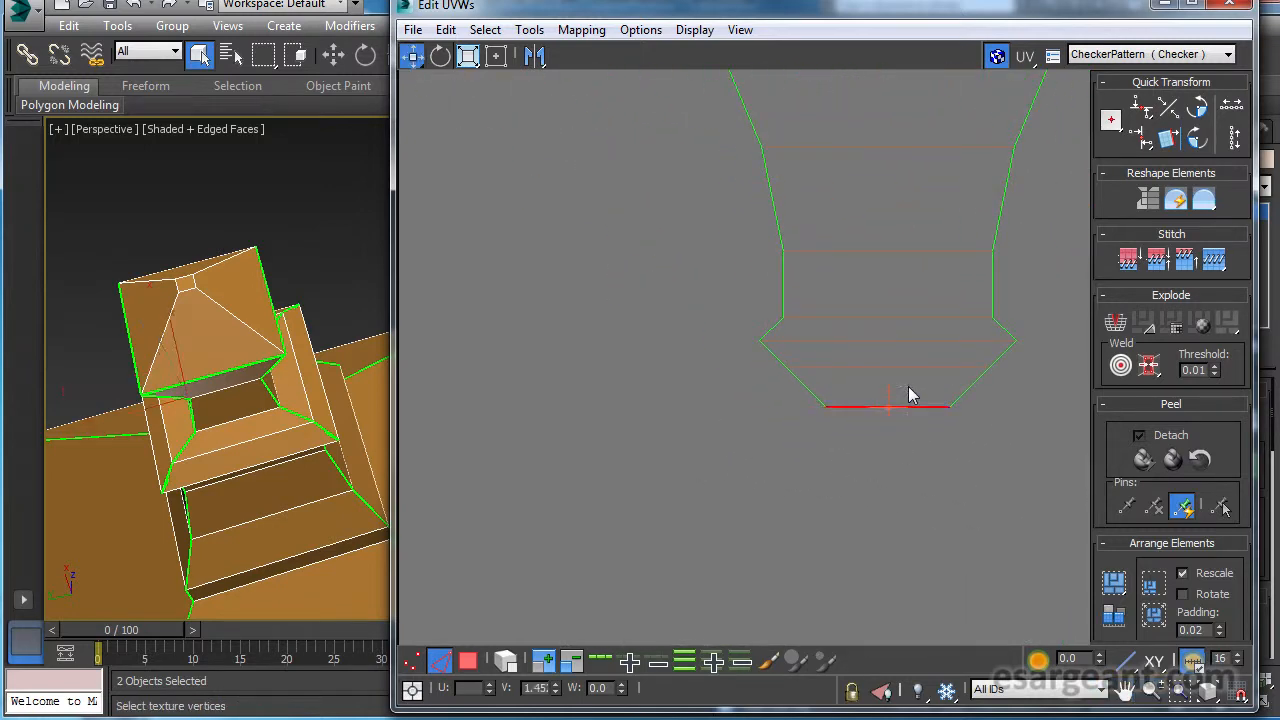
left_click(1214, 265)
Review the whole cross-shaped layout beside the glass pieces and inspect the lamp's roof, neck and finial on the model.
scroll(954, 348, "down", 9)
middle_click_drag(749, 346, 689, 570)
middle_click_drag(821, 531, 815, 406)
scroll(843, 433, "down", 6)
middle_click_drag(748, 483, 750, 340)
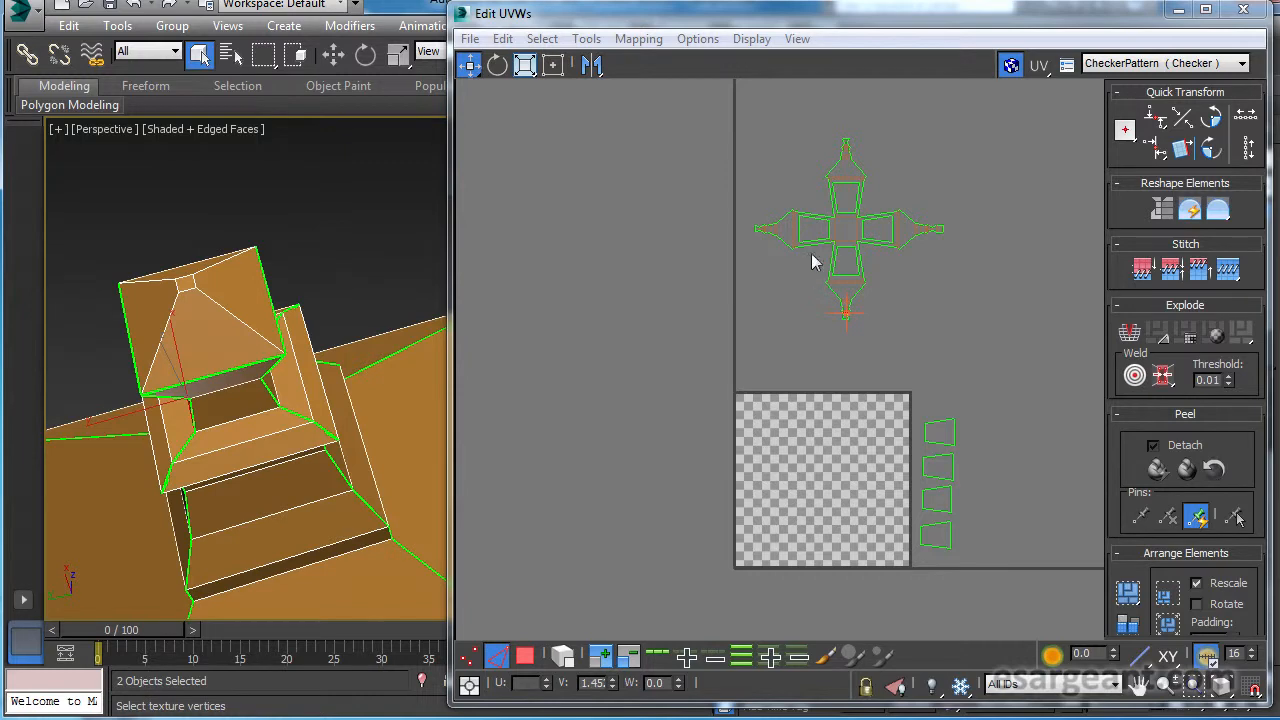
scroll(277, 300, "down", 4)
middle_click_drag(277, 300, 189, 244)
left_click_drag(189, 244, 195, 228, "alt")
middle_click_drag(212, 279, 161, 268)
scroll(208, 140, "down", 3)
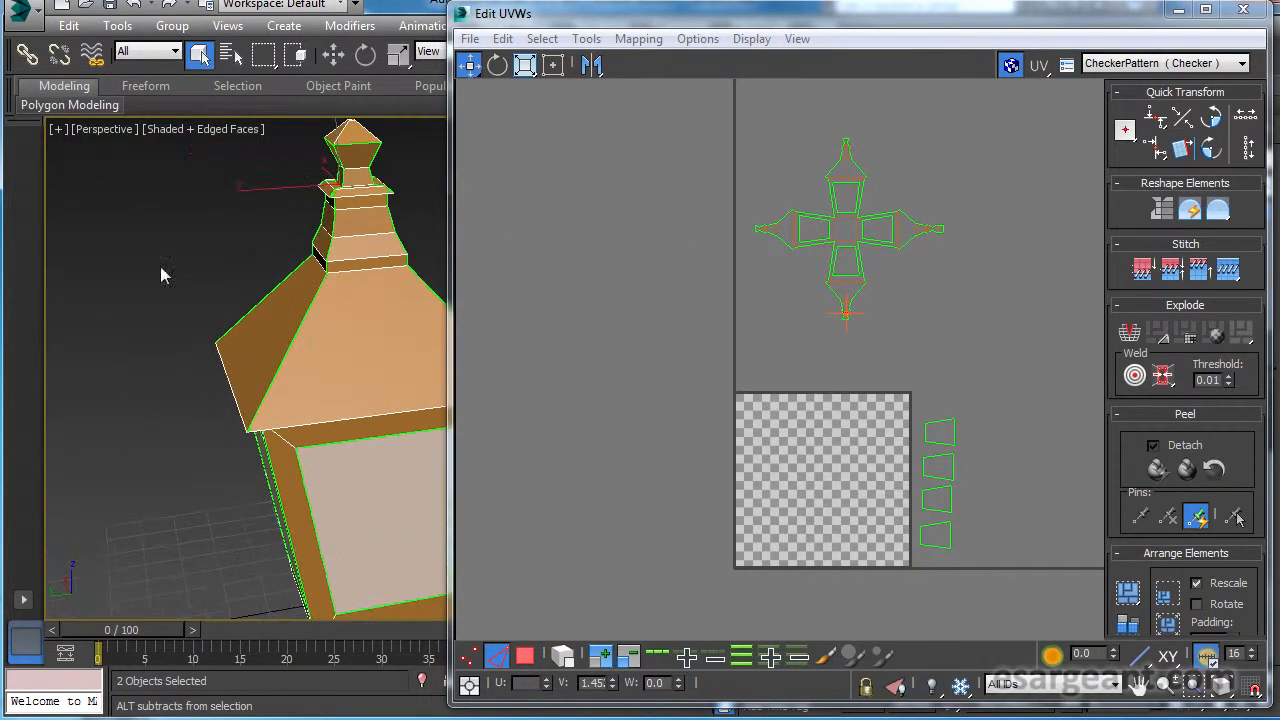
scroll(757, 415, "up", 3)
middle_click_drag(795, 430, 735, 385)
mouse_move(220, 374)
middle_mouse_down("alt")
mouse_move(270, 383)
mouse_move(223, 363)
mouse_move(280, 400)
mouse_move(260, 374)
mouse_move(127, 377)
mouse_move(380, 400)
mouse_move(429, 368)
mouse_move(205, 360)
middle_mouse_up("alt")
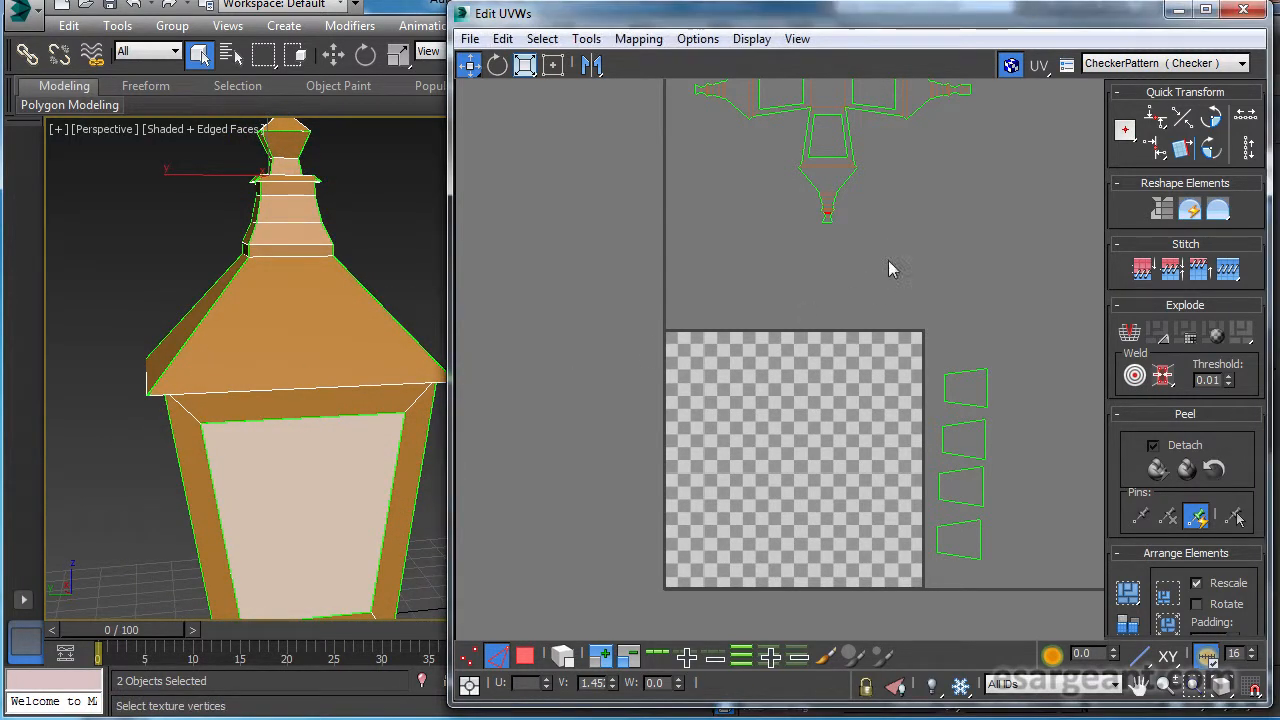
Display the CheckerPattern (Checker) texture on the lamp and check its distribution on the model and layout.
left_click(1128, 61)
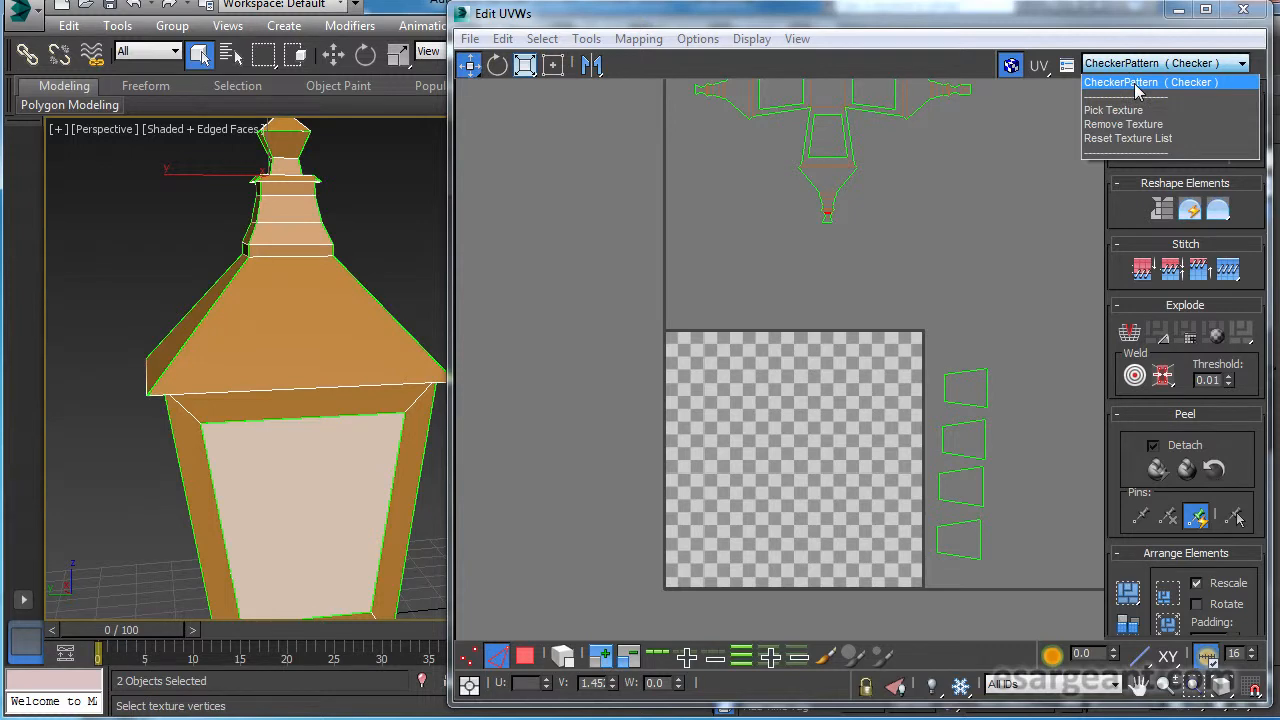
left_click(1136, 84)
middle_click_drag(268, 311, 350, 322, "alt")
scroll(846, 370, "down", 3)
scroll(747, 371, "up", 2)
middle_click_drag(808, 290, 732, 310)
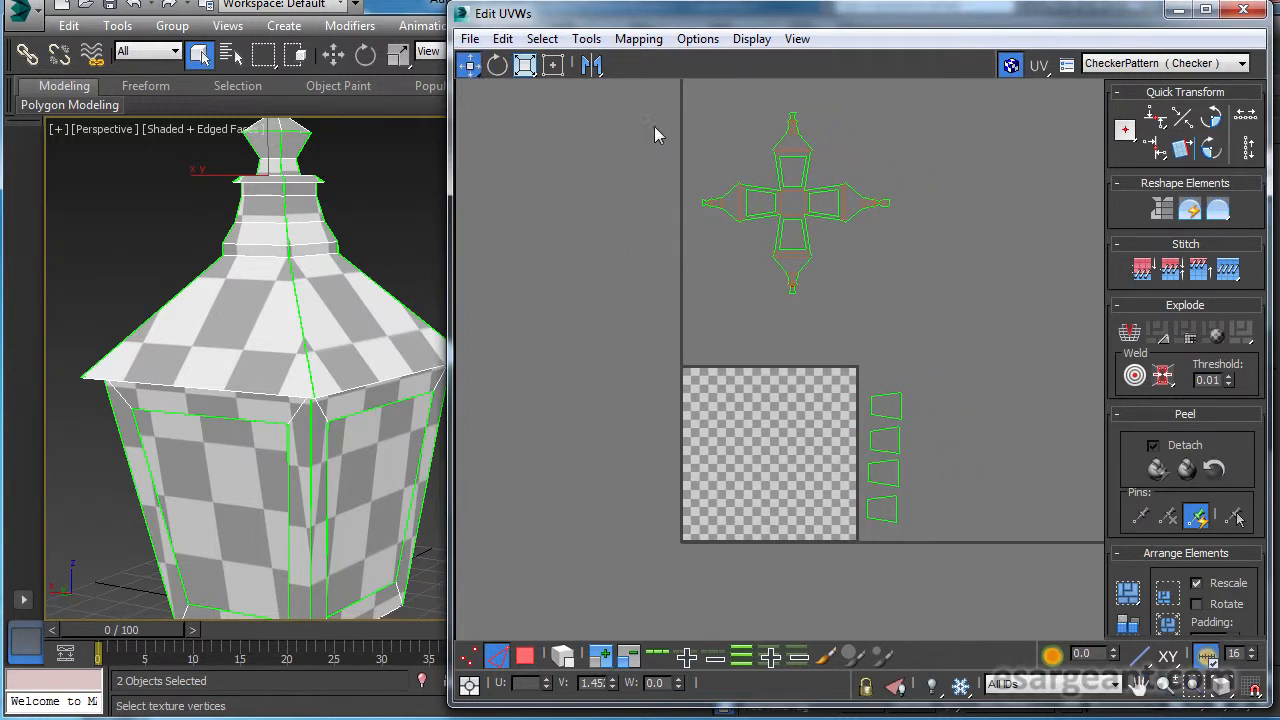
Select the cross-shaped frame layout's faces and move them onto the checkered texture area.
left_click(525, 655)
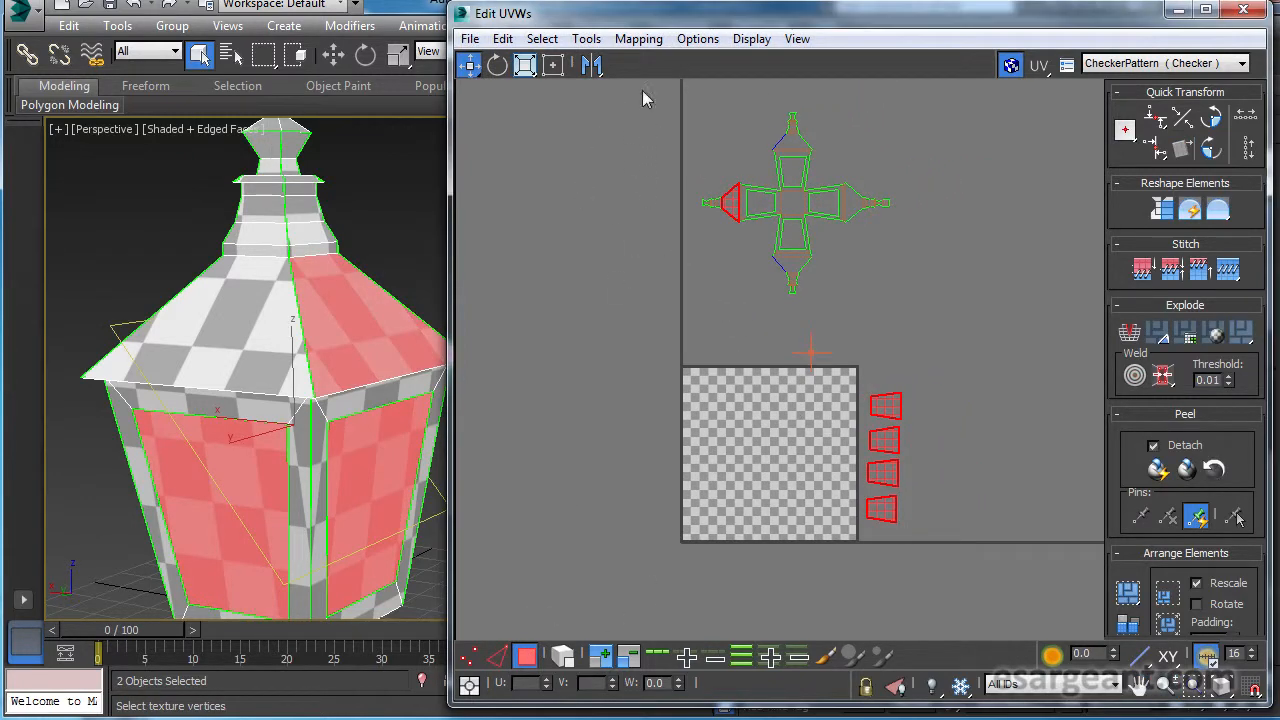
left_click_drag(947, 320, 952, 322)
left_click_drag(787, 197, 752, 451)
middle_click_drag(753, 457, 756, 454, "ctrl+alt")
scroll(756, 454, "up", 4)
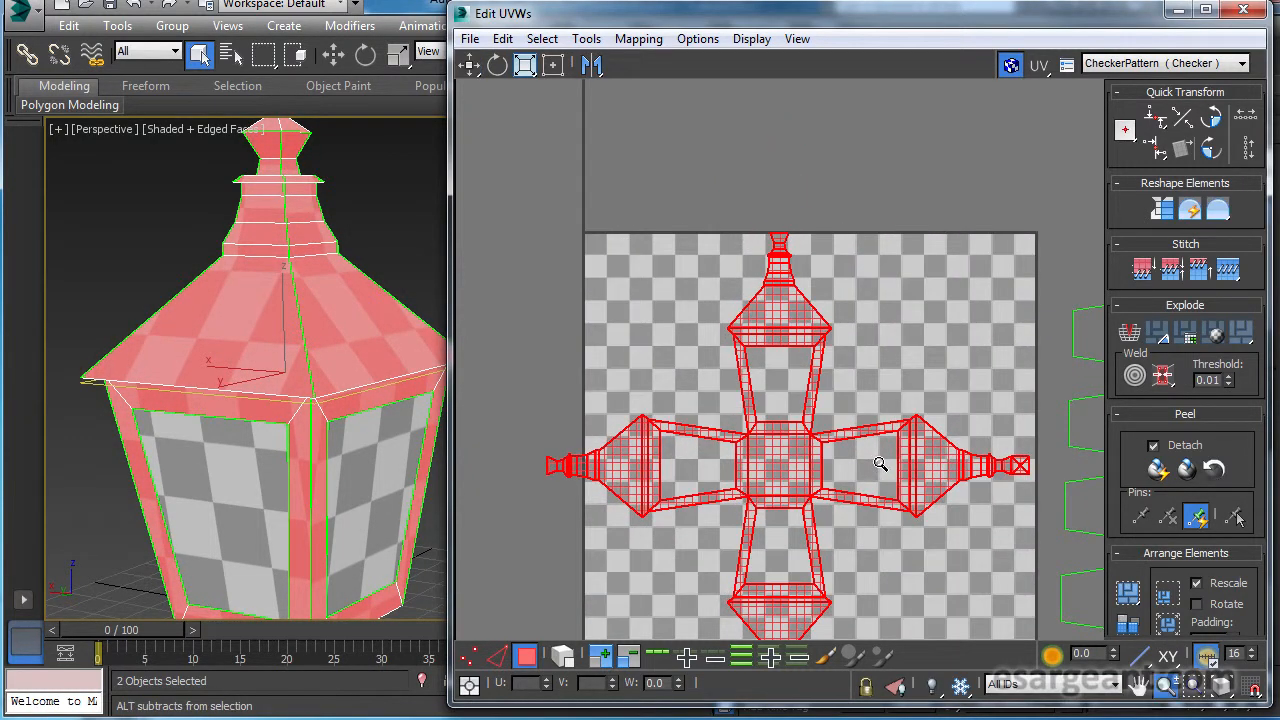
middle_click_drag(869, 396, 867, 299)
Try scaling the cross-shaped layout up far beyond the texture area, compare frame and glass checker sizes on the lamp, and undo the scaling.
mouse_move(184, 342)
middle_mouse_down("alt")
mouse_move(479, 340)
mouse_move(172, 334)
middle_mouse_up("alt")
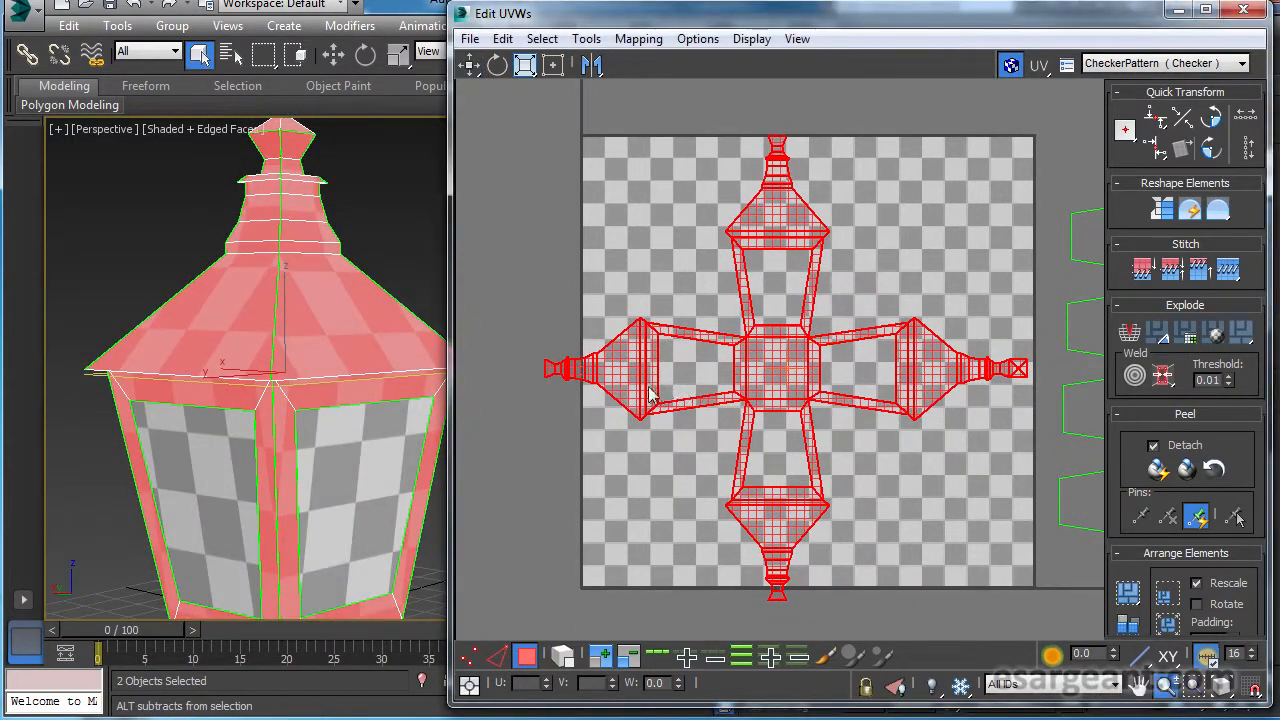
scroll(794, 361, "down", 3)
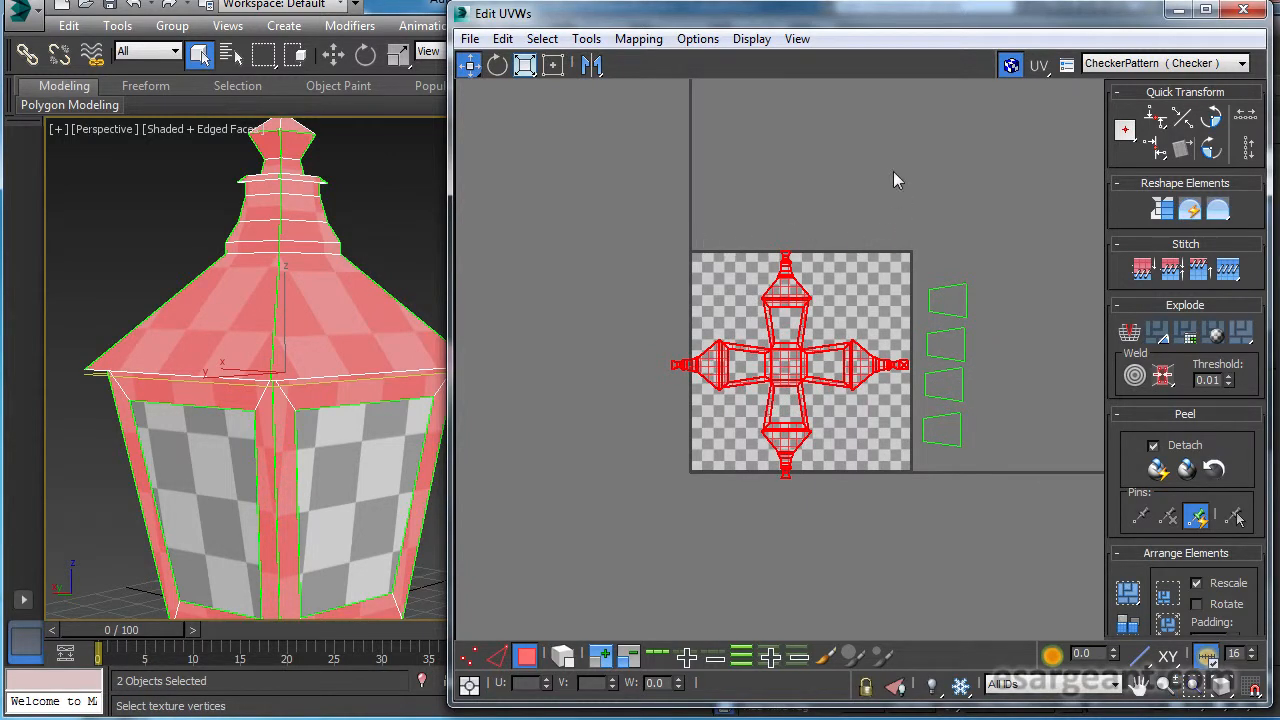
mouse_move(226, 443)
middle_mouse_down("alt")
mouse_move(311, 457)
mouse_move(238, 461)
middle_mouse_up("alt")
middle_click_drag(331, 448, 140, 450, "alt")
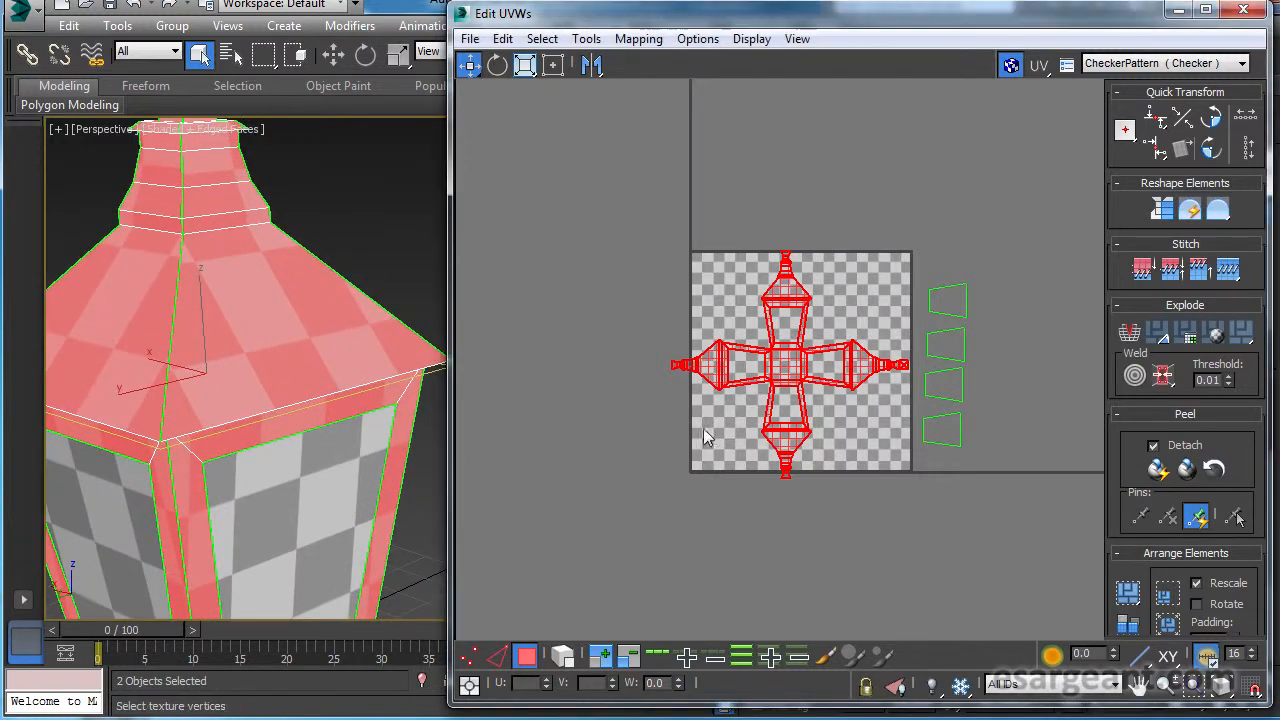
left_click(524, 65)
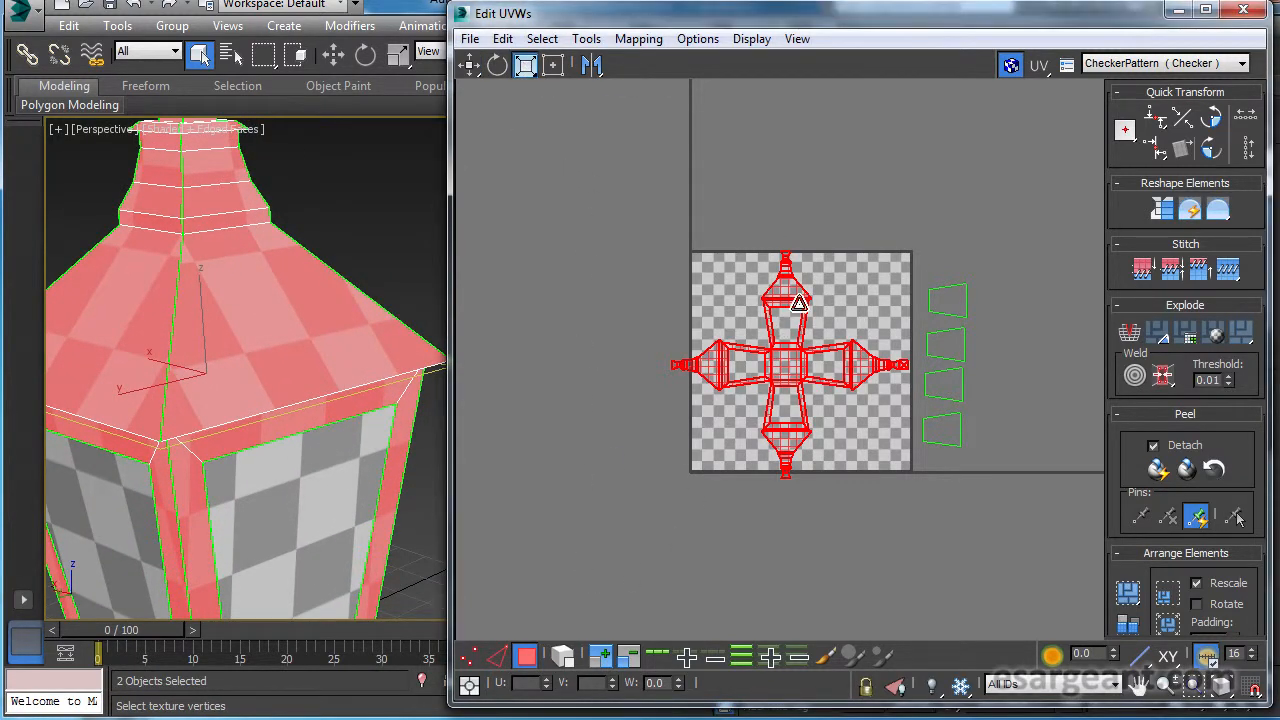
left_click_drag(806, 300, 983, 120)
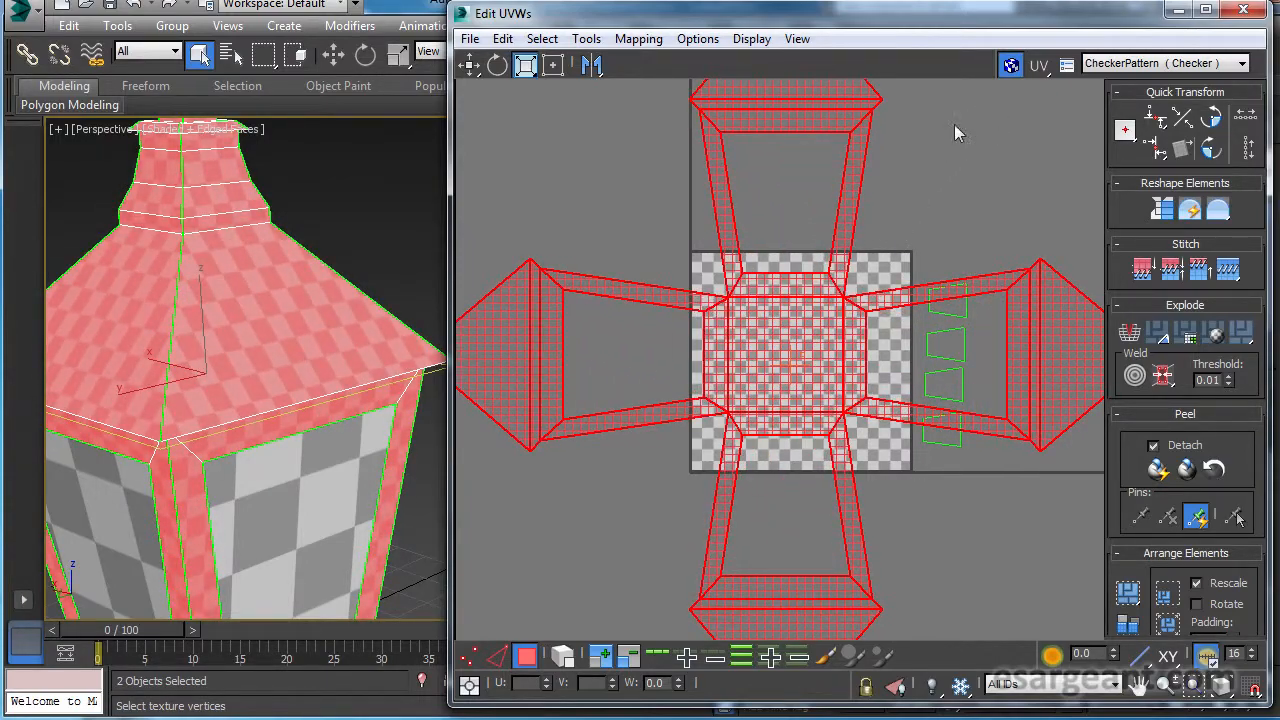
middle_click_drag(320, 266, 249, 247, "alt")
scroll(207, 333, "up", 2)
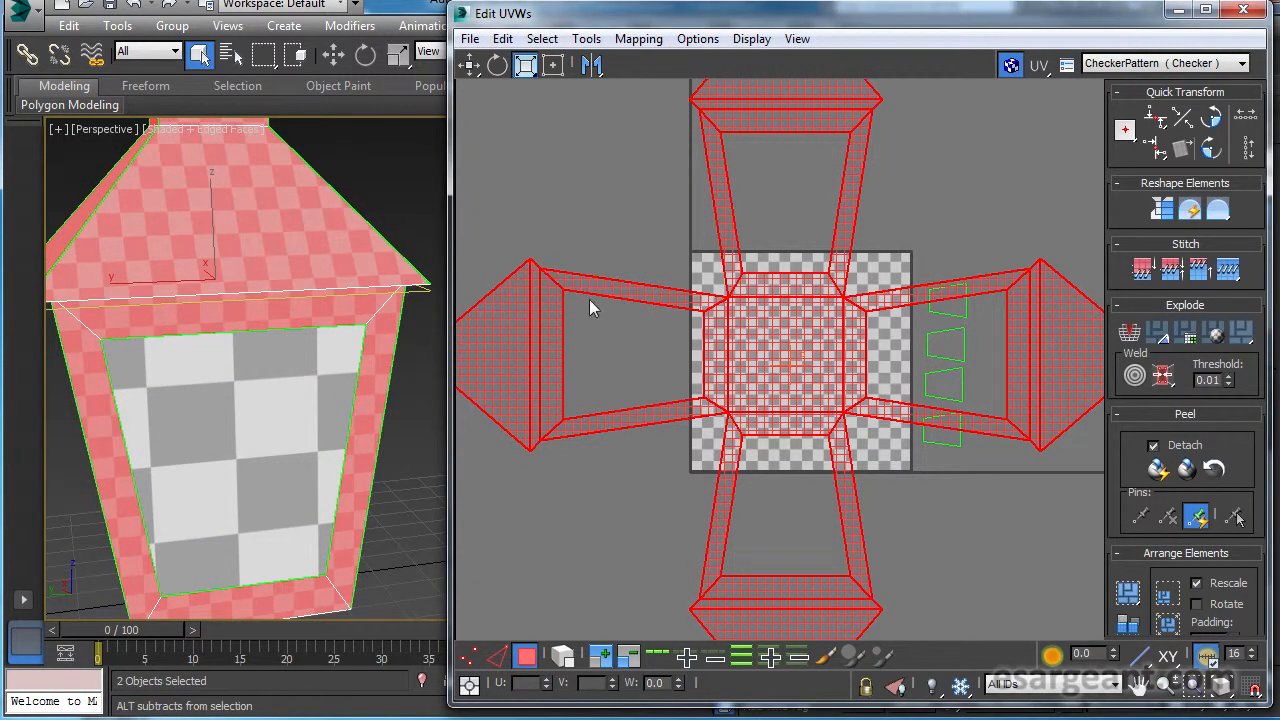
scroll(737, 343, "up", 3)
middle_click_drag(789, 343, 737, 341)
middle_click_drag(300, 275, 375, 288, "alt")
scroll(375, 288, "down", 2)
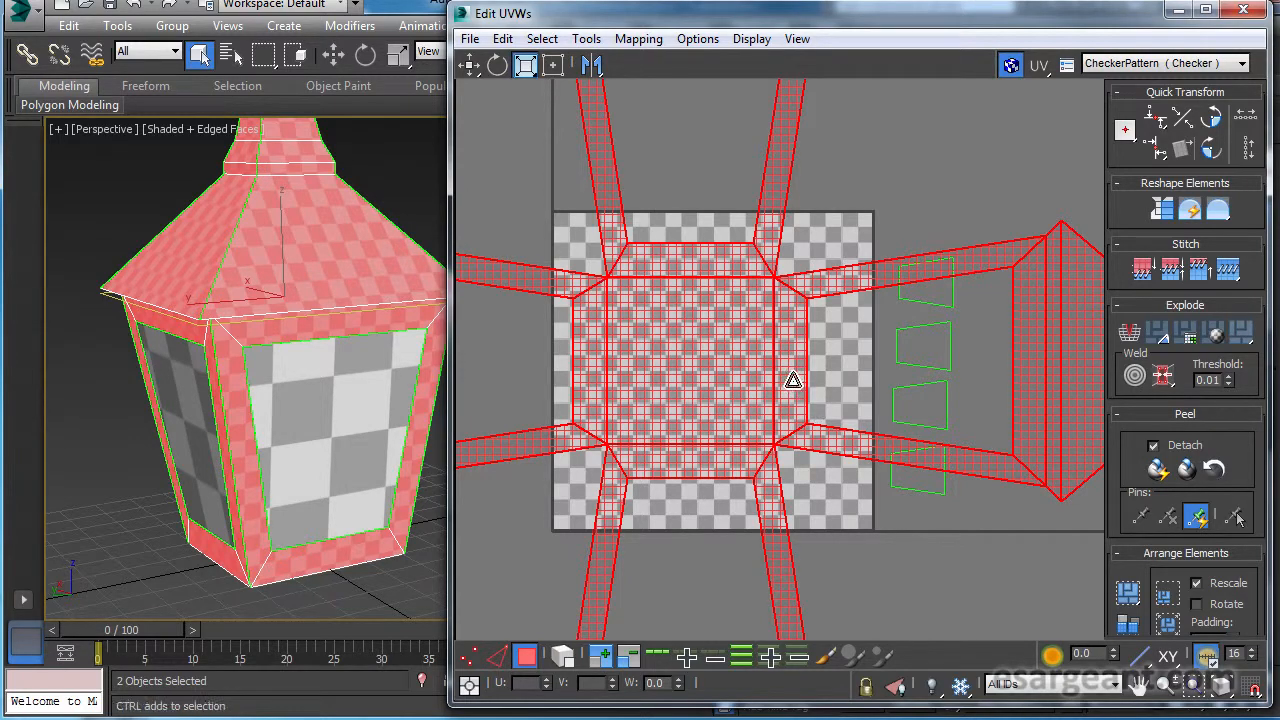
key("ctrl+z")
Try a more moderate enlargement of the cross-shaped layout and cancel it.
middle_click_drag(340, 331, 280, 309, "alt")
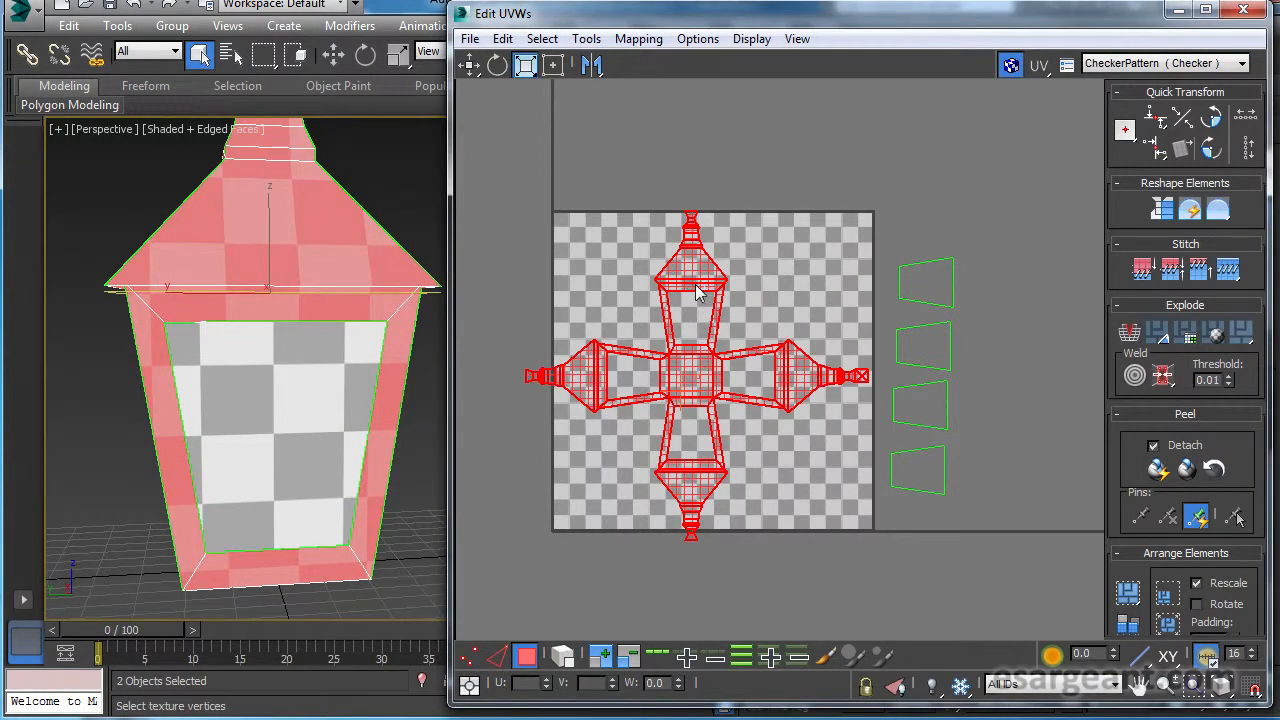
left_click_drag(717, 277, 784, 222)
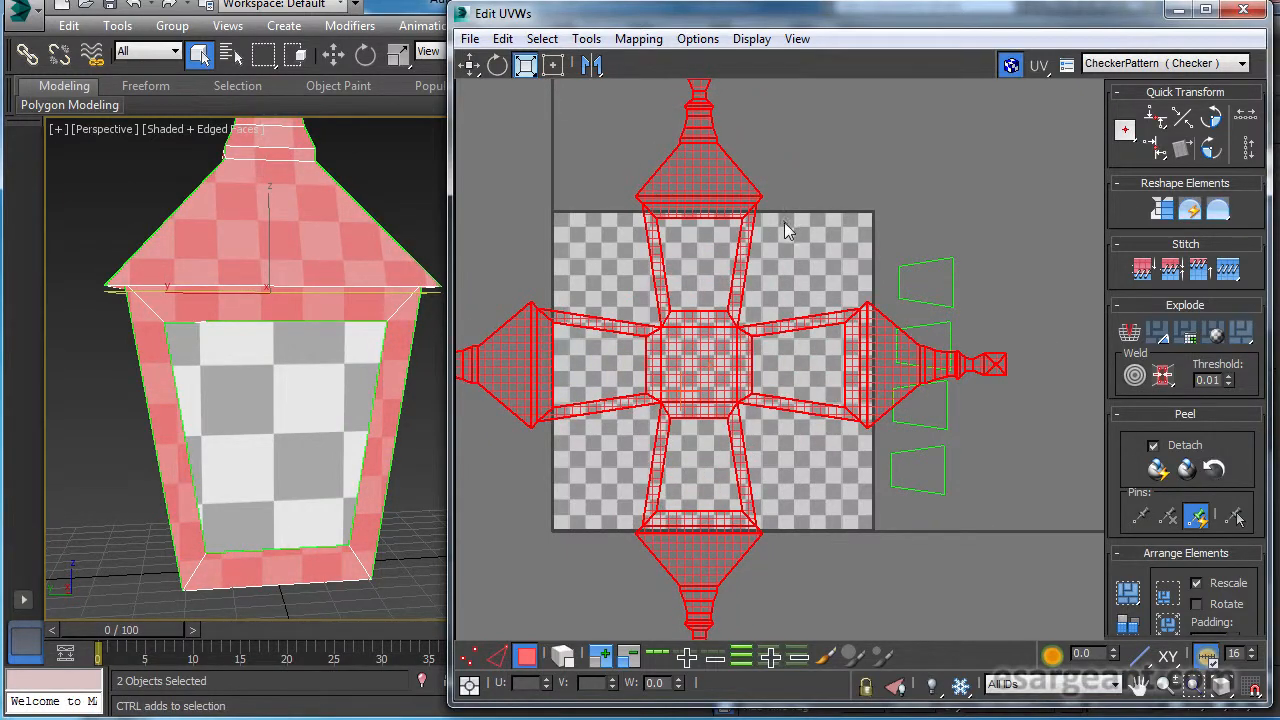
right_click(785, 223)
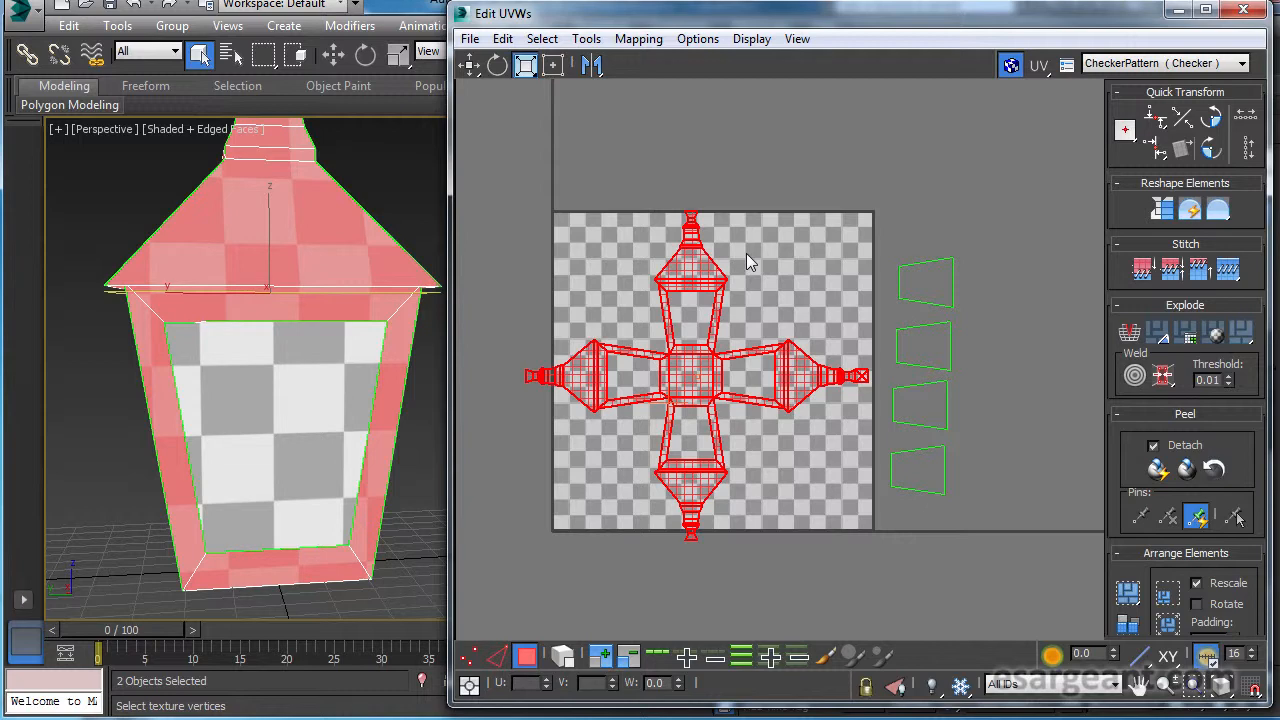
Compare the checker square sizes on the lamp's roof, frame and glass panes, and check how the cross fits the texture area.
middle_click_drag(320, 251, 375, 328, "alt")
scroll(373, 328, "up", 1)
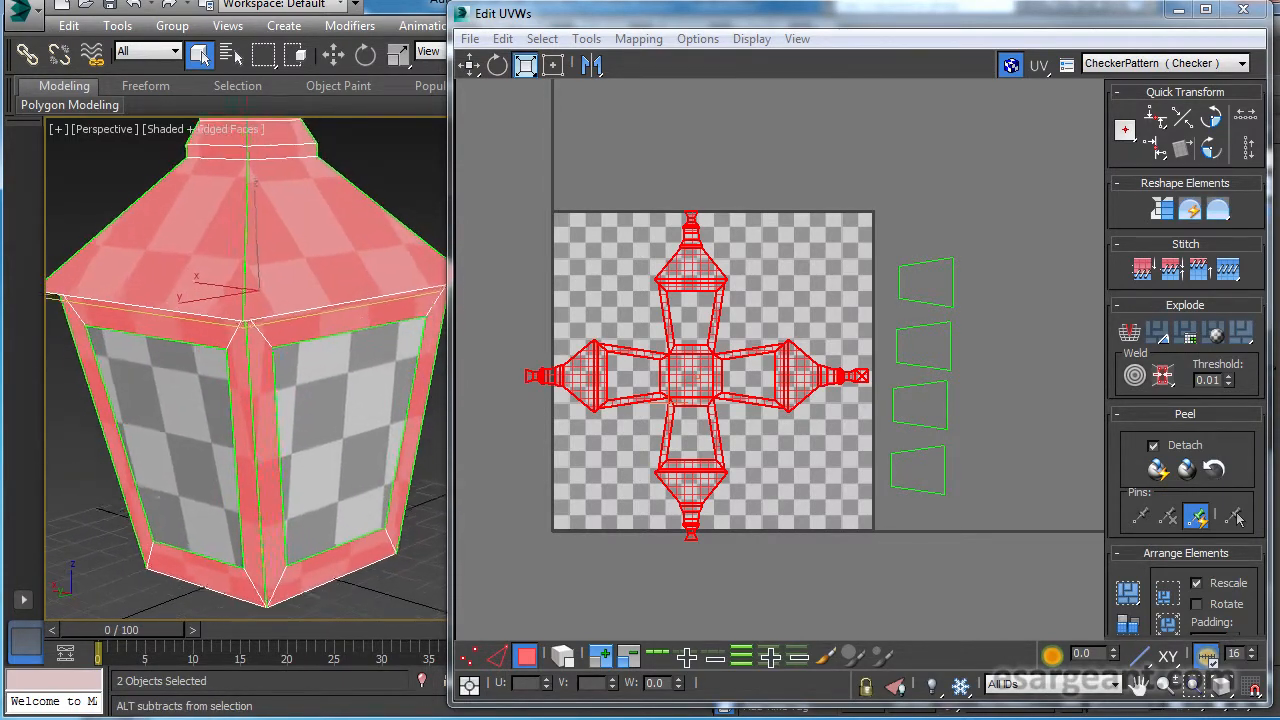
scroll(299, 234, "up", 1)
scroll(299, 234, "down", 1)
middle_click_drag(299, 234, 339, 247)
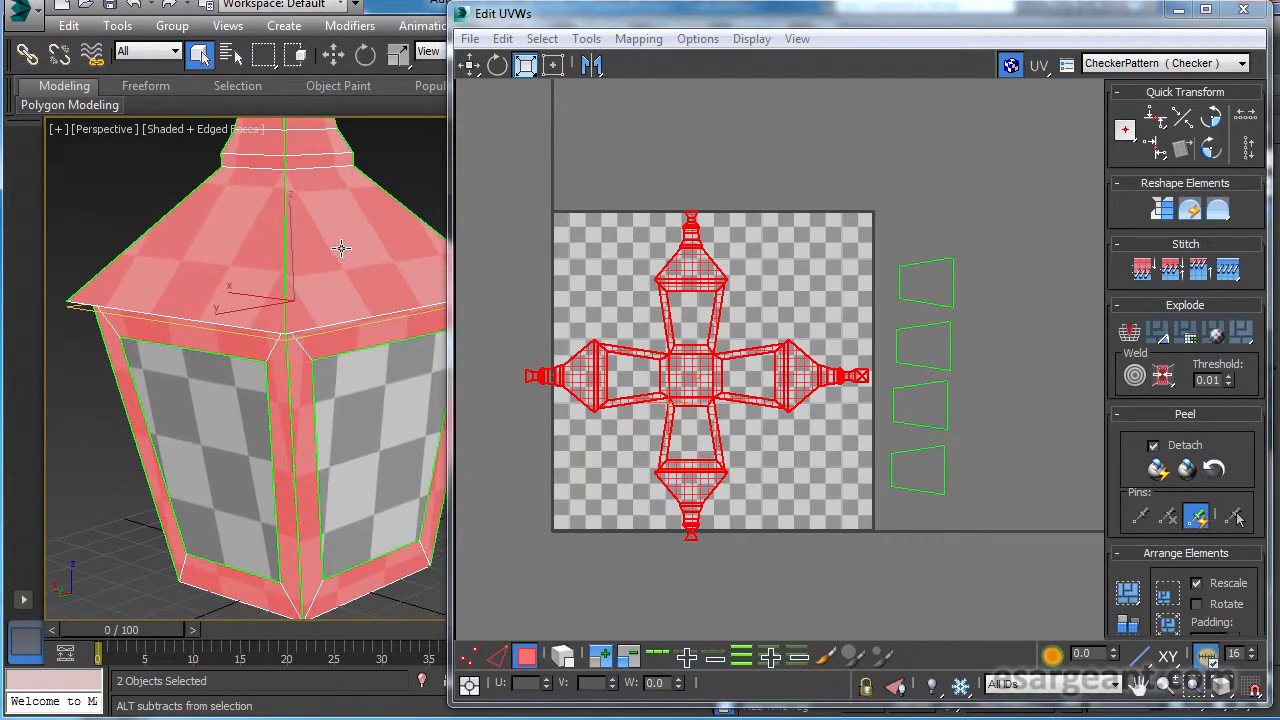
scroll(335, 260, "up", 1)
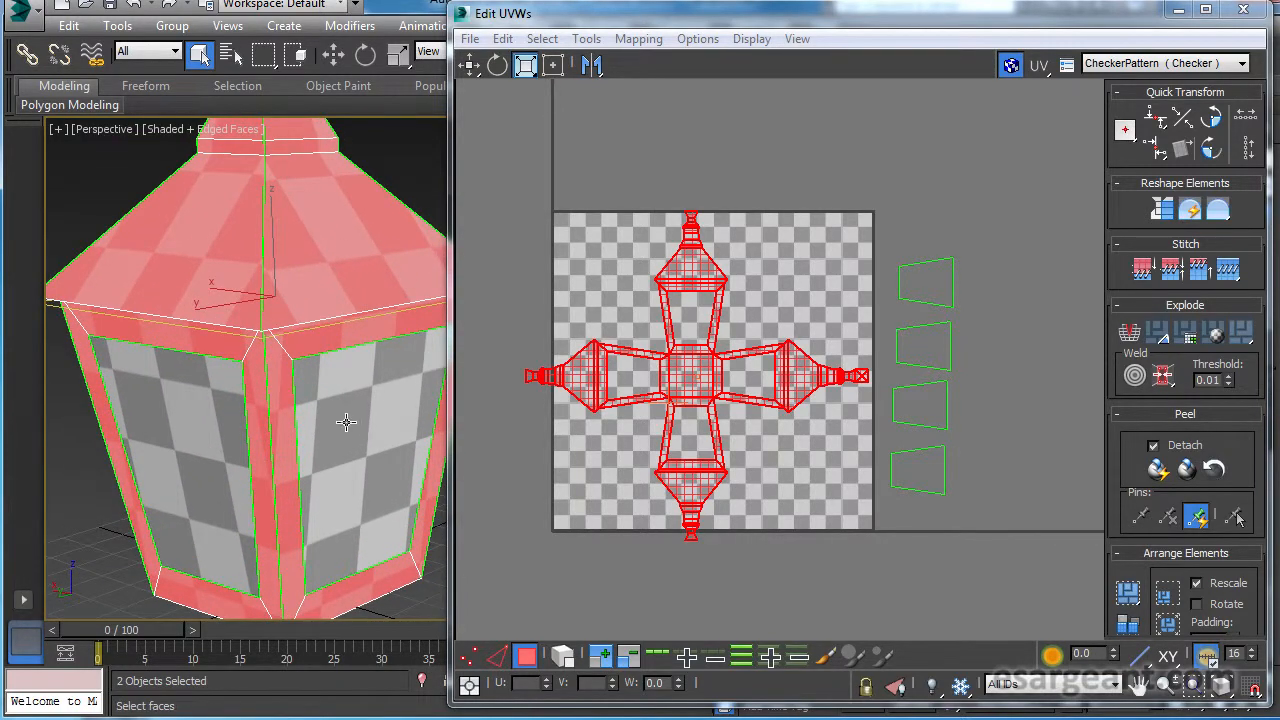
middle_click_drag(332, 386, 271, 371, "alt")
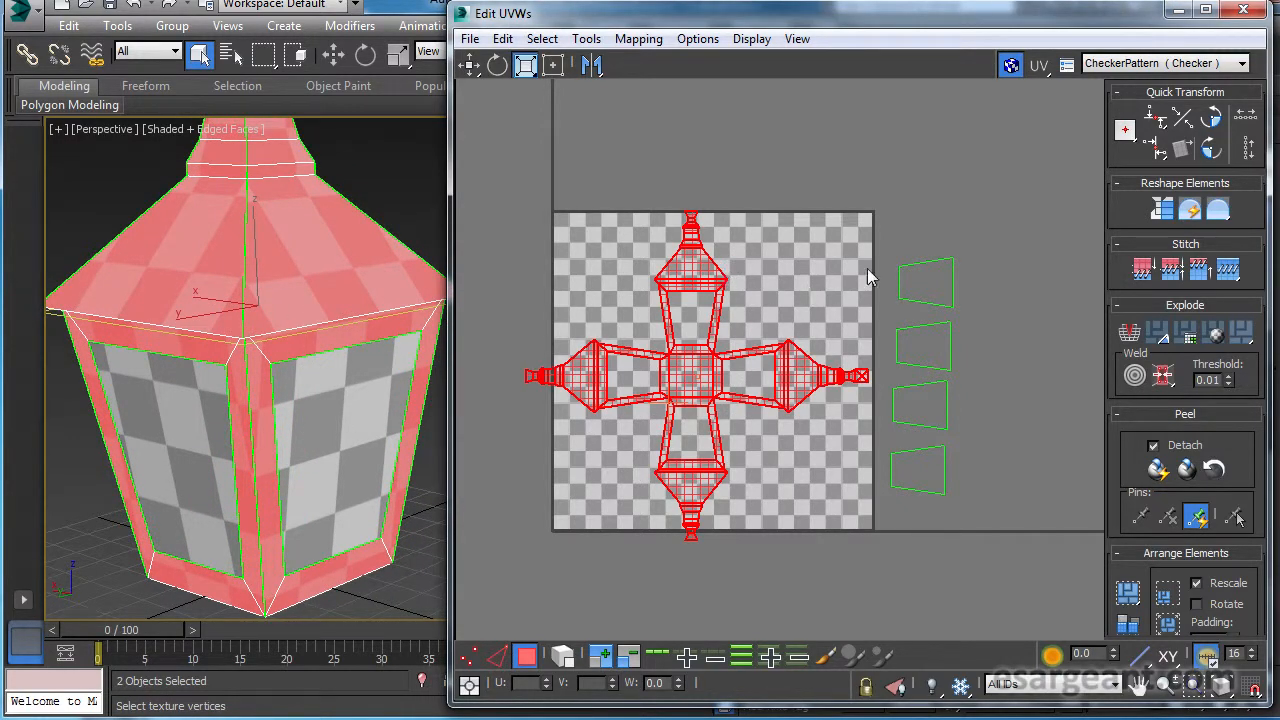
scroll(708, 454, "up", 5)
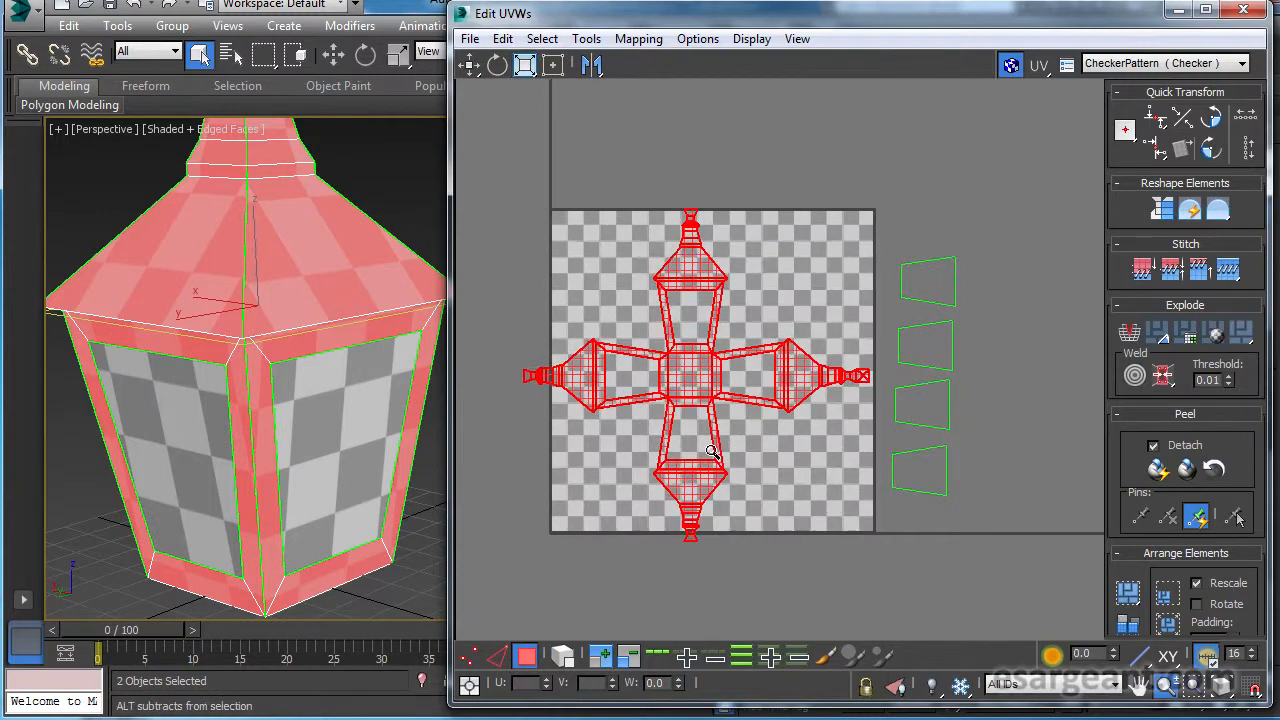
middle_click_drag(854, 334, 855, 346)
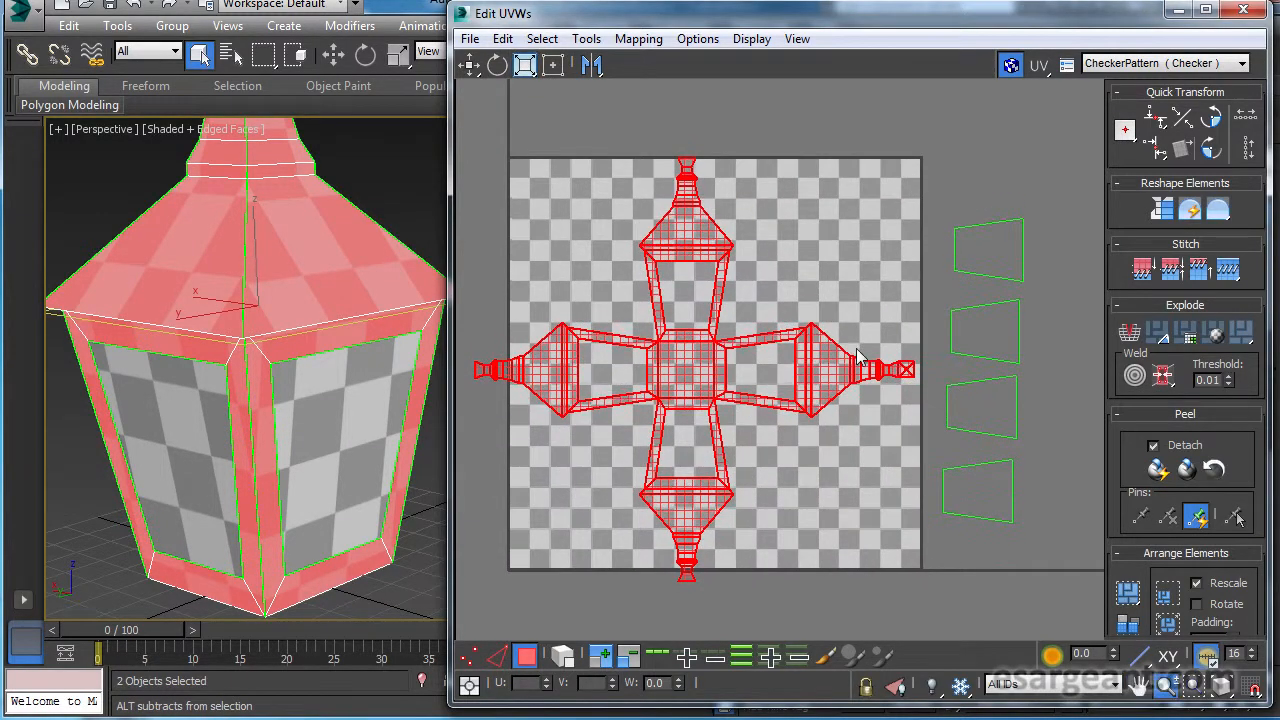
scroll(880, 342, "down", 1)
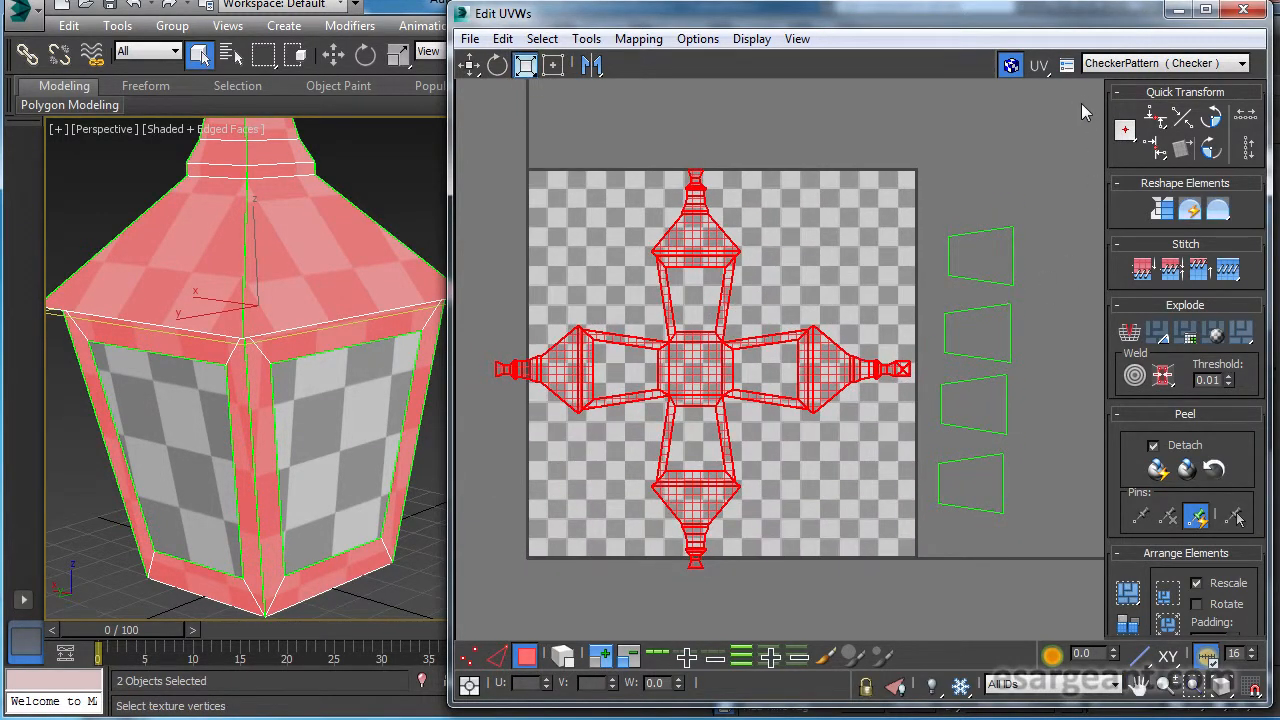
Scale all UV pieces down slightly together and move them so the whole cross fits inside the texture area.
key("ctrl+a")
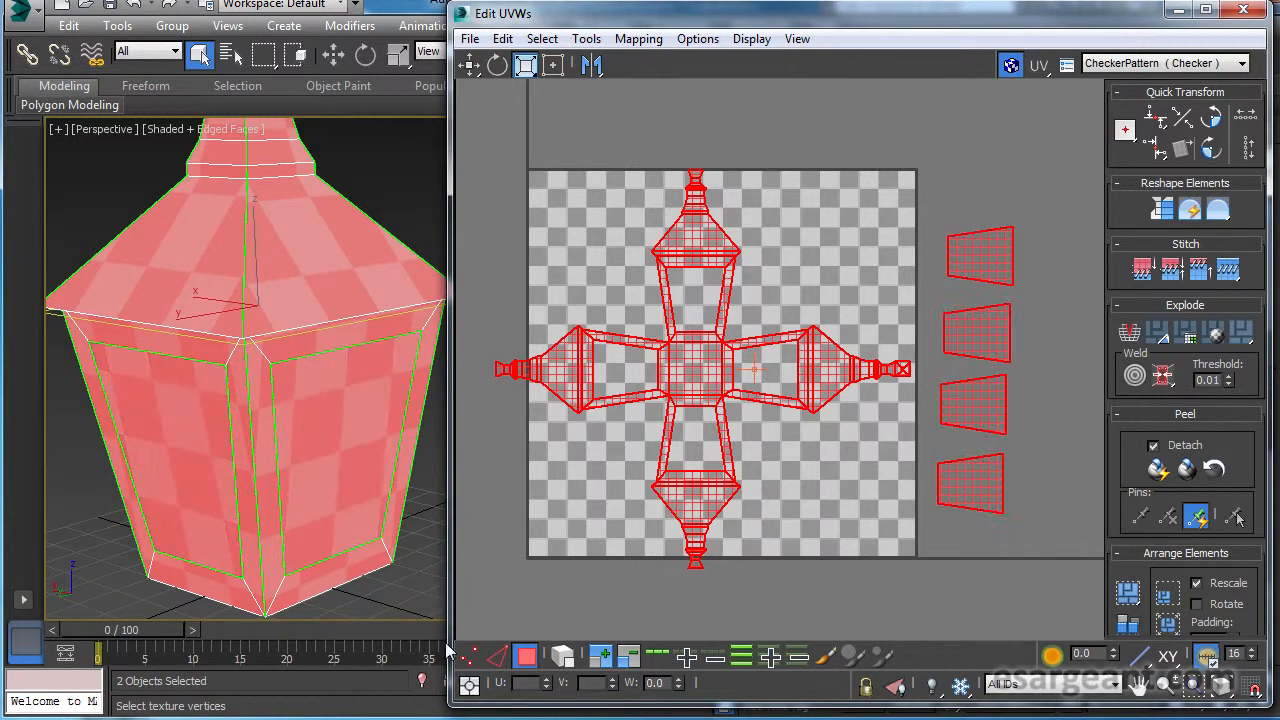
mouse_move(718, 248)
left_mouse_down()
mouse_move(693, 284)
mouse_move(721, 269)
left_mouse_up()
left_click(469, 64)
left_click_drag(727, 262, 714, 239)
left_click(524, 60)
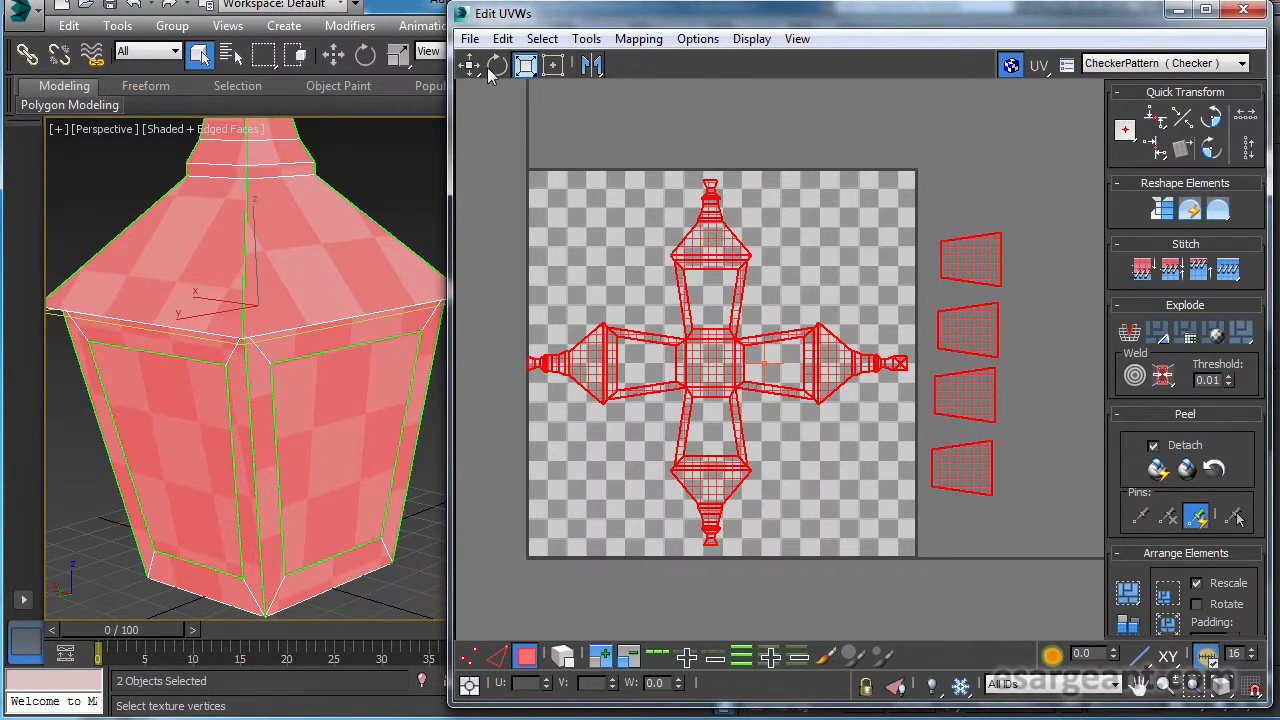
left_click(469, 65)
left_click_drag(714, 232, 718, 232)
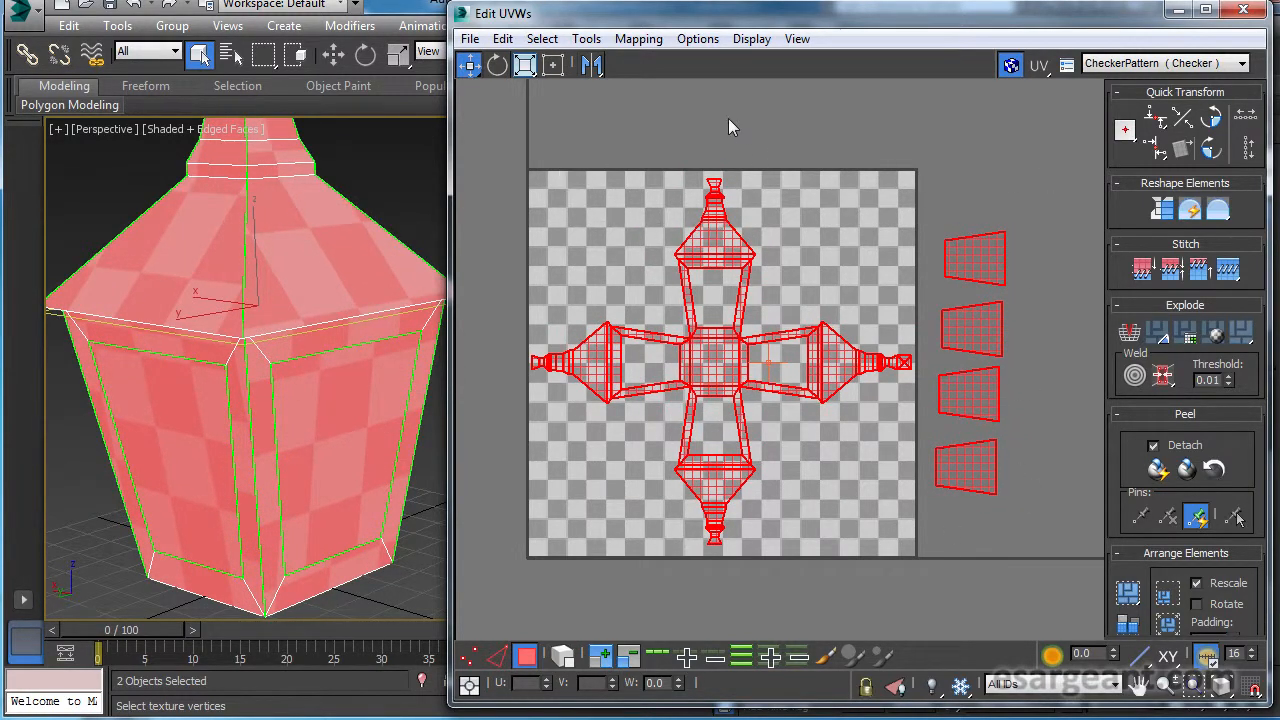
Move the four glass pieces into the texture area, two above and two below the cross's right arm.
left_click(989, 214)
left_click(987, 279)
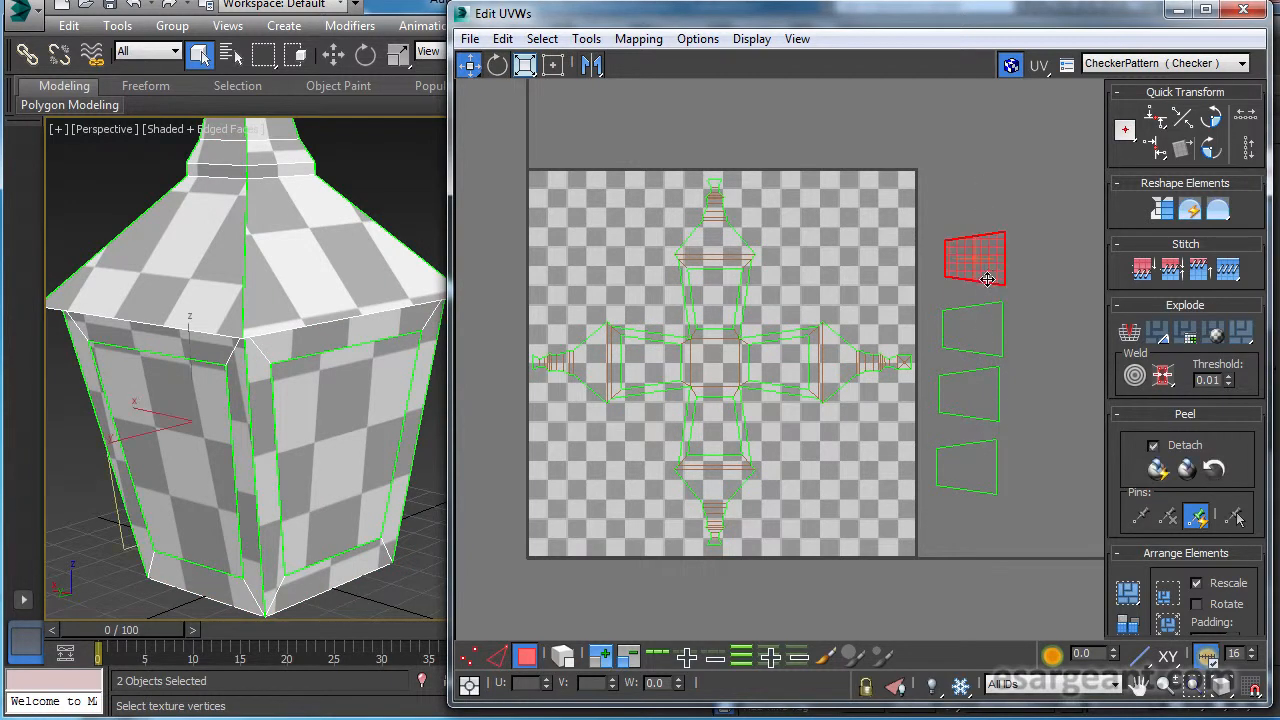
left_click_drag(977, 275, 841, 232)
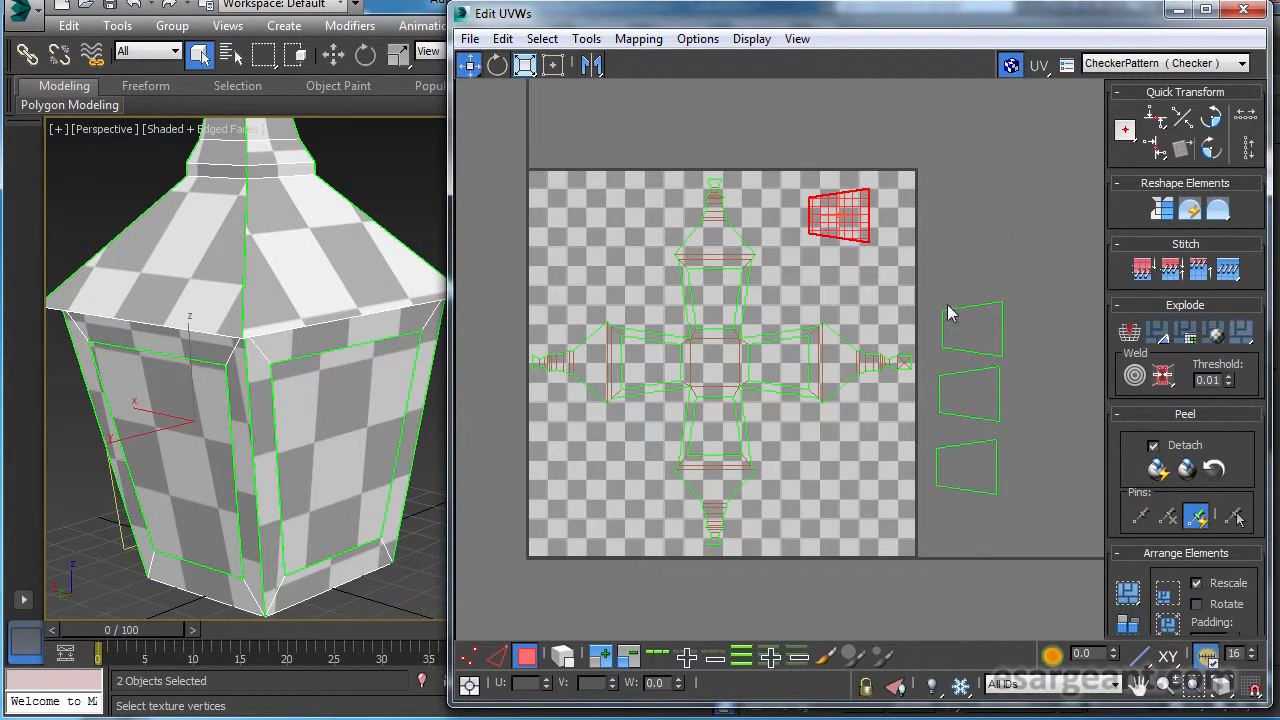
left_click(982, 315)
left_click_drag(933, 302, 842, 273)
left_click_drag(979, 319, 851, 412)
left_click(986, 462)
left_click_drag(986, 452, 851, 487)
Select all UV pieces and inspect the checker pattern on the whole lamp from several angles.
key("ctrl+a")
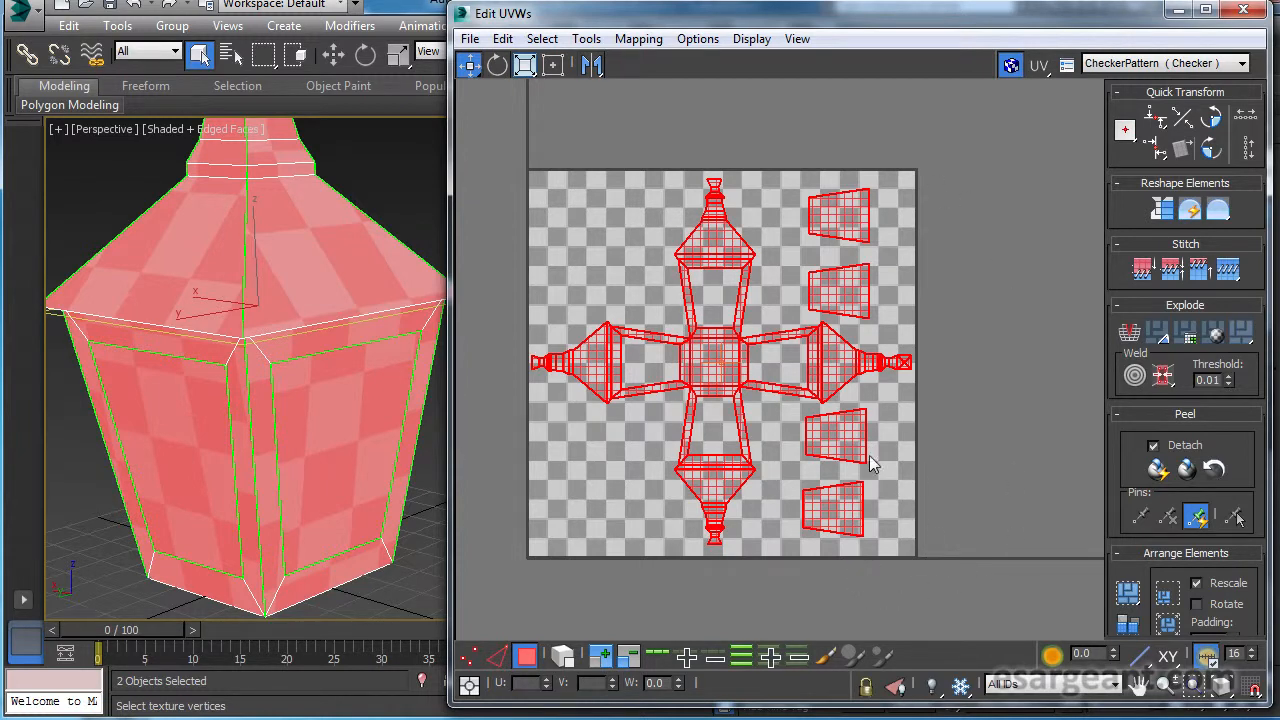
middle_click_drag(817, 360, 852, 360)
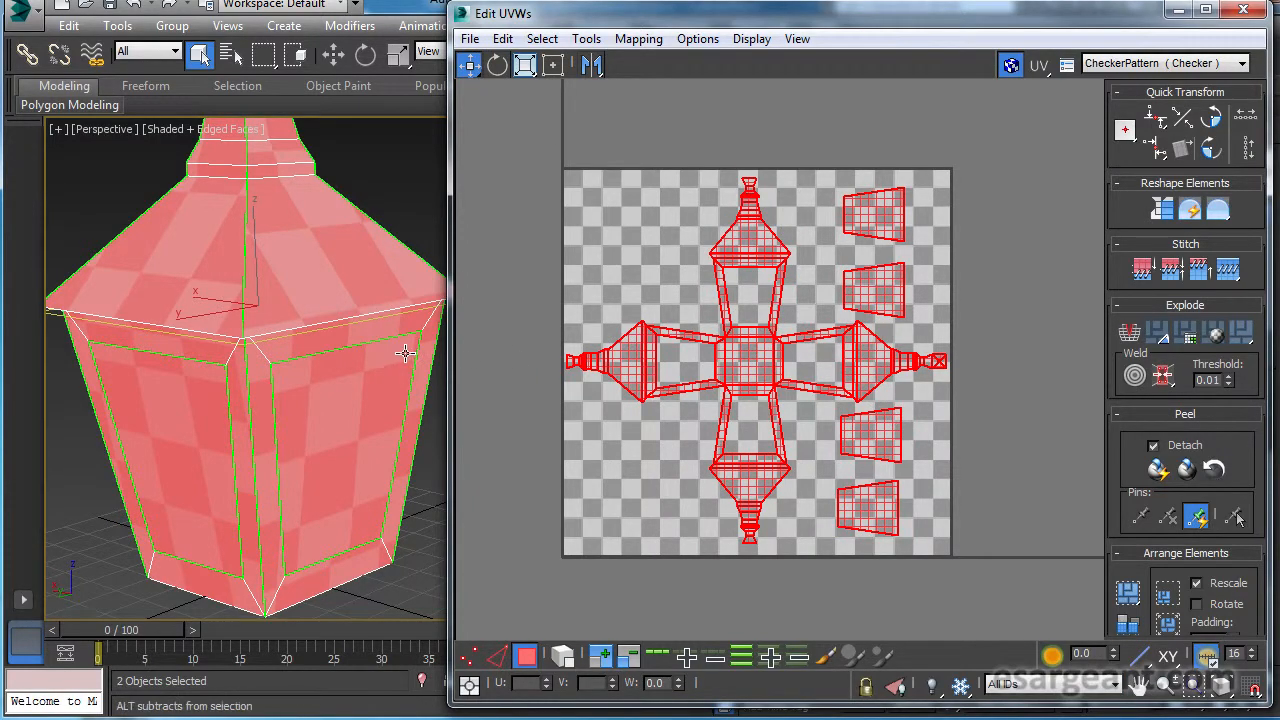
scroll(408, 350, "down", 1)
middle_click_drag(343, 354, 429, 339, "alt")
scroll(345, 268, "down", 1)
middle_click_drag(343, 265, 284, 306)
middle_click_drag(320, 349, 236, 405, "alt")
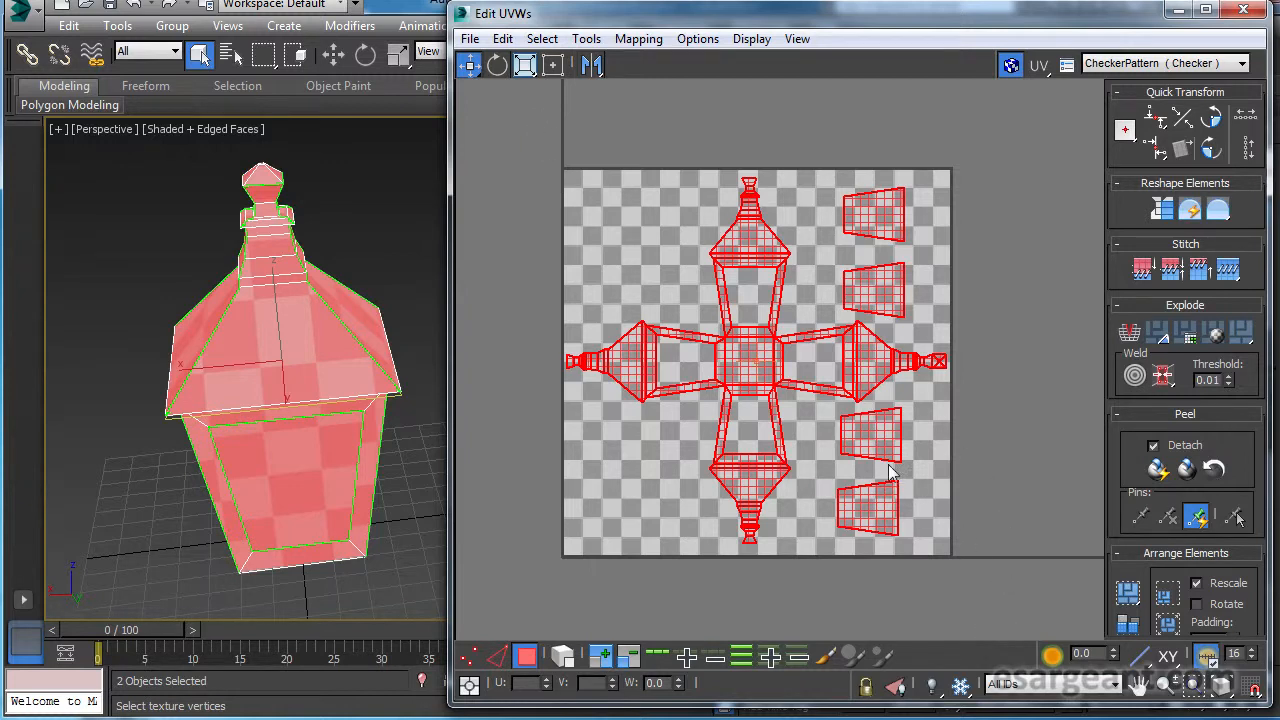
Render the UVW template at 1024 × 1024 with visible and seam edges.
left_click(587, 40)
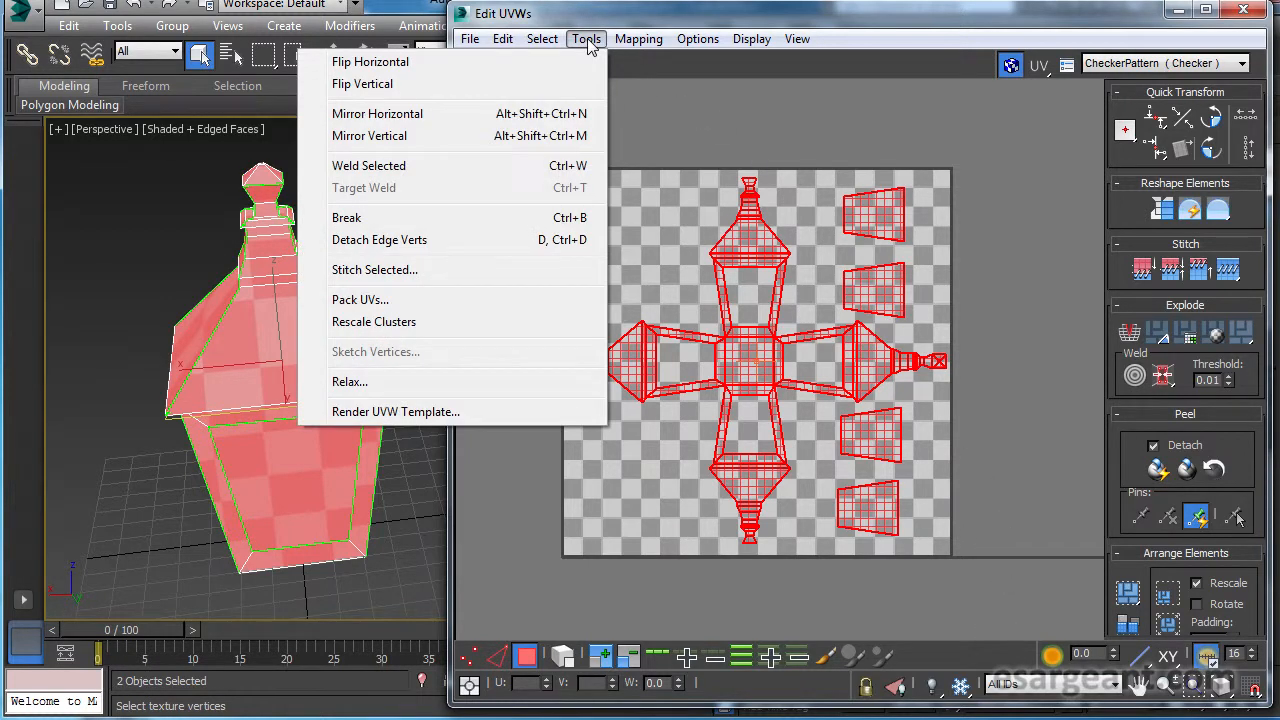
left_click(521, 414)
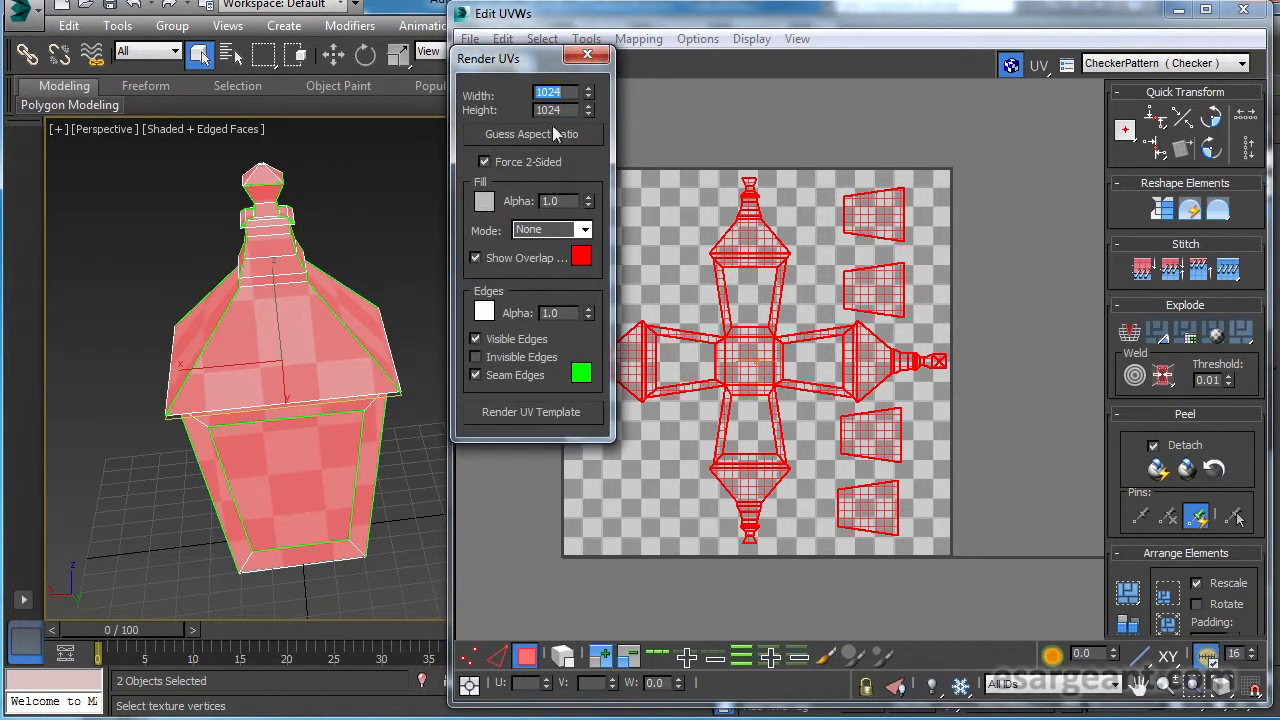
left_click_drag(547, 62, 601, 172)
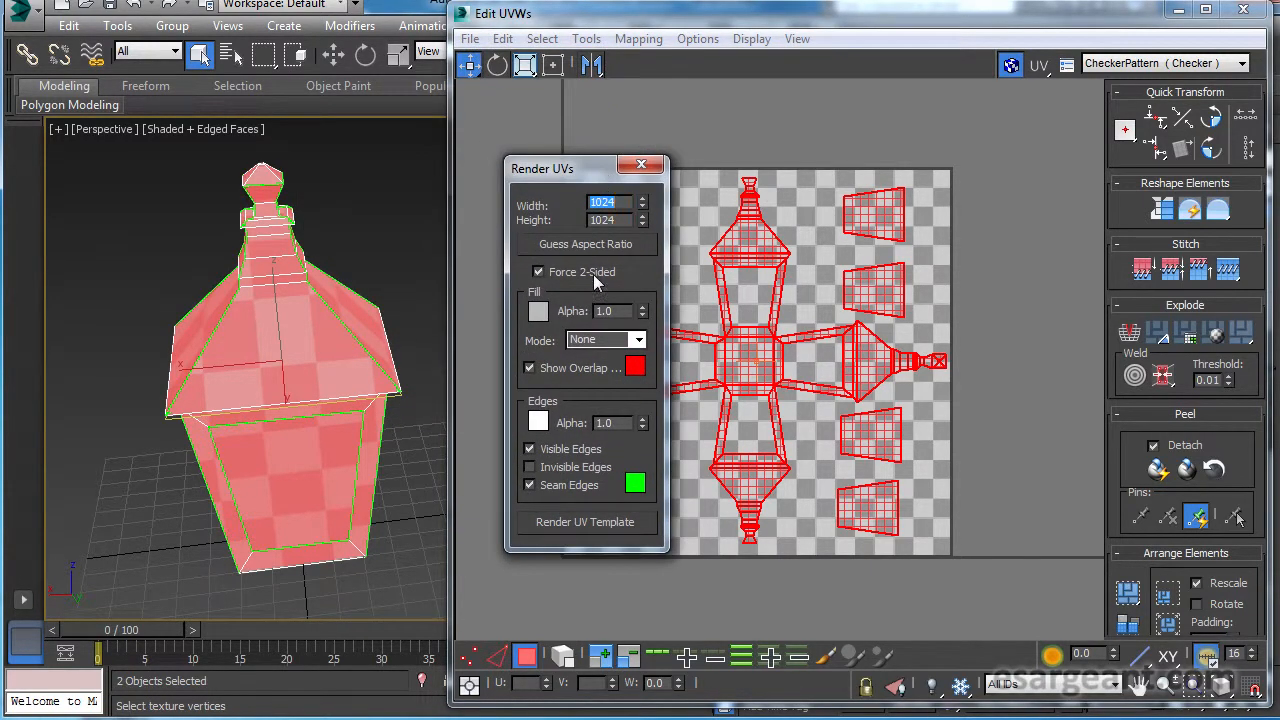
left_click(621, 203)
left_click(584, 523)
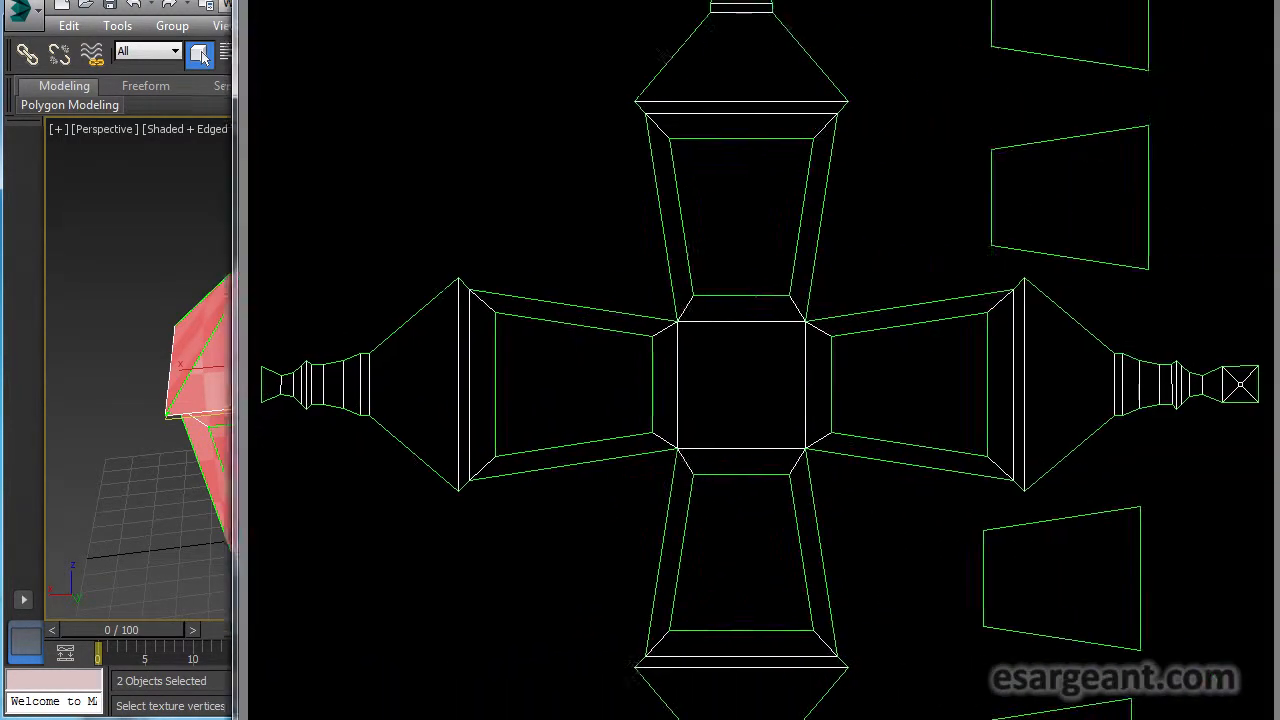
Start saving the rendered UV template into the Lamp project's sceneassets\images folder under the file name lampUVTemplate.
mouse_move(156, 0)
left_mouse_down()
mouse_move(359, 176)
mouse_move(227, 44)
mouse_move(155, 12)
left_mouse_up()
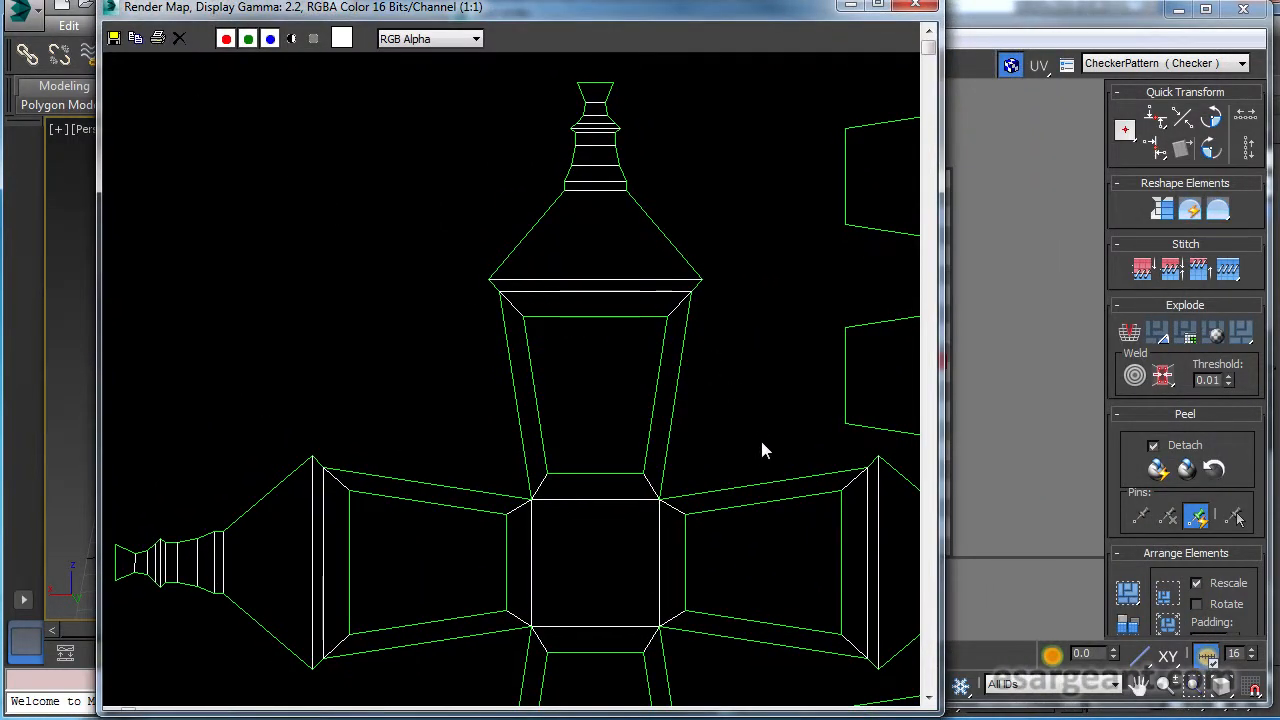
left_click(958, 442)
left_click(405, 12)
left_click_drag(328, 16, 355, 17)
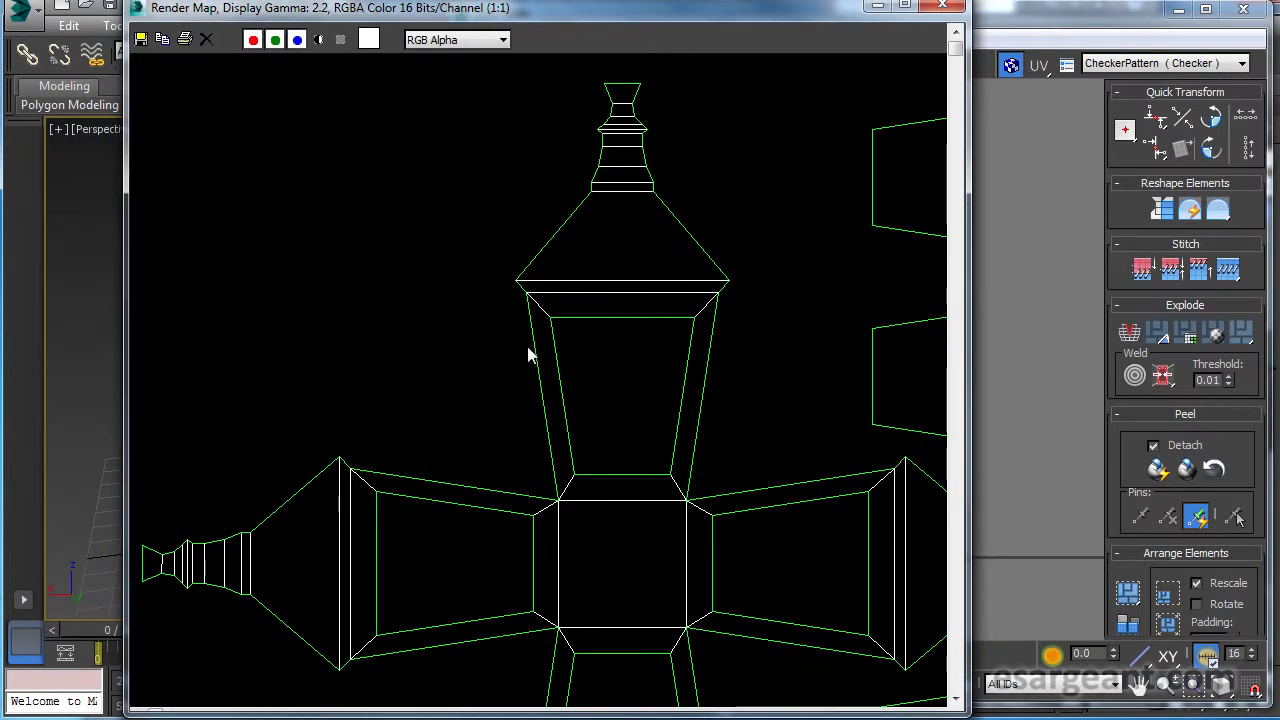
left_click(140, 38)
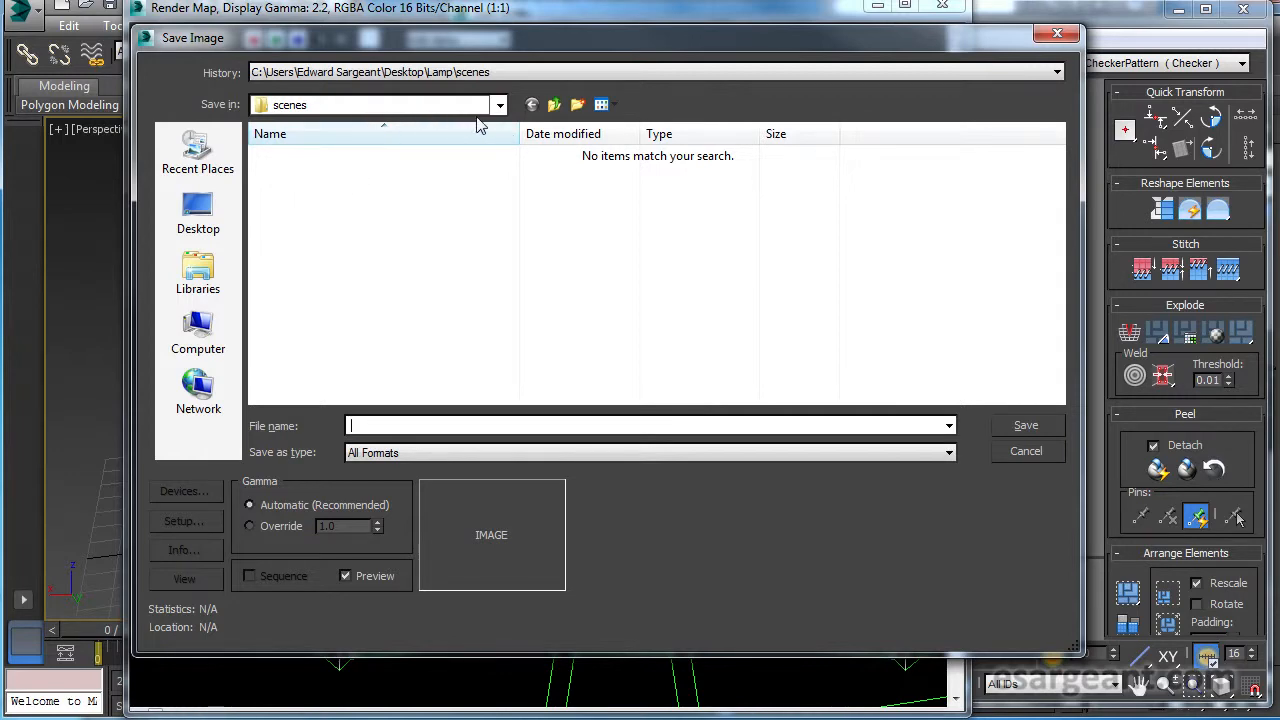
left_click(556, 105)
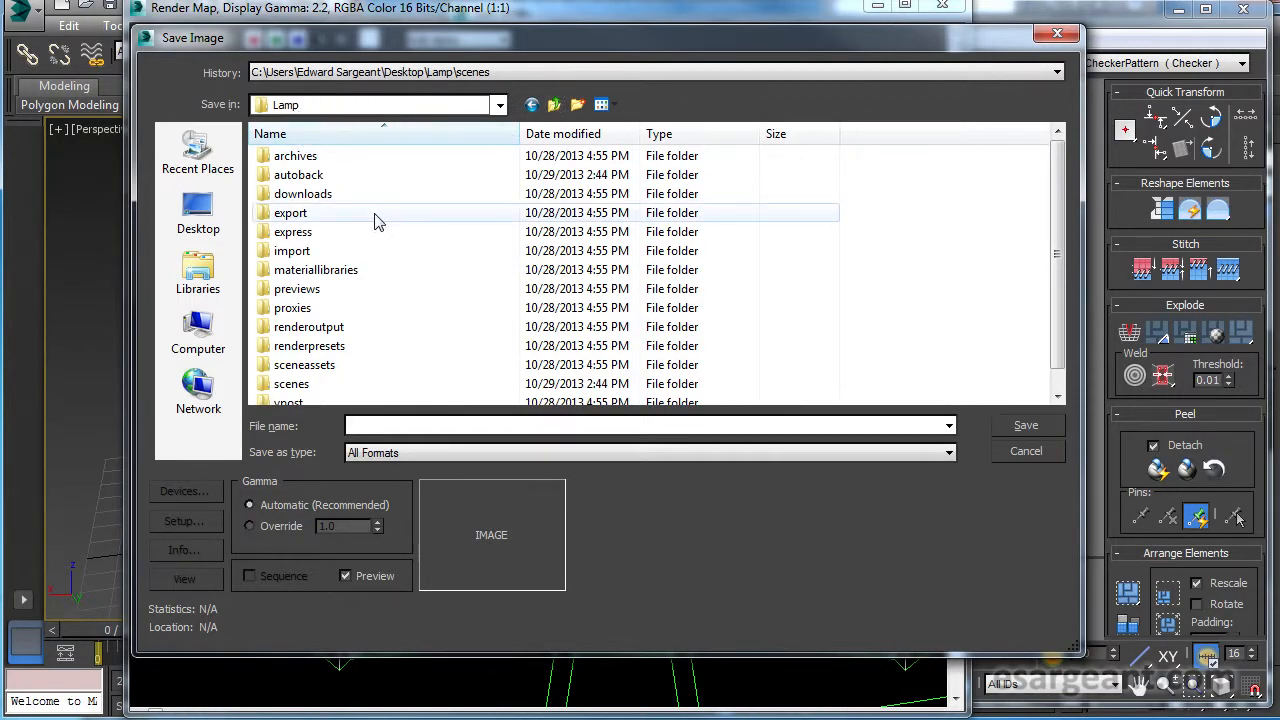
double_click(303, 368)
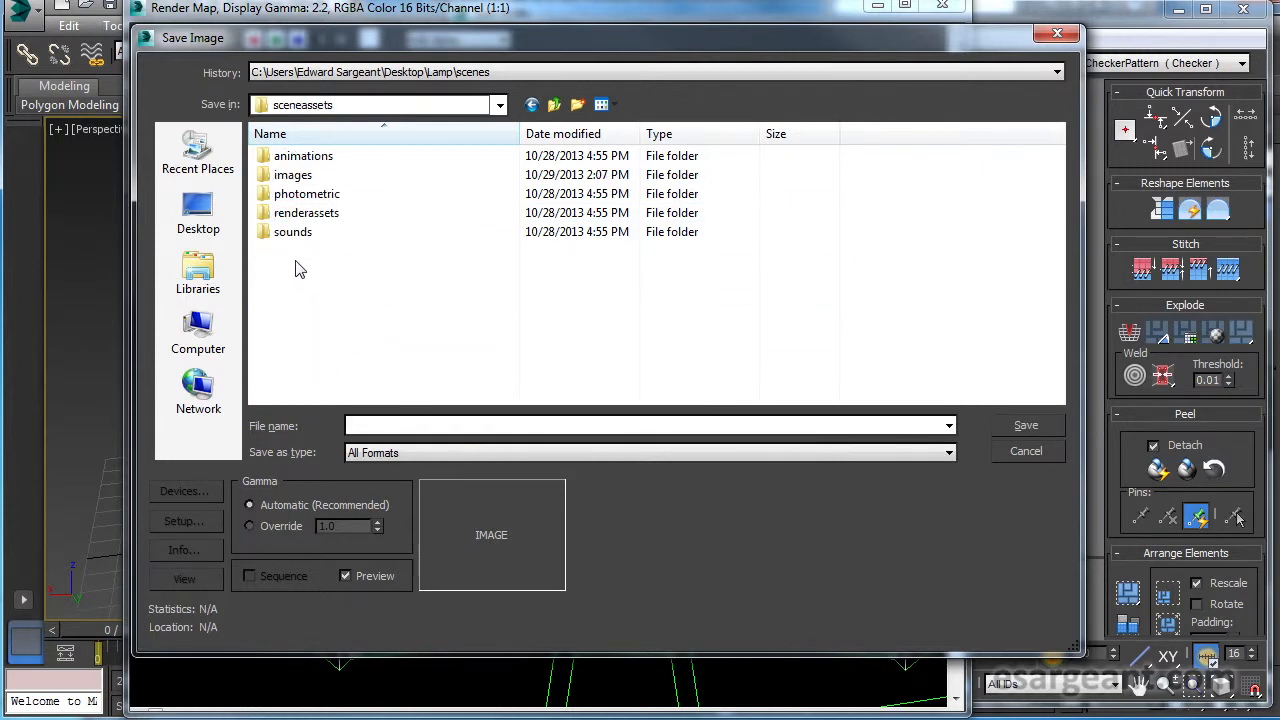
double_click(293, 176)
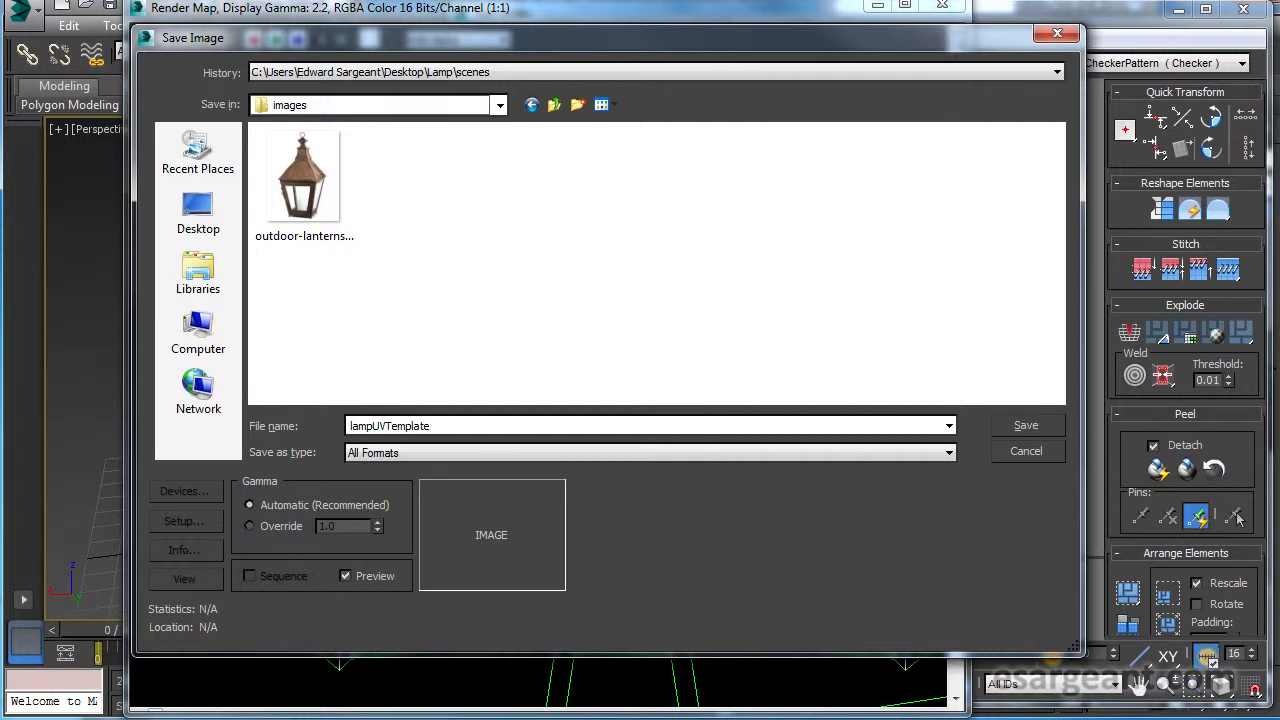
Set the file type to PNG and save the template image with RGB 24 bit colors.
left_click(441, 455)
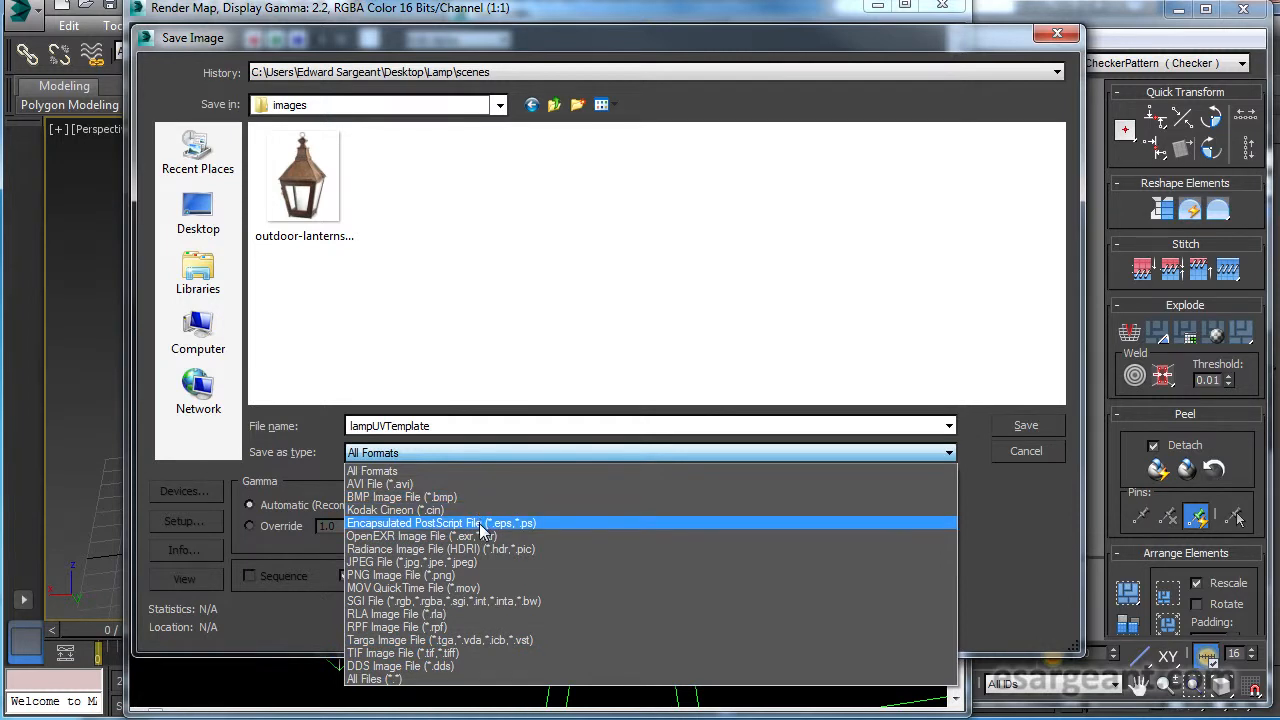
left_click(481, 575)
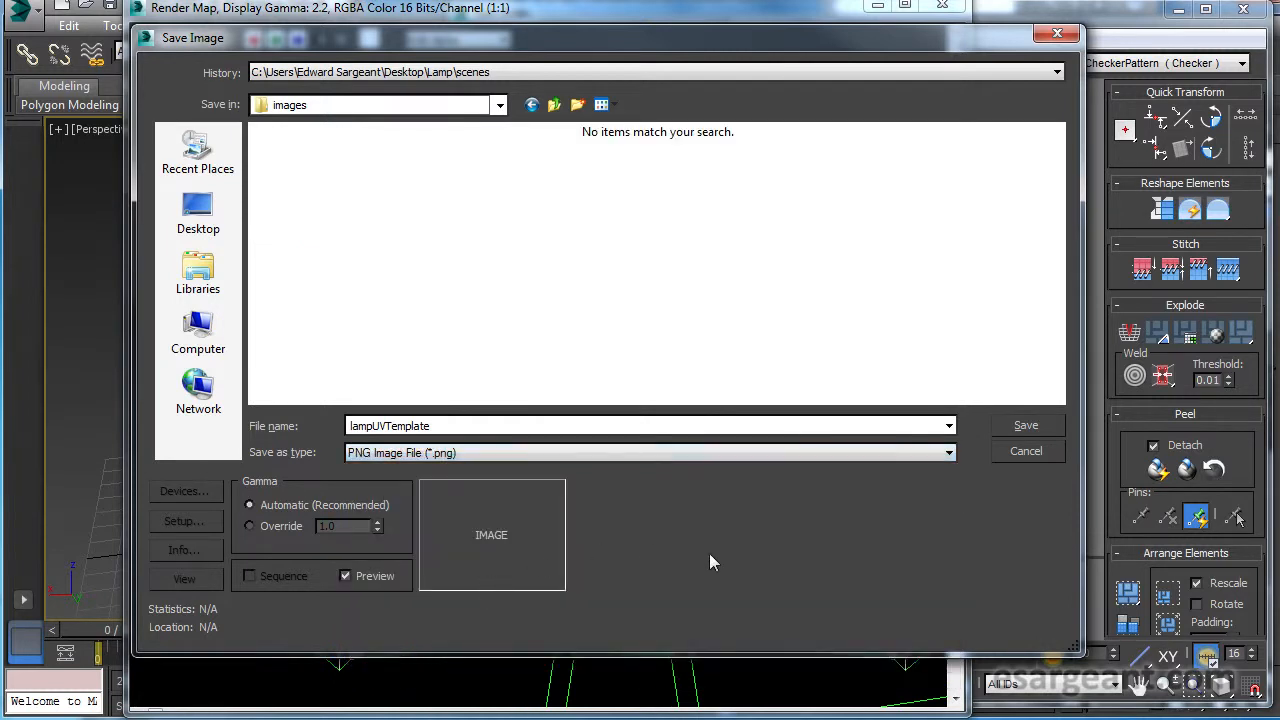
left_click(1050, 426)
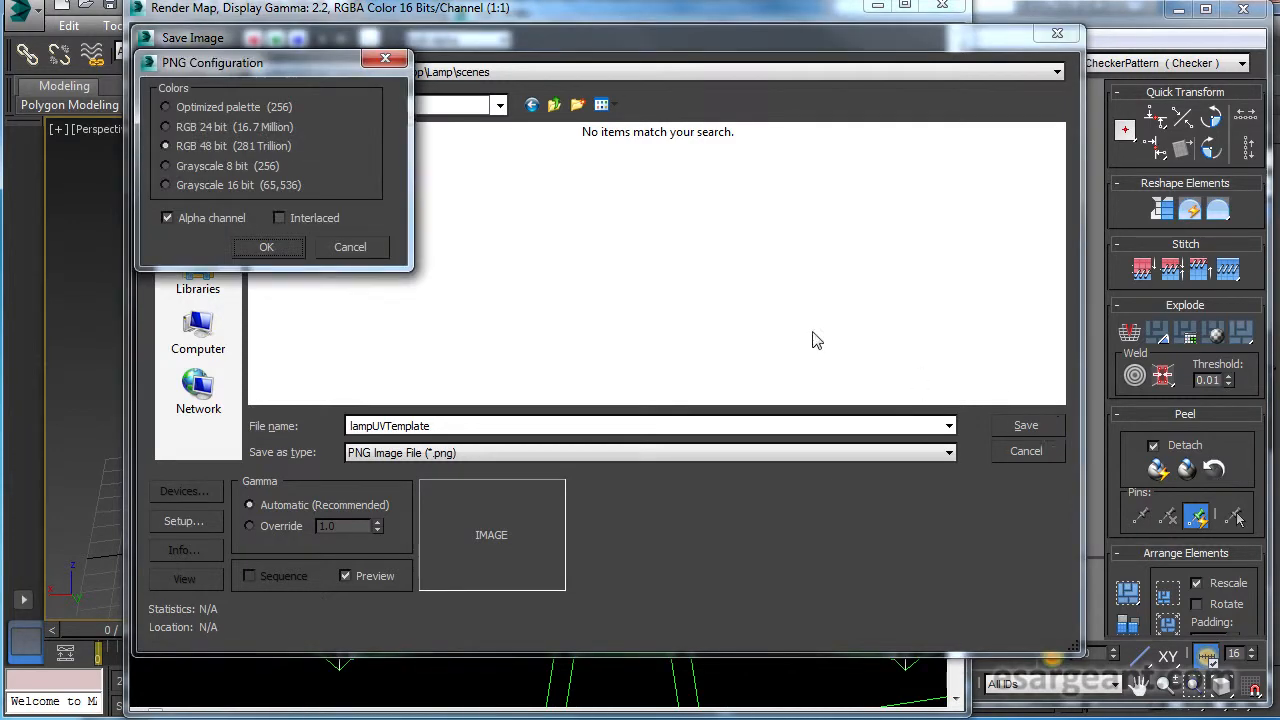
left_click_drag(245, 61, 589, 205)
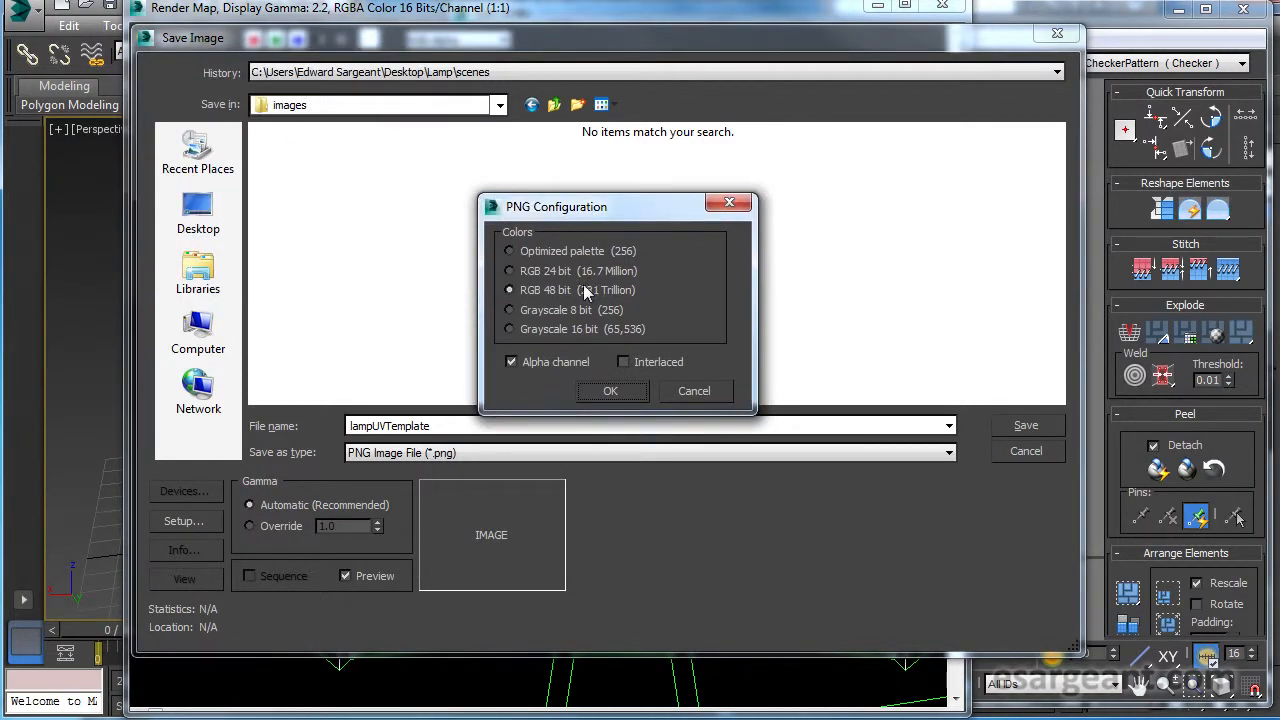
left_click(512, 272)
left_click(613, 391)
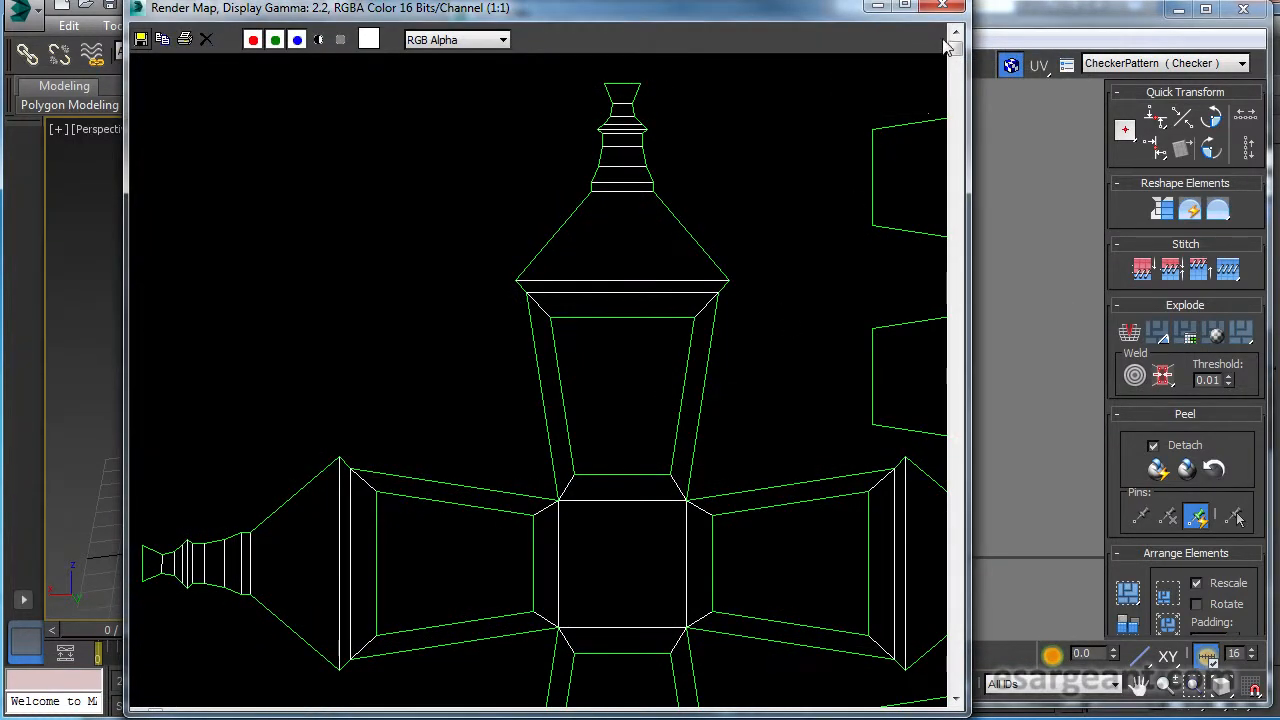